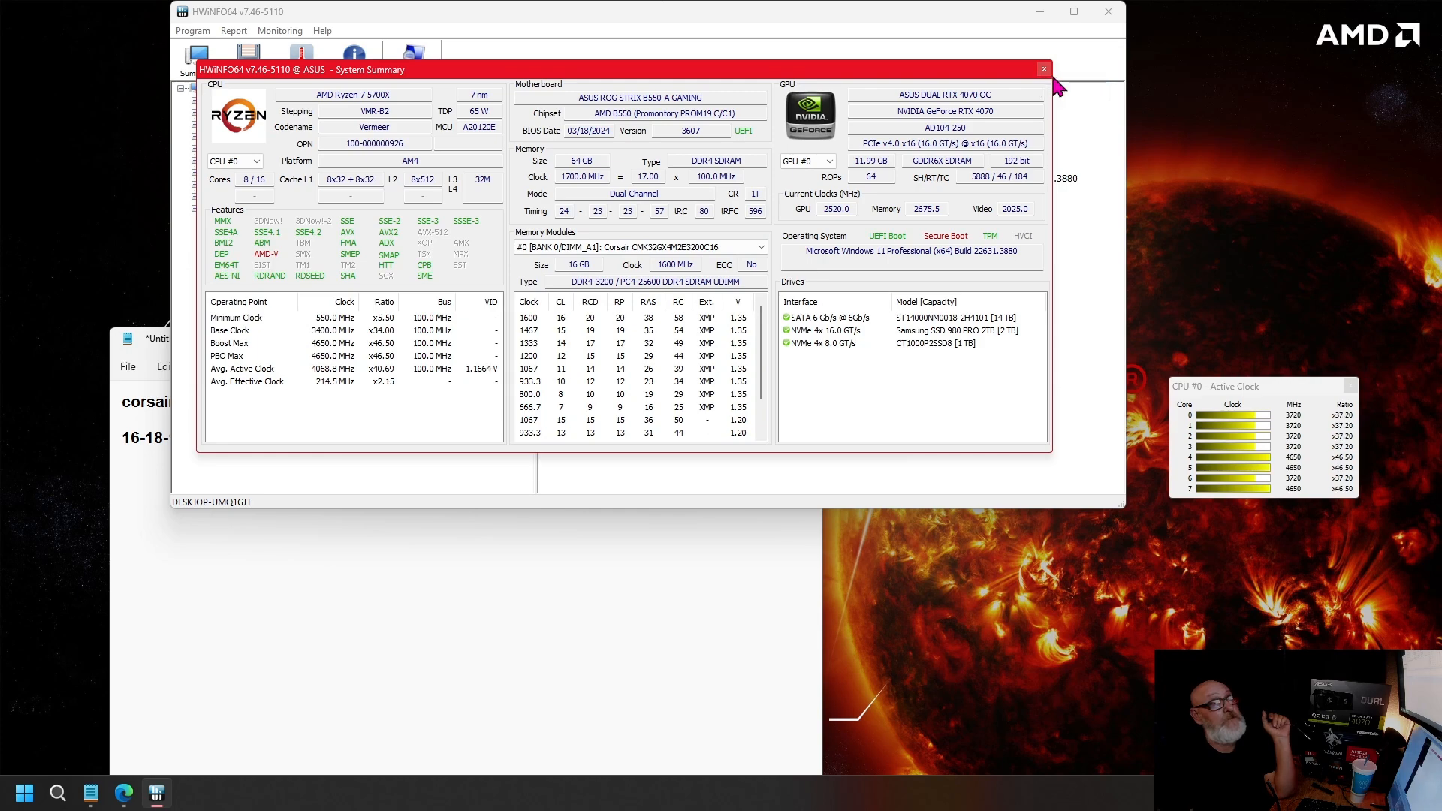
Step: Reopen the system summary to review the memory clock and timings, and close the hardware information program
{"action": "left_click", "coordinate": [1043, 70]}
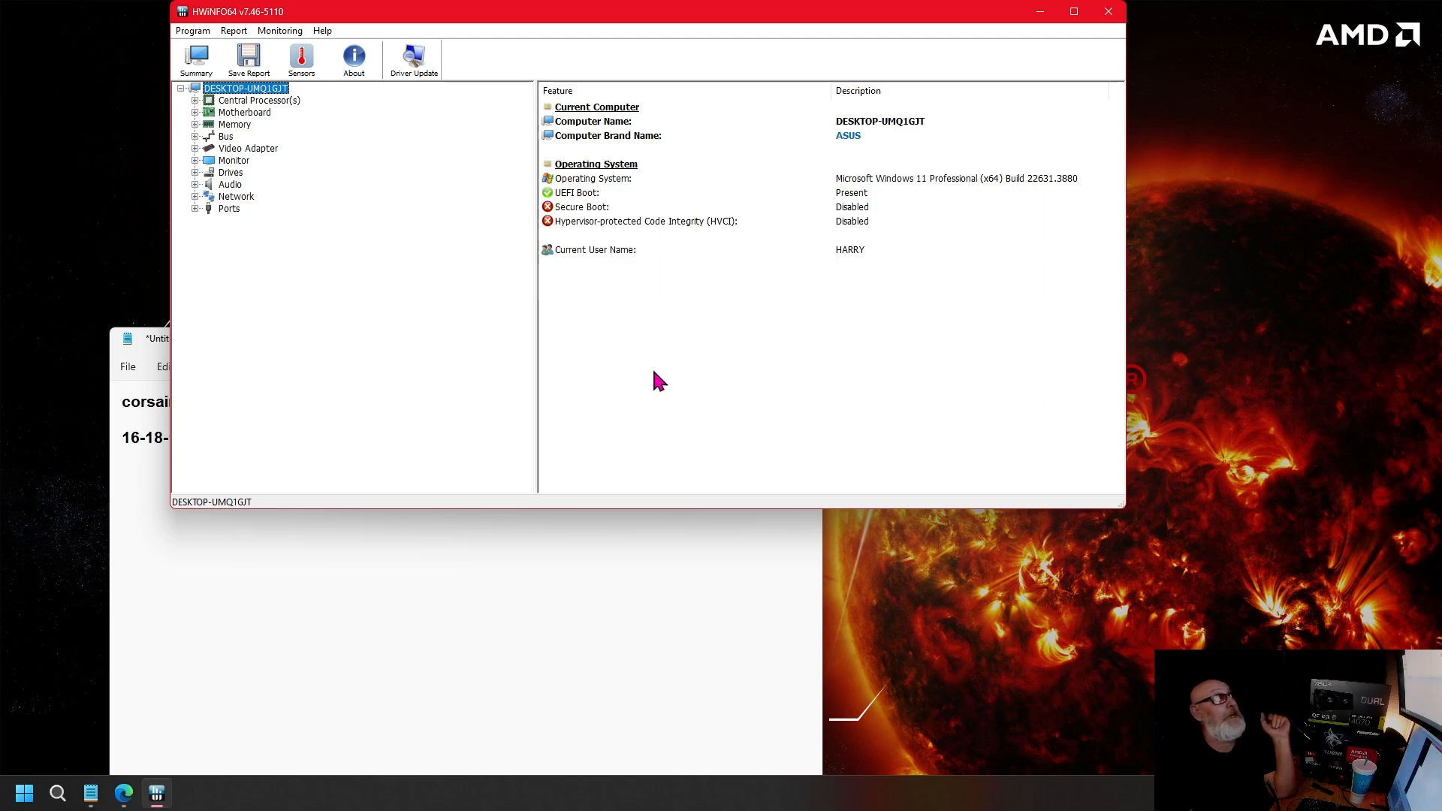
{"action": "left_click", "coordinate": [198, 57]}
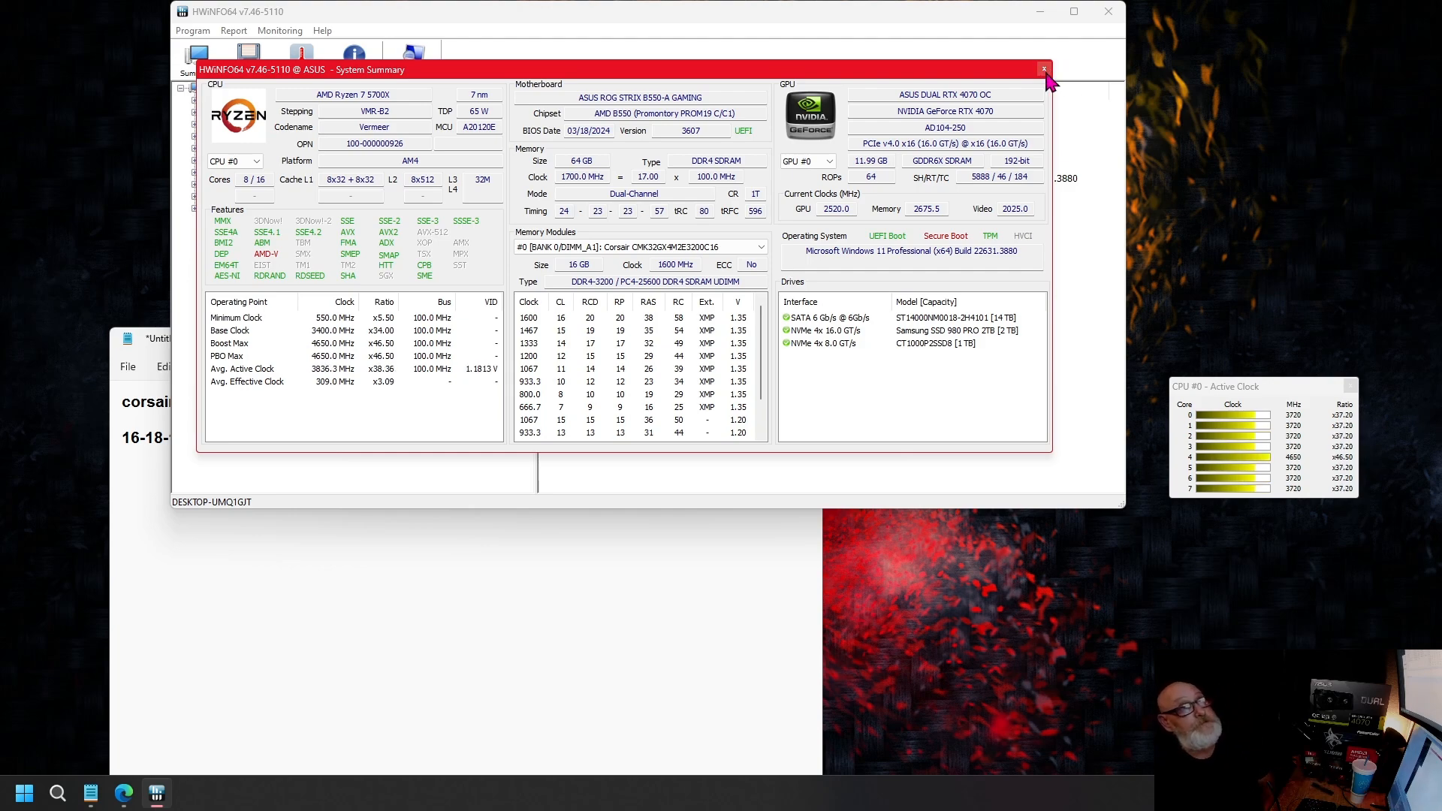
{"action": "left_click", "coordinate": [1043, 69]}
{"action": "left_click", "coordinate": [1109, 12]}
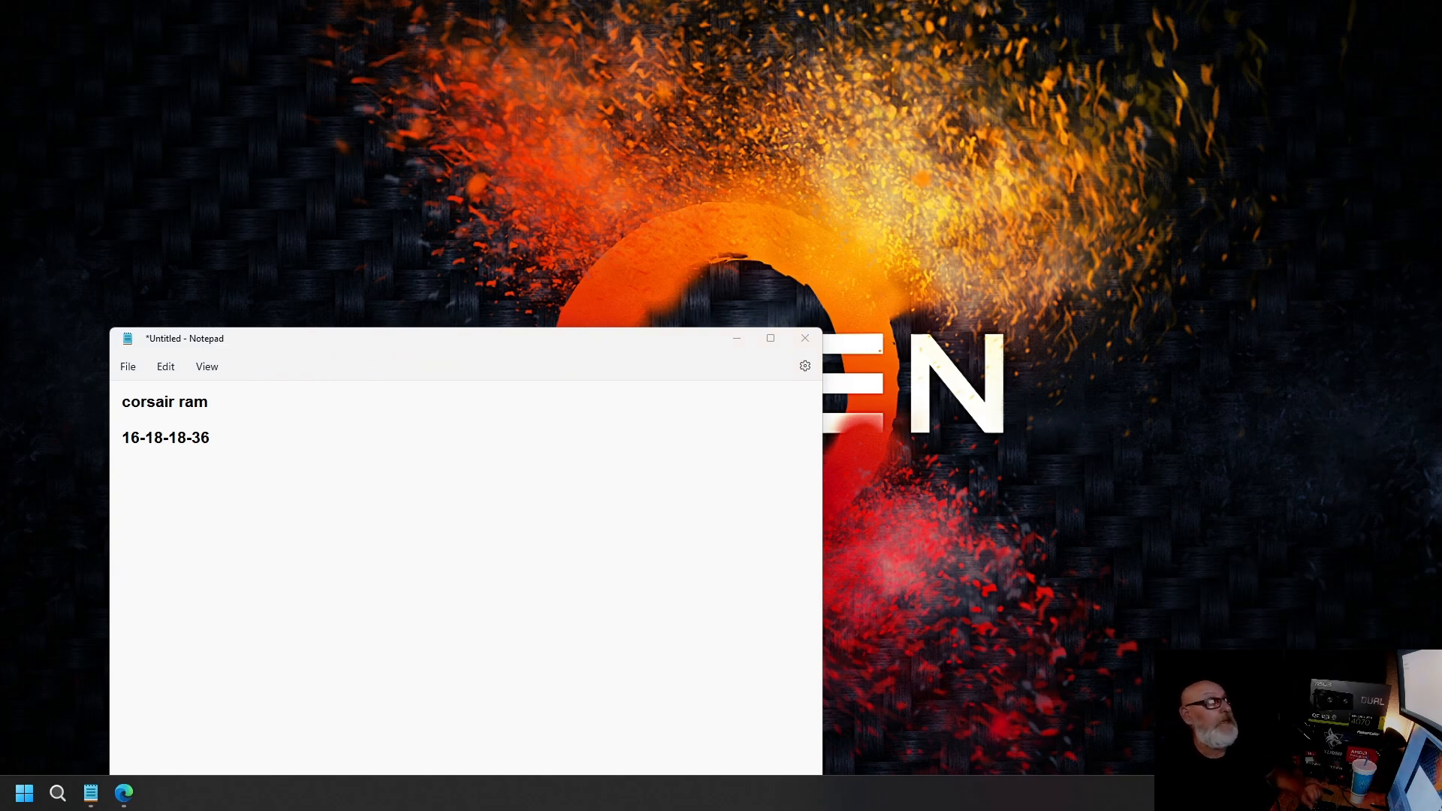
Step: Move the Notepad window with the Corsair RAM timings higher on the desktop and resize it
{"action": "left_click_drag", "start_coordinate": [453, 345], "coordinate": [412, 128]}
{"action": "left_click_drag", "start_coordinate": [727, 736], "coordinate": [705, 458]}
{"action": "left_click_drag", "start_coordinate": [537, 127], "coordinate": [486, 149]}
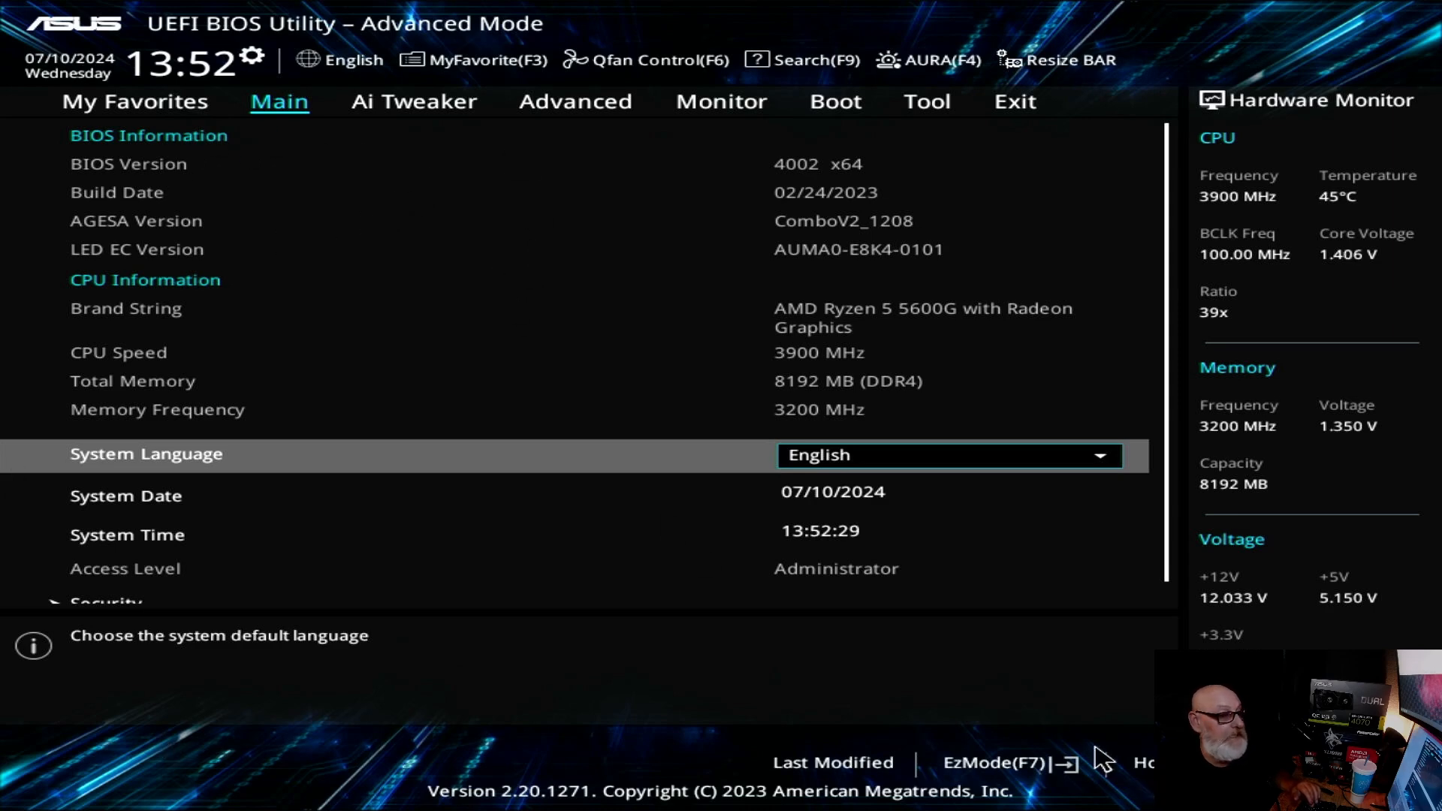
Step: In the ASUS UEFI BIOS, check the DRAM status and D.O.C.P. profile in EZ Mode, and return to Advanced Mode
{"action": "left_click", "coordinate": [1009, 767]}
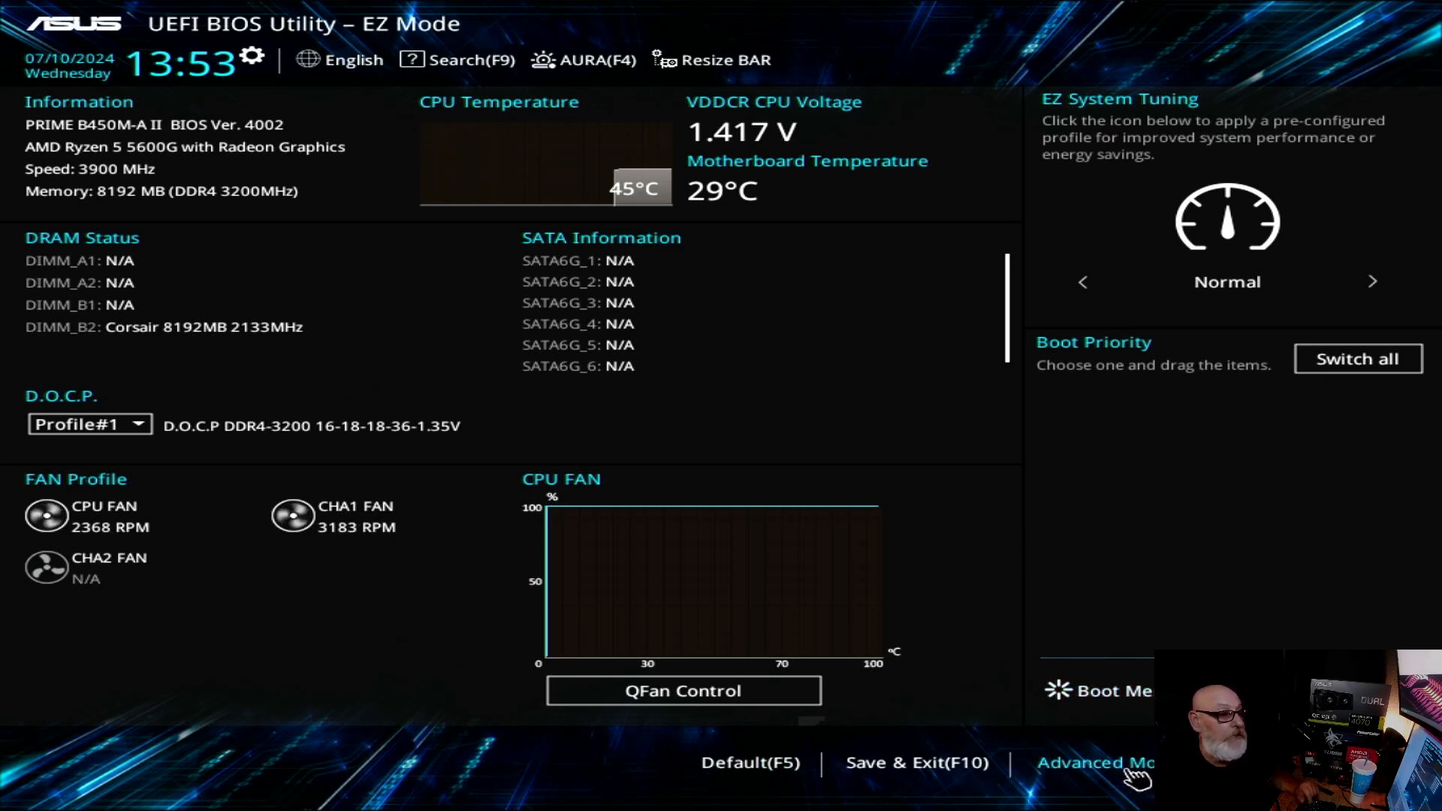
{"action": "left_click", "coordinate": [1063, 762]}
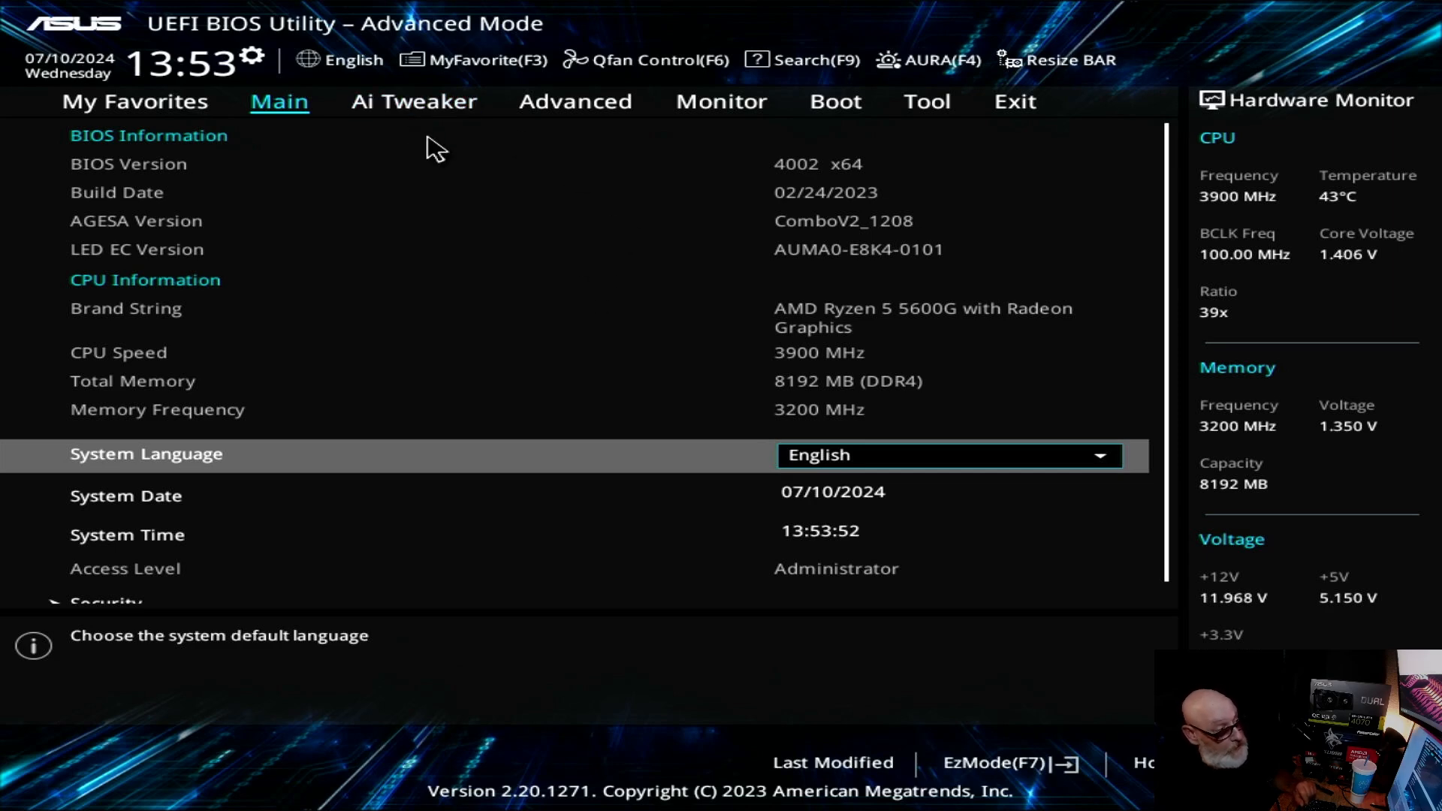
Step: Check which D.O.C.P. memory profiles are available in the Ai Tweaker settings, leaving the selection as it is
{"action": "left_click", "coordinate": [418, 120]}
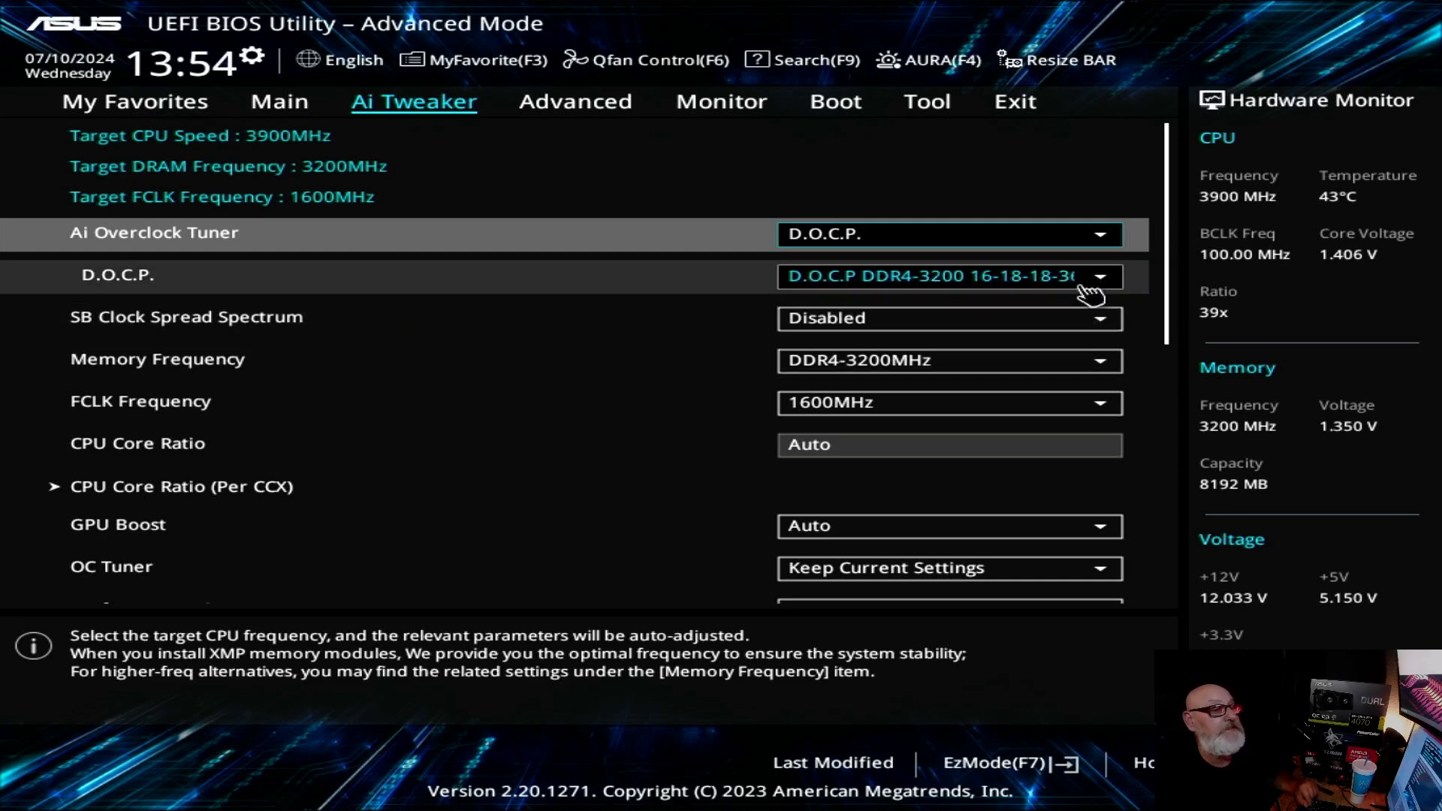
{"action": "left_click", "coordinate": [1115, 293]}
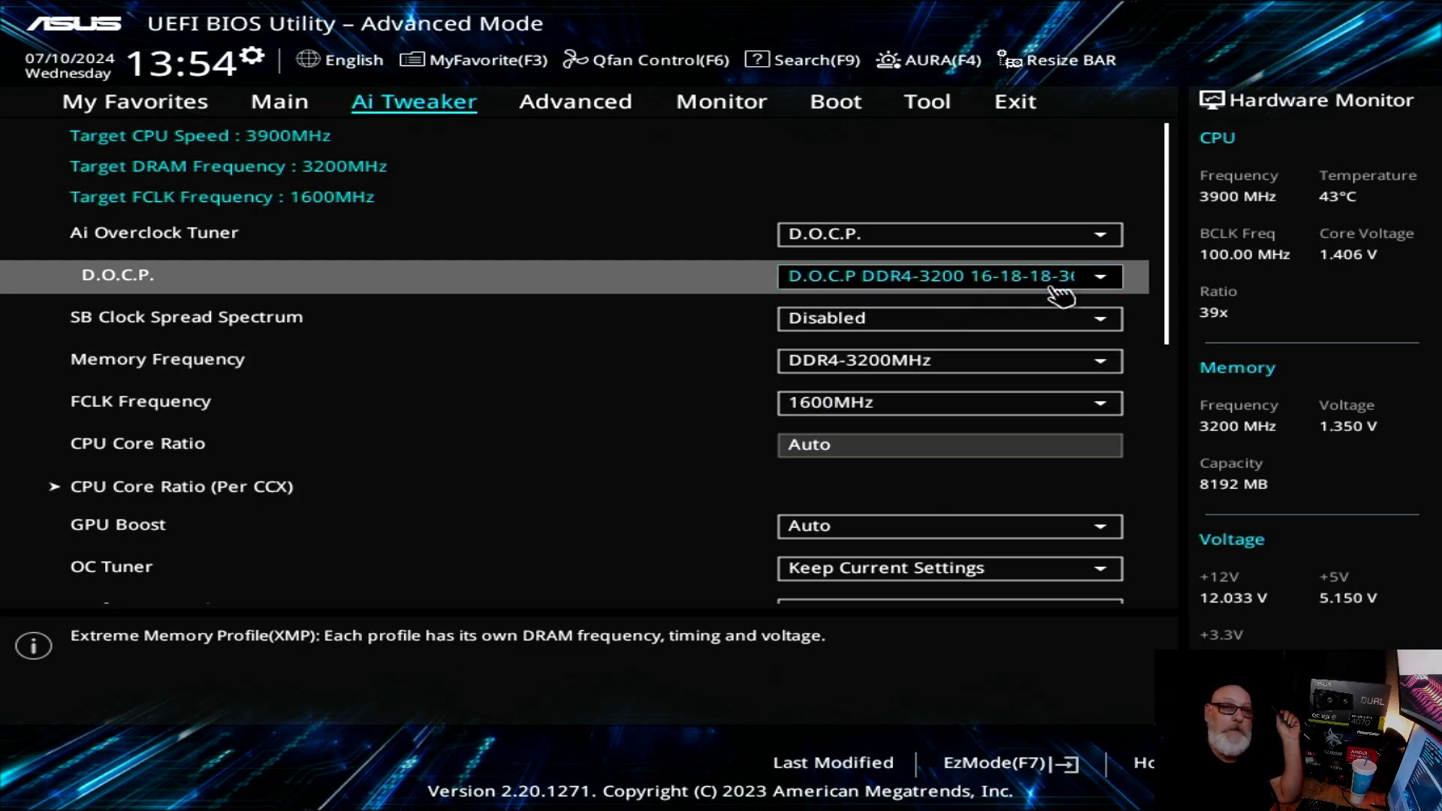
{"action": "left_click", "coordinate": [1093, 278]}
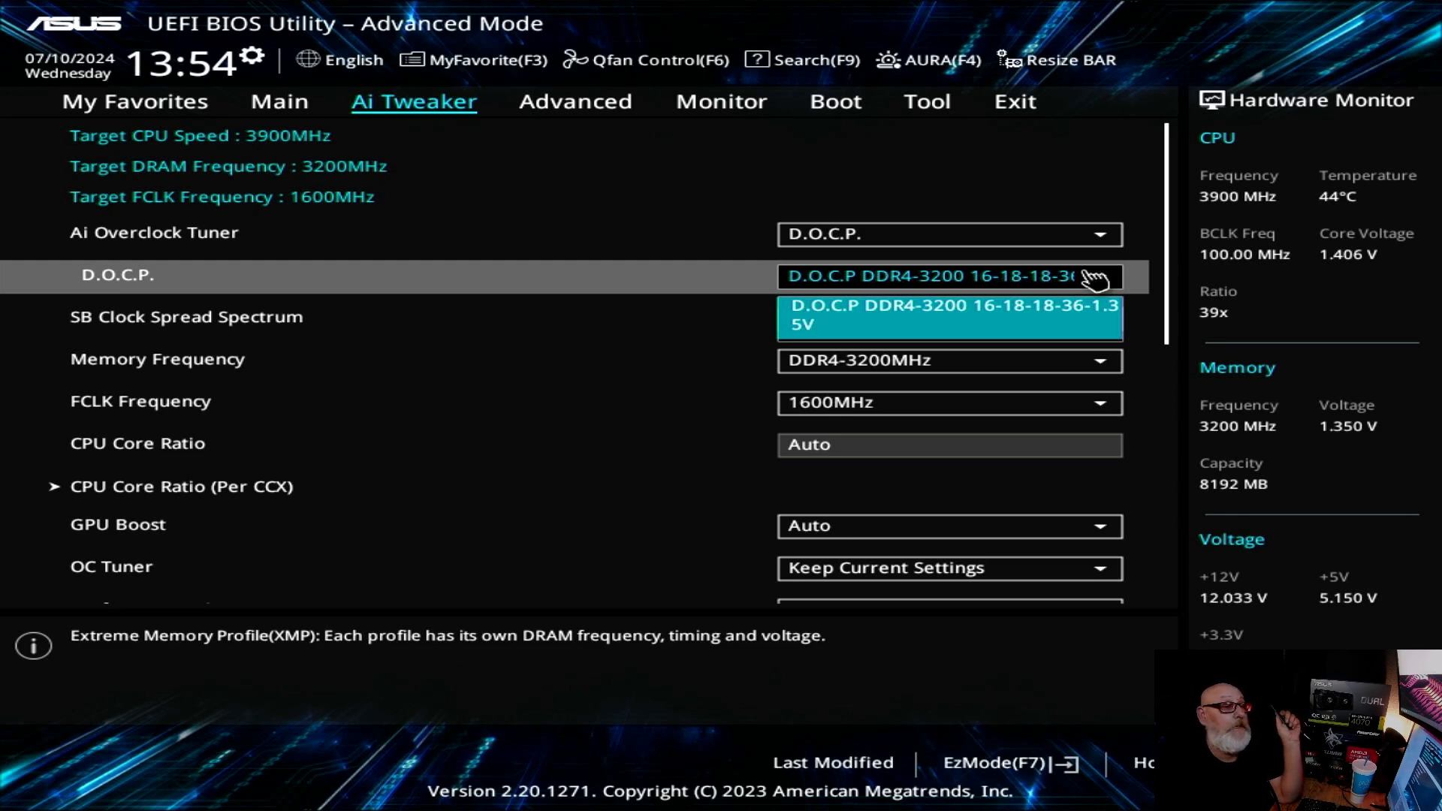
{"action": "left_click", "coordinate": [432, 335]}
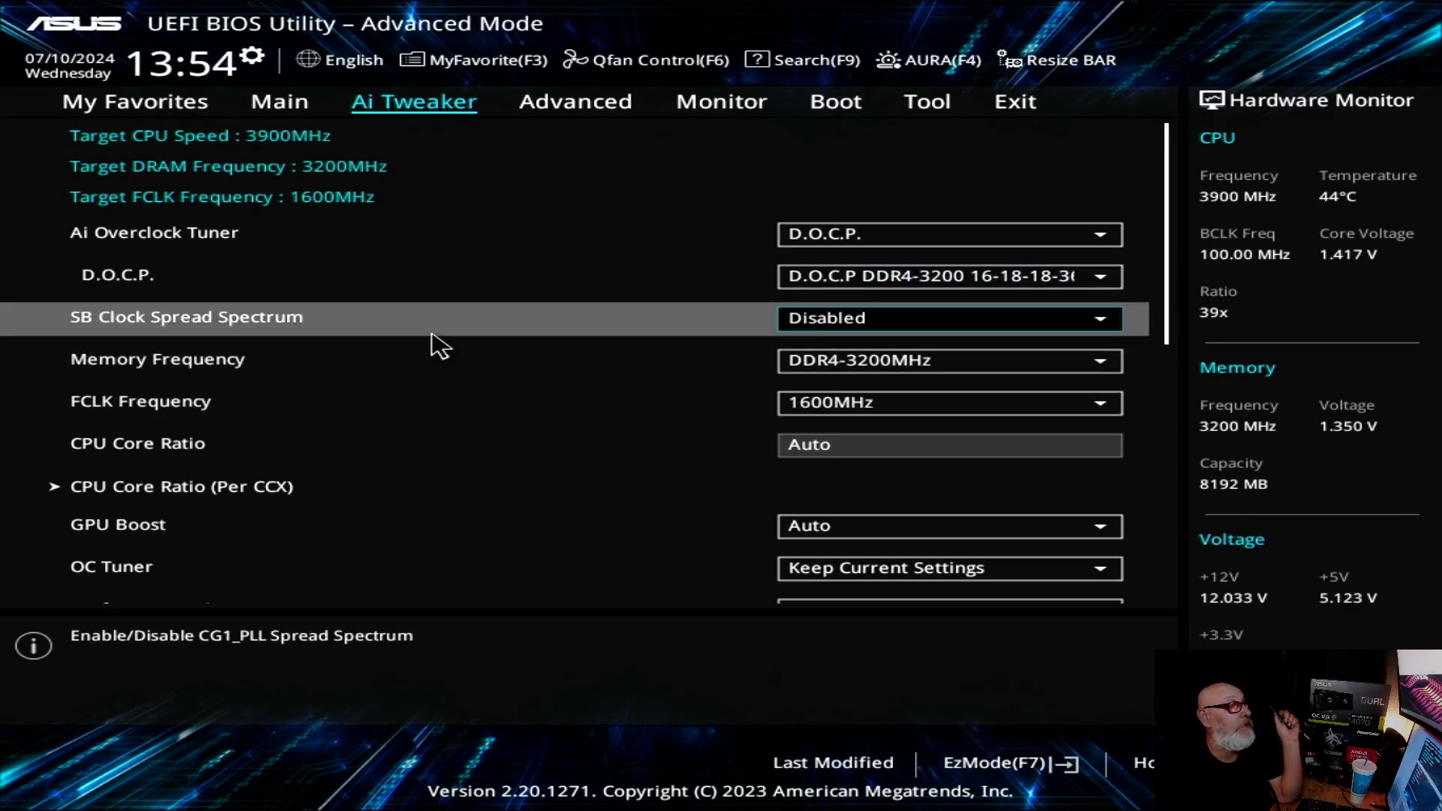
{"action": "left_click", "coordinate": [211, 288]}
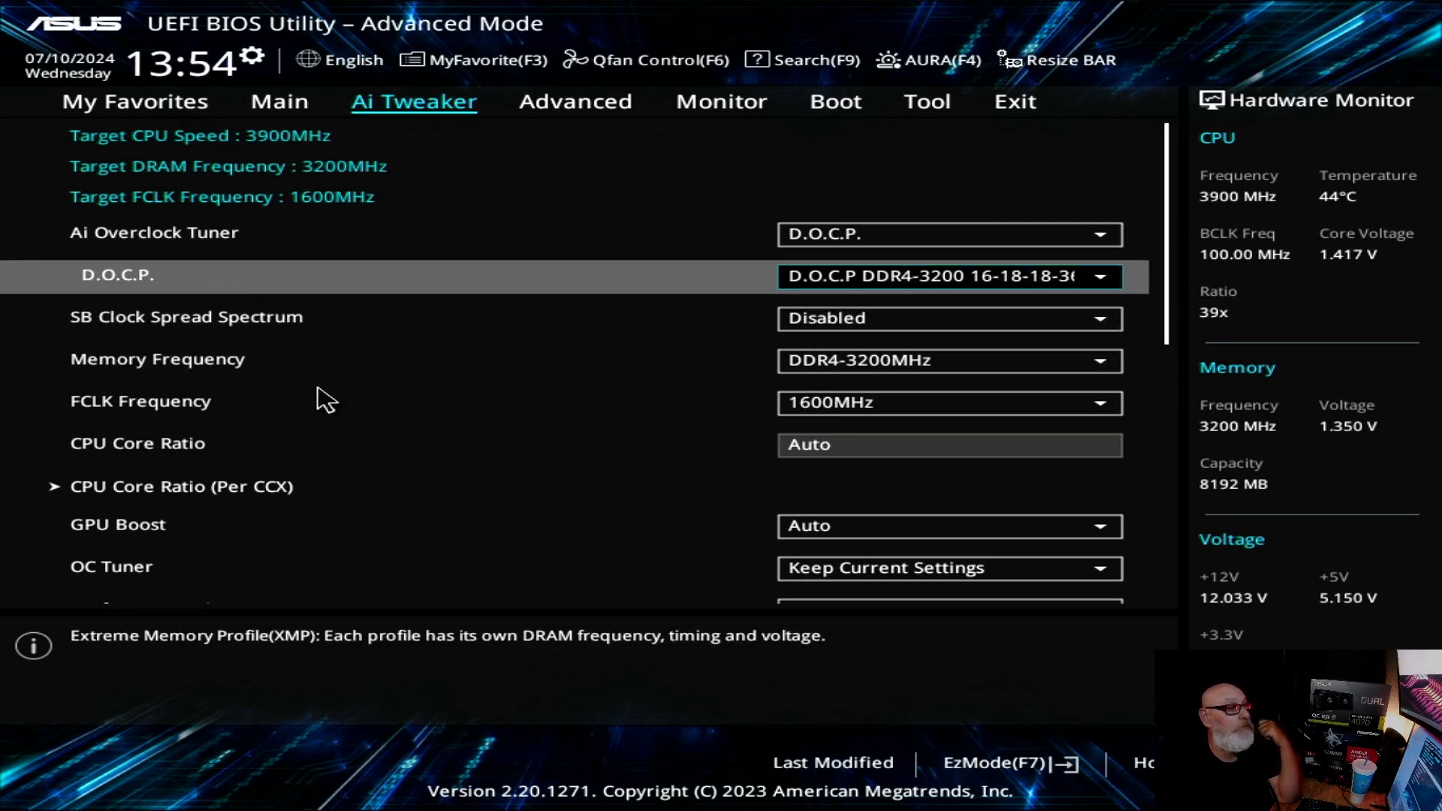
Step: Open the DRAM Timing Control settings within Ai Tweaker
{"action": "scroll", "coordinate": [373, 380], "scroll_direction": "down", "scroll_amount": 7}
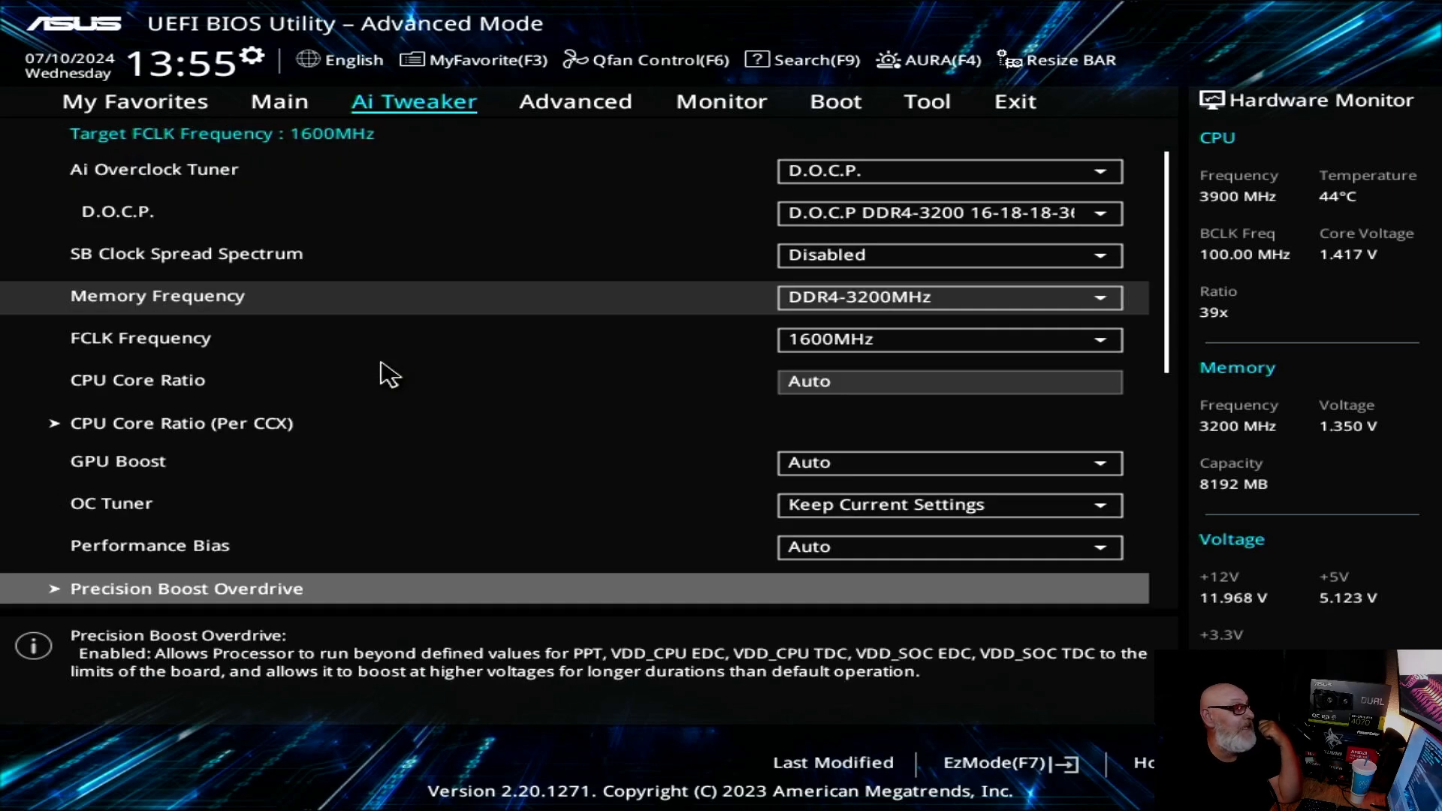
{"action": "scroll", "coordinate": [396, 364], "scroll_direction": "down", "scroll_amount": 4}
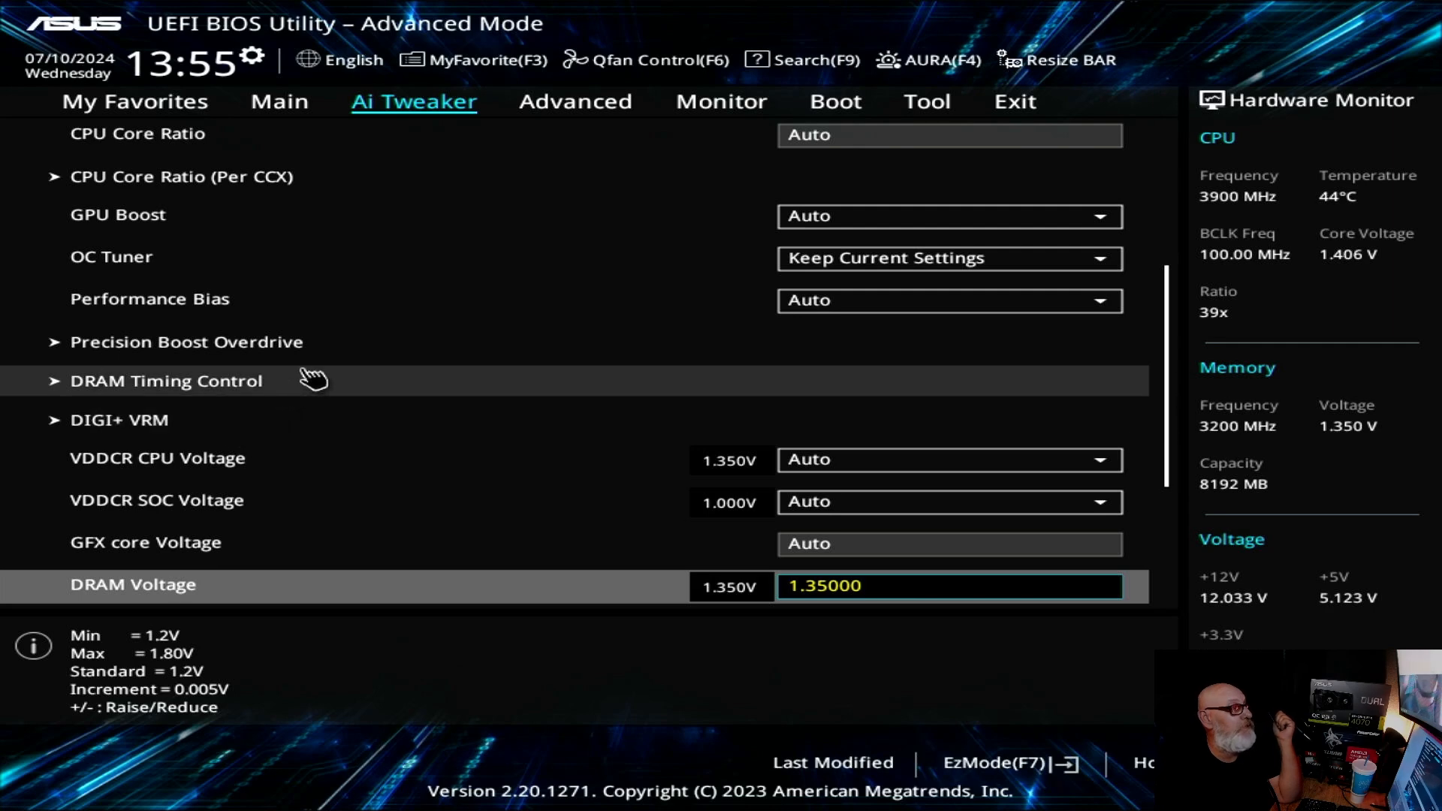
{"action": "left_click", "coordinate": [224, 398]}
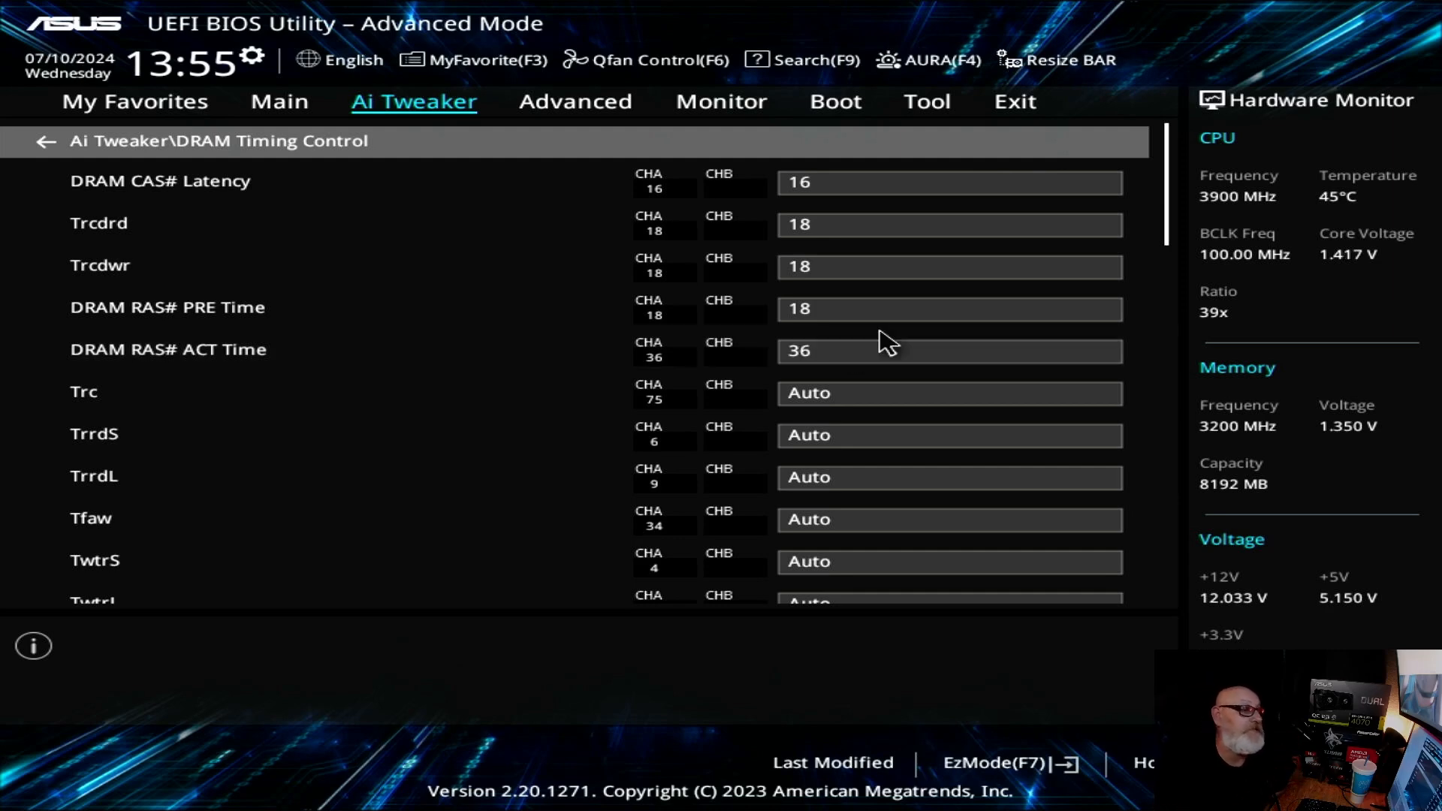
Step: Look through the full list of memory timings and set DRAM CAS# Latency to 14
{"action": "left_click", "coordinate": [920, 314]}
{"action": "scroll", "coordinate": [1013, 450], "scroll_direction": "down", "scroll_amount": 10}
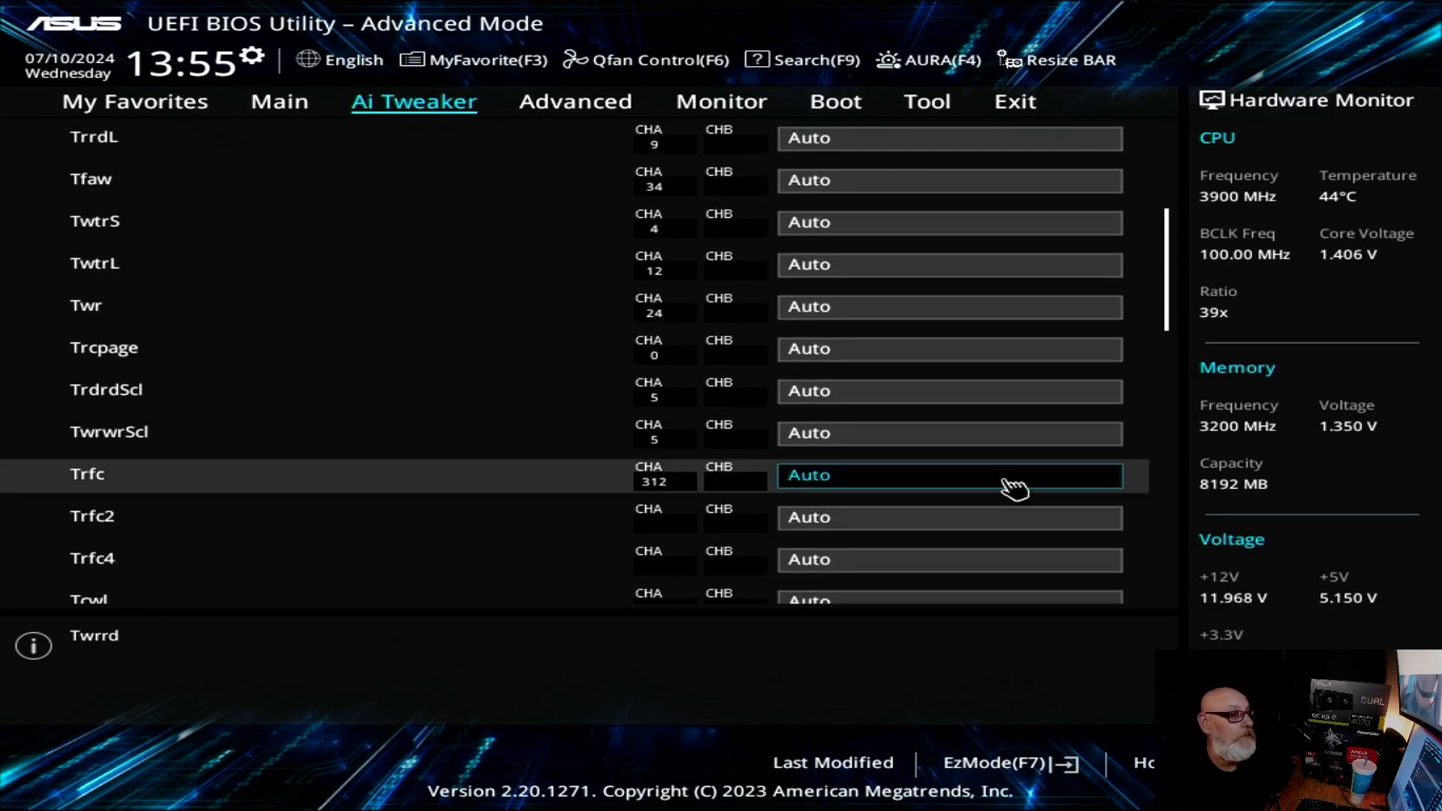
{"action": "scroll", "coordinate": [1014, 488], "scroll_direction": "down", "scroll_amount": 15}
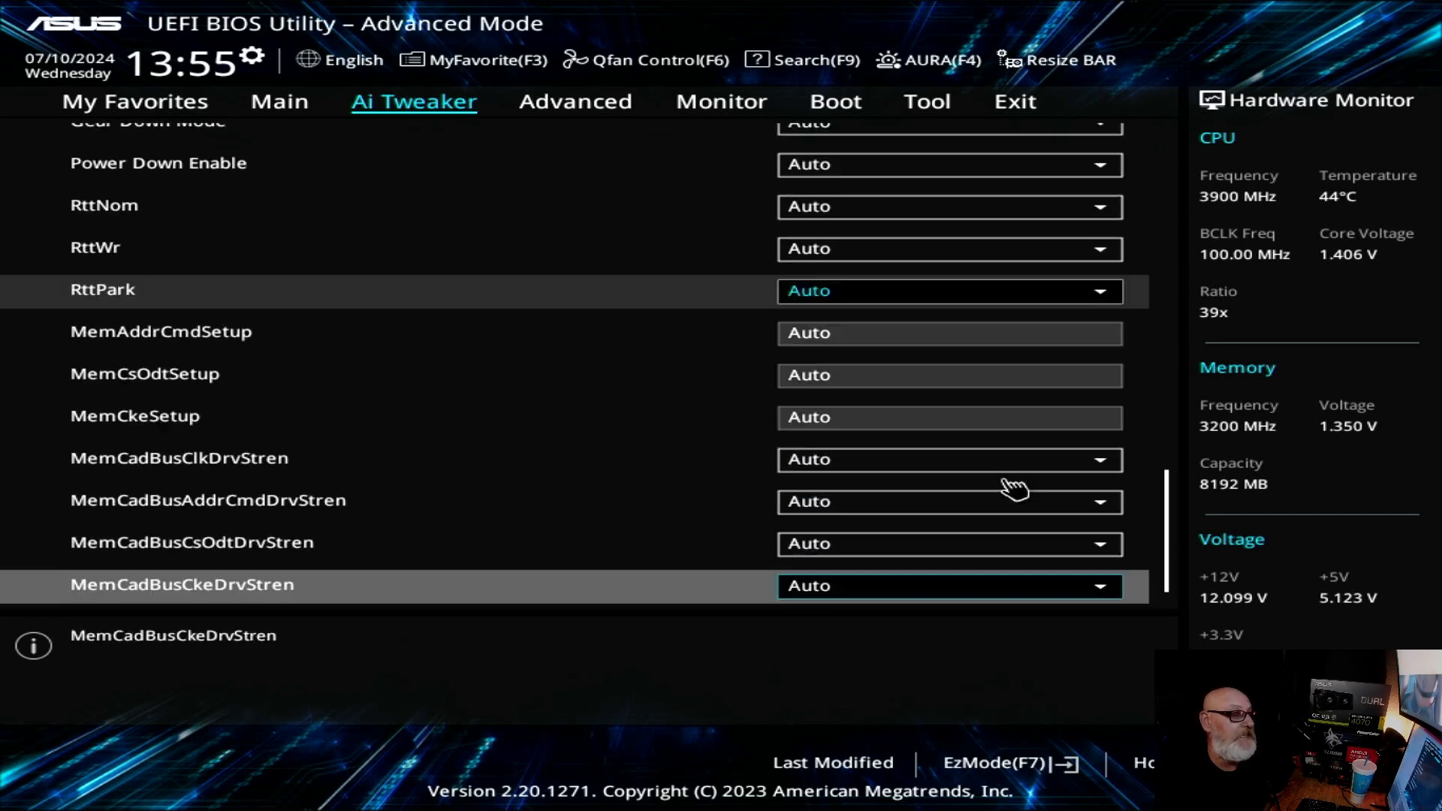
{"action": "scroll", "coordinate": [985, 454], "scroll_direction": "up", "scroll_amount": 11}
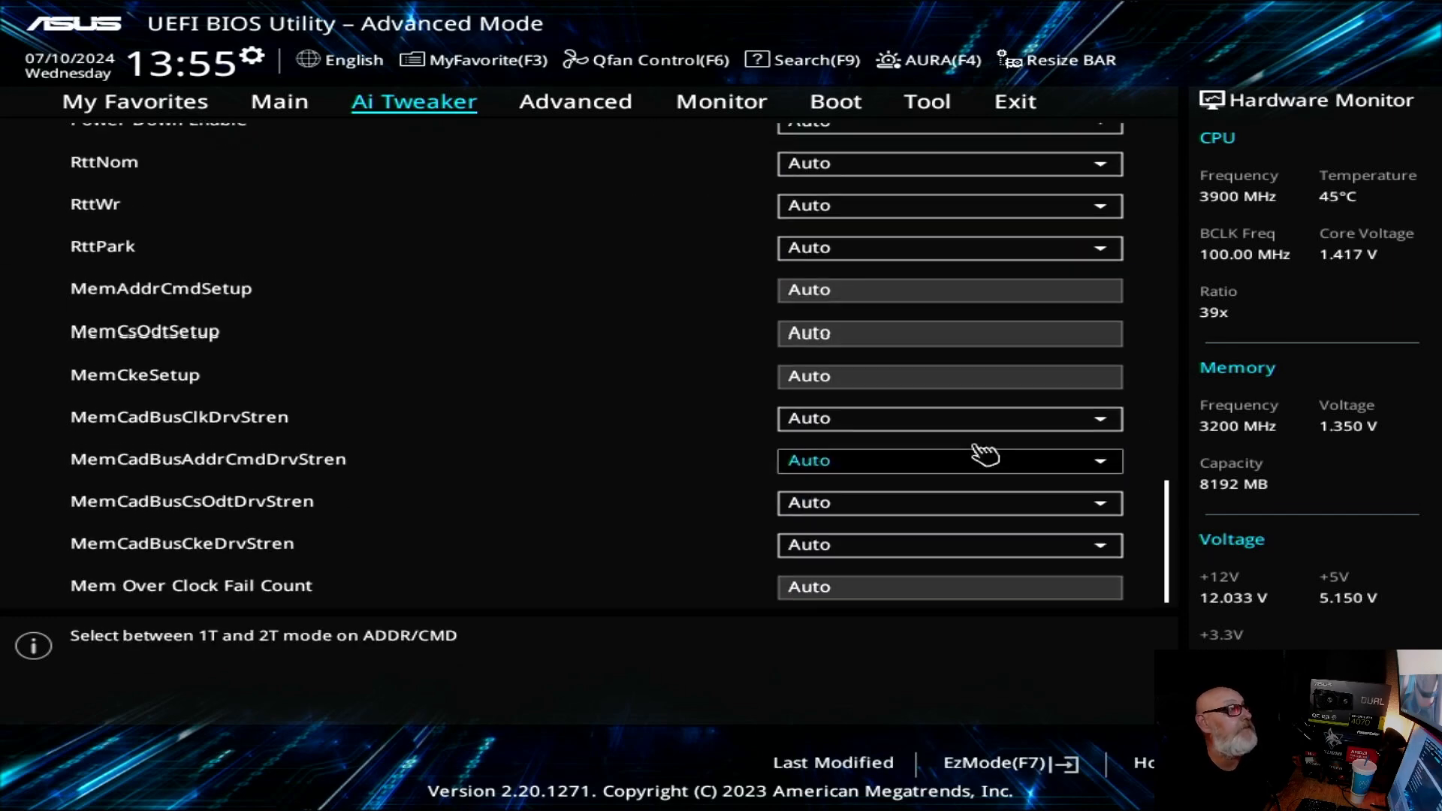
{"action": "scroll", "coordinate": [985, 454], "scroll_direction": "up", "scroll_amount": 20}
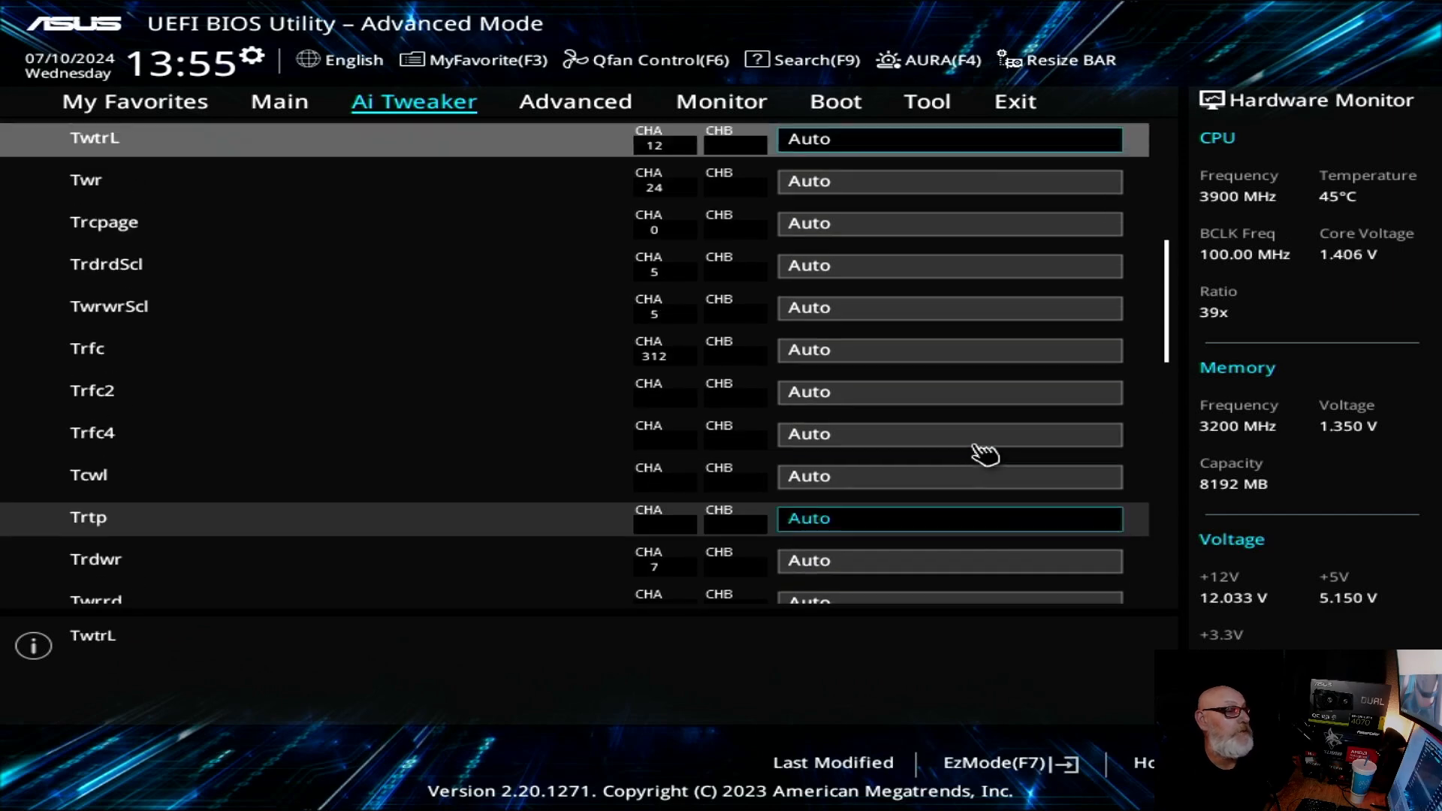
{"action": "scroll", "coordinate": [985, 454], "scroll_direction": "up", "scroll_amount": 3}
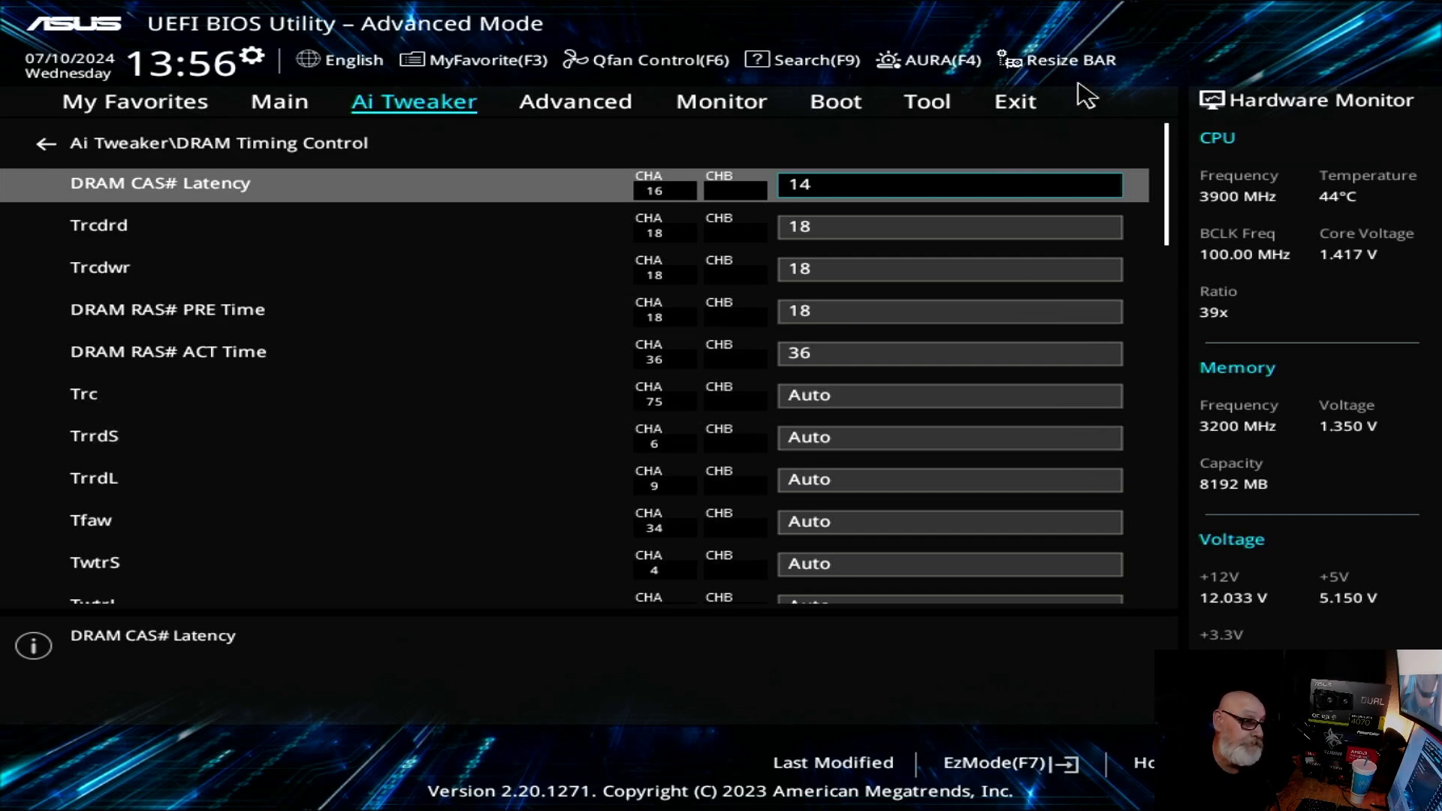
Step: Save the BIOS changes and reset the system
{"action": "left_click", "coordinate": [1019, 107]}
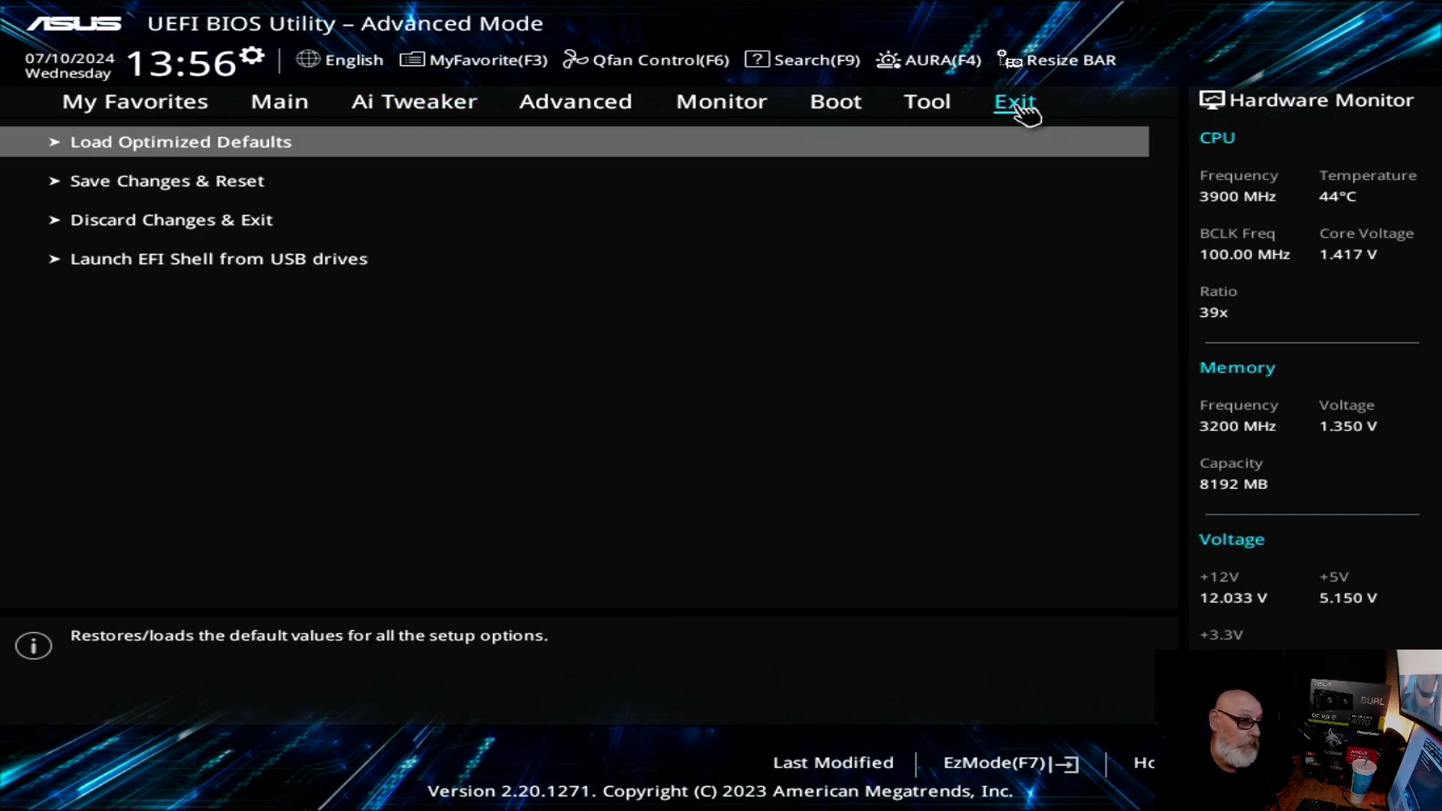
{"action": "left_click", "coordinate": [201, 193]}
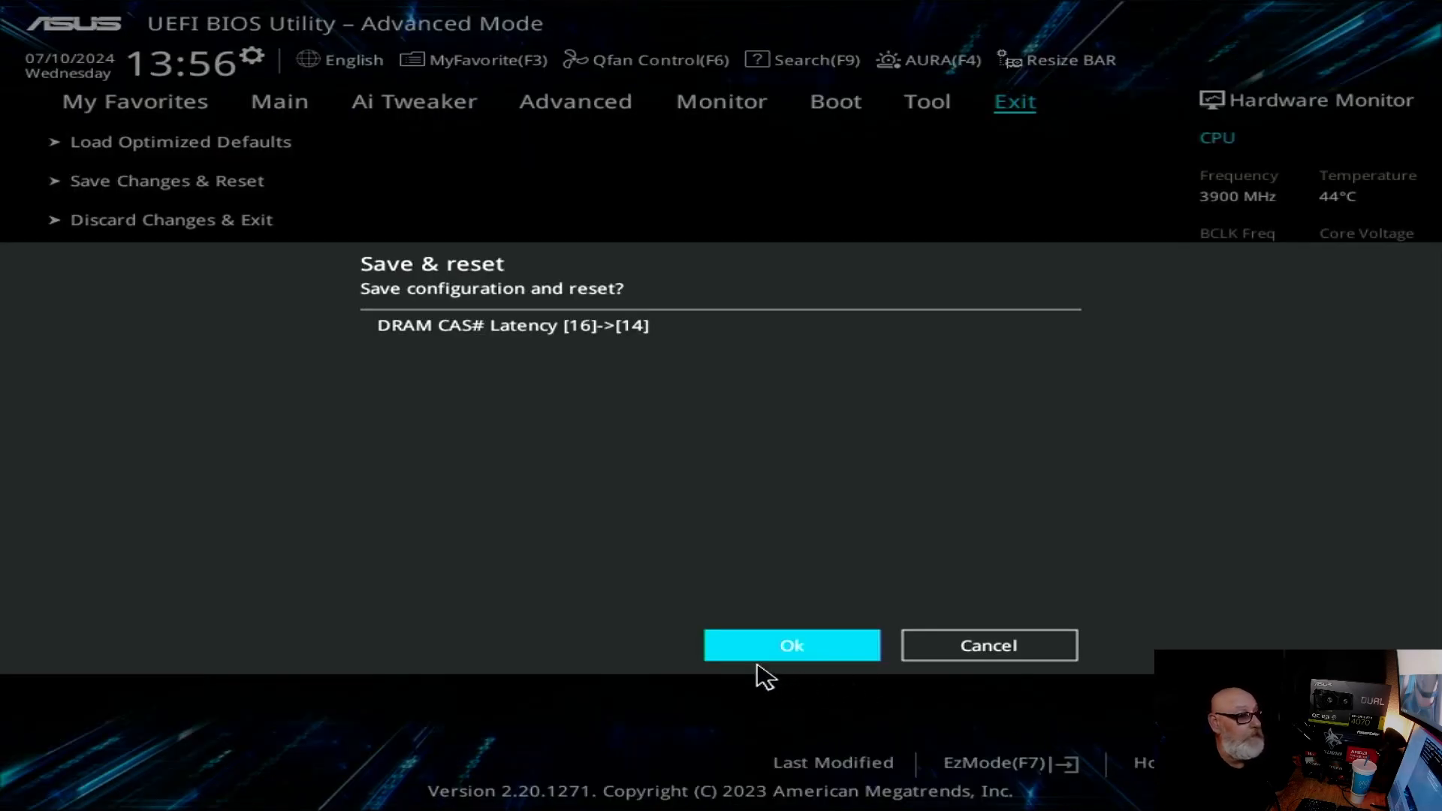
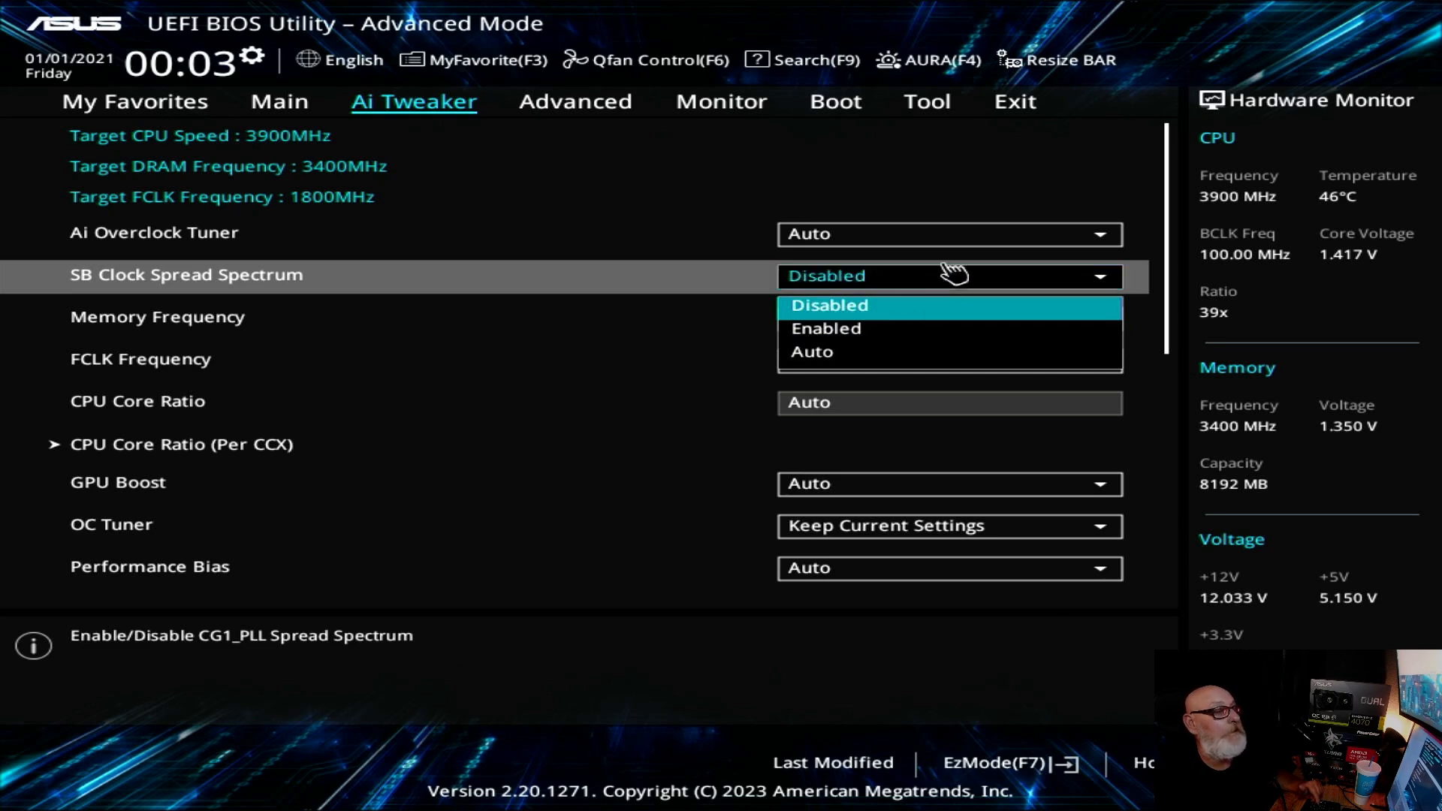
Step: Set Ai Overclock Tuner to D.O.C.P. and check the DRAM Voltage that goes with it
{"action": "left_click", "coordinate": [965, 238]}
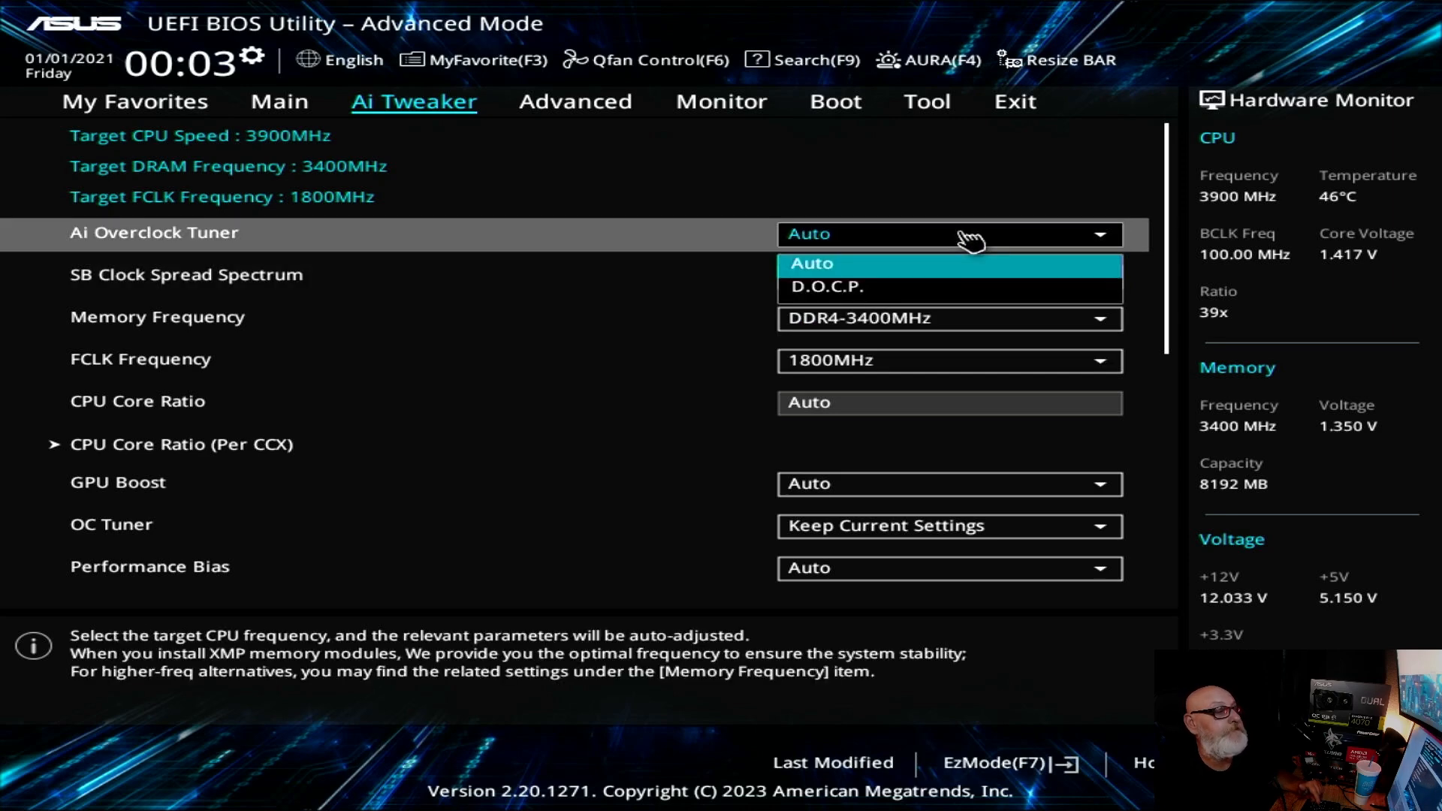
{"action": "left_click", "coordinate": [899, 291]}
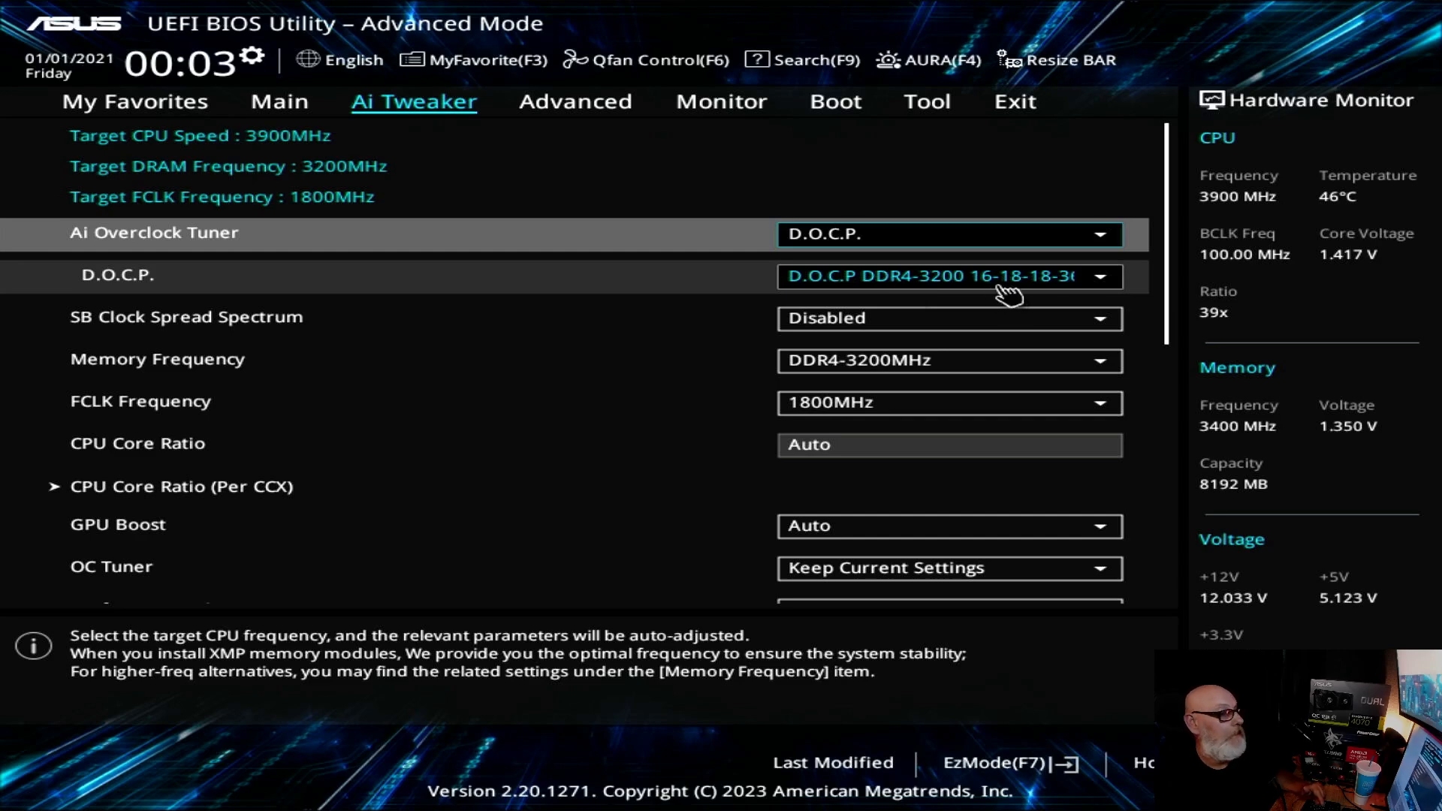
{"action": "key", "text": "Down"}
{"action": "key", "text": "Down"}
{"action": "key", "text": "Down"}
{"action": "key", "text": "Down"}
{"action": "key", "text": "Down"}
{"action": "key", "text": "Down"}
{"action": "key", "text": "Down"}
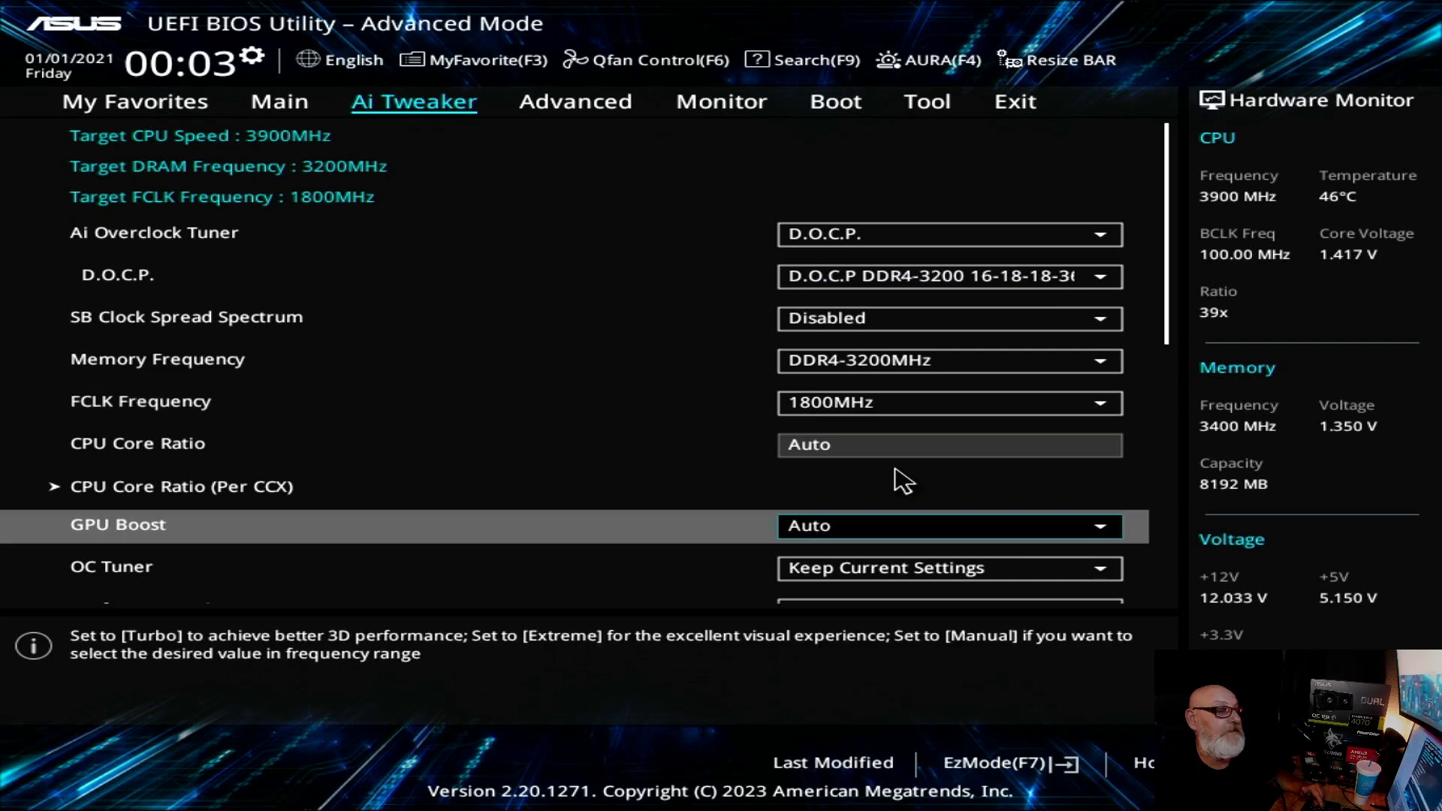
{"action": "key", "text": "Down"}
{"action": "key", "text": "Down"}
{"action": "key", "text": "Down"}
{"action": "key", "text": "Down"}
{"action": "key", "text": "Down"}
{"action": "key", "text": "Down"}
{"action": "key", "text": "Down"}
{"action": "key", "text": "Down"}
{"action": "key", "text": "Down"}
{"action": "key", "text": "Down"}
{"action": "key", "text": "Down"}
{"action": "key", "text": "Down"}
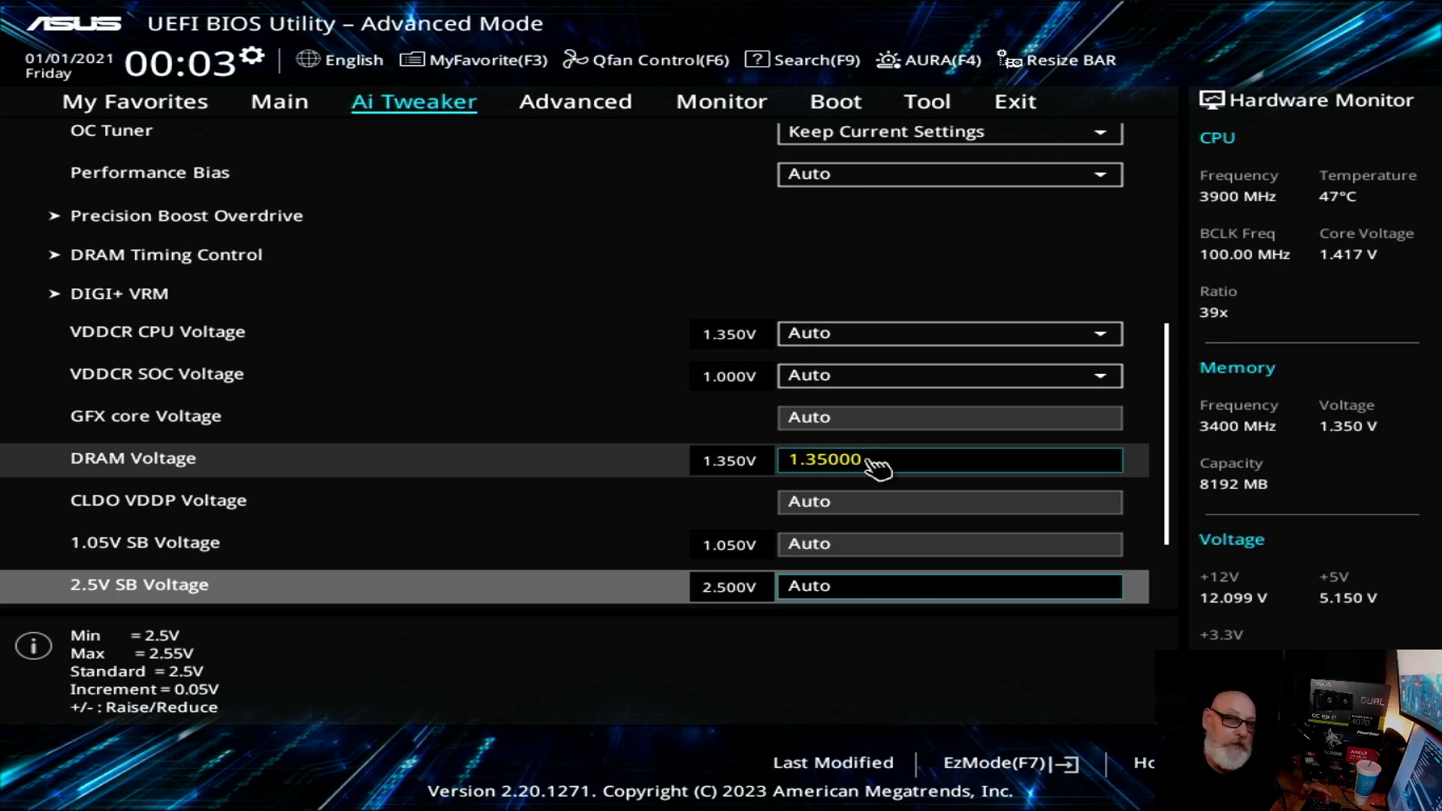
Step: Review the frequency and voltage settings throughout the Ai Tweaker list with the D.O.C.P. profile active
{"action": "scroll", "coordinate": [867, 461], "scroll_direction": "up", "scroll_amount": 5}
{"action": "scroll", "coordinate": [326, 404], "scroll_direction": "up", "scroll_amount": 1}
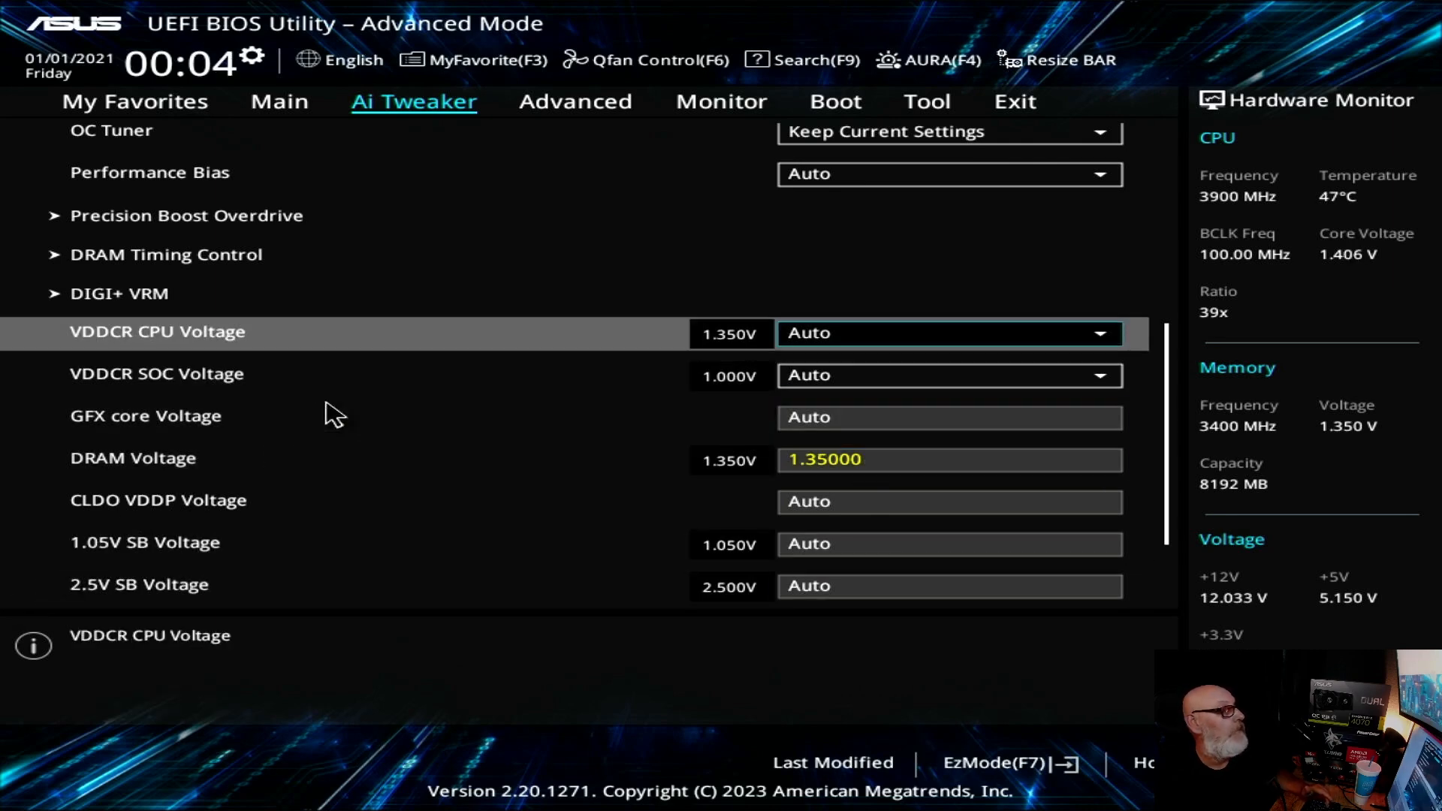
{"action": "scroll", "coordinate": [335, 415], "scroll_direction": "up", "scroll_amount": 1}
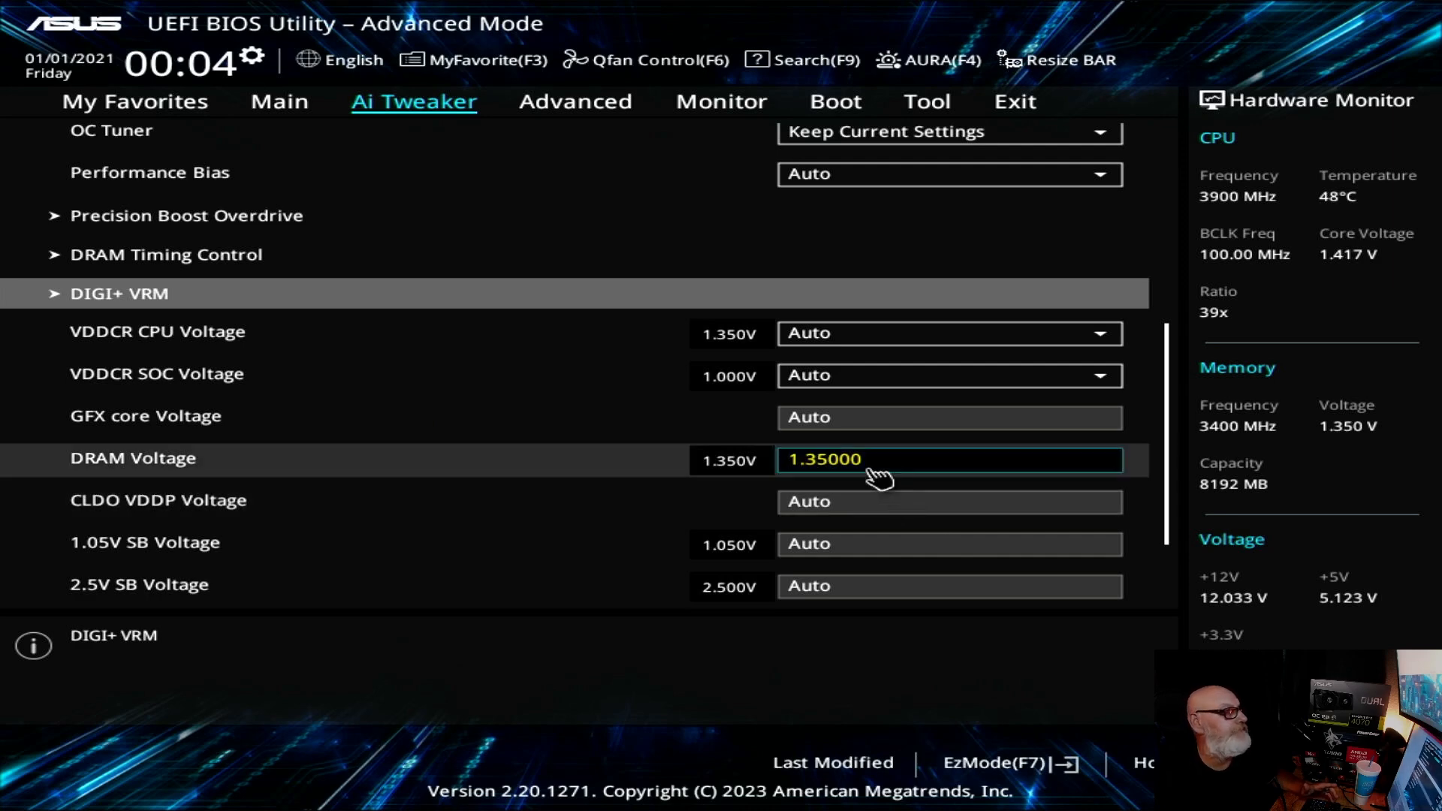
{"action": "scroll", "coordinate": [226, 476], "scroll_direction": "up", "scroll_amount": 8}
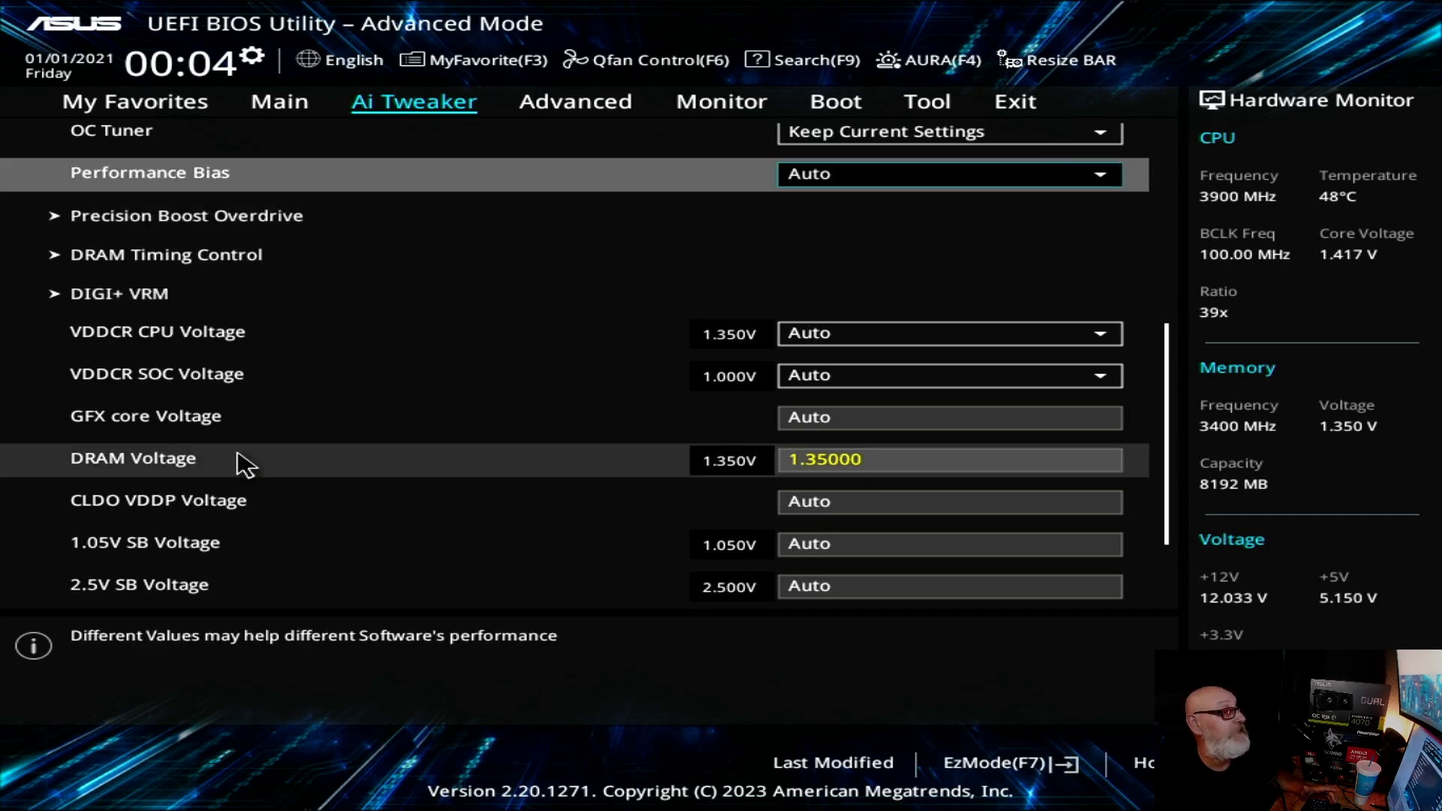
{"action": "scroll", "coordinate": [331, 410], "scroll_direction": "up", "scroll_amount": 4}
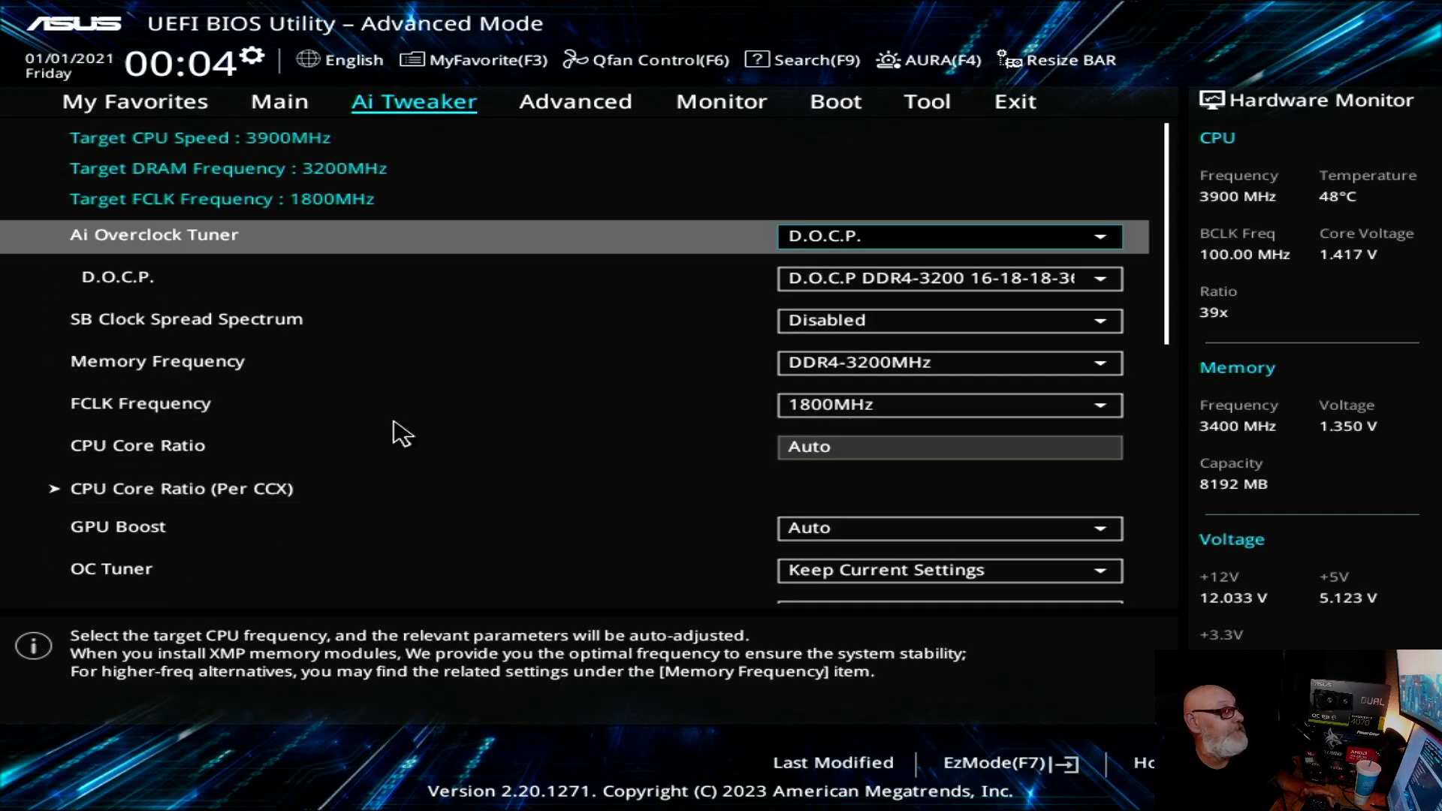
{"action": "scroll", "coordinate": [402, 434], "scroll_direction": "down", "scroll_amount": 10}
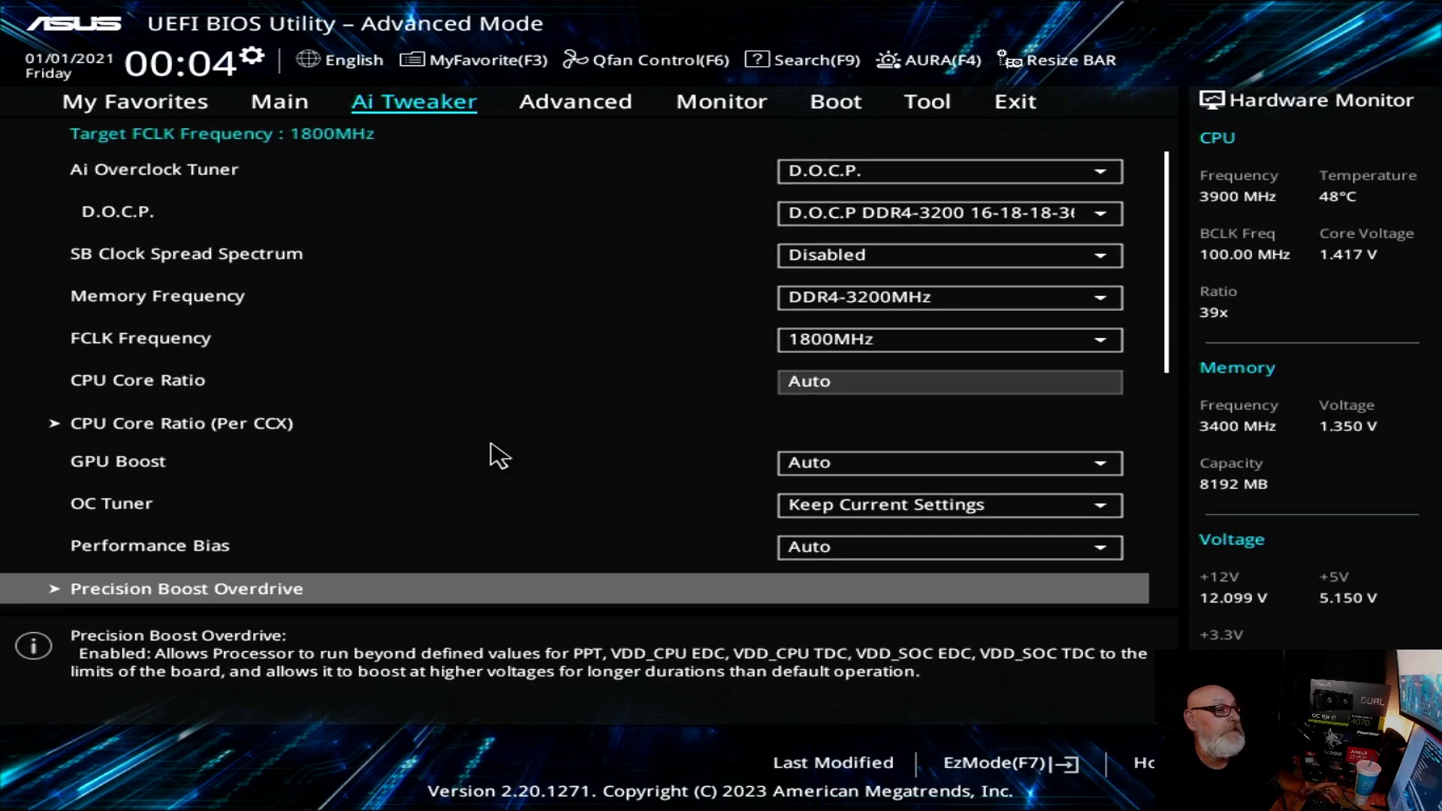
{"action": "scroll", "coordinate": [498, 455], "scroll_direction": "down", "scroll_amount": 8}
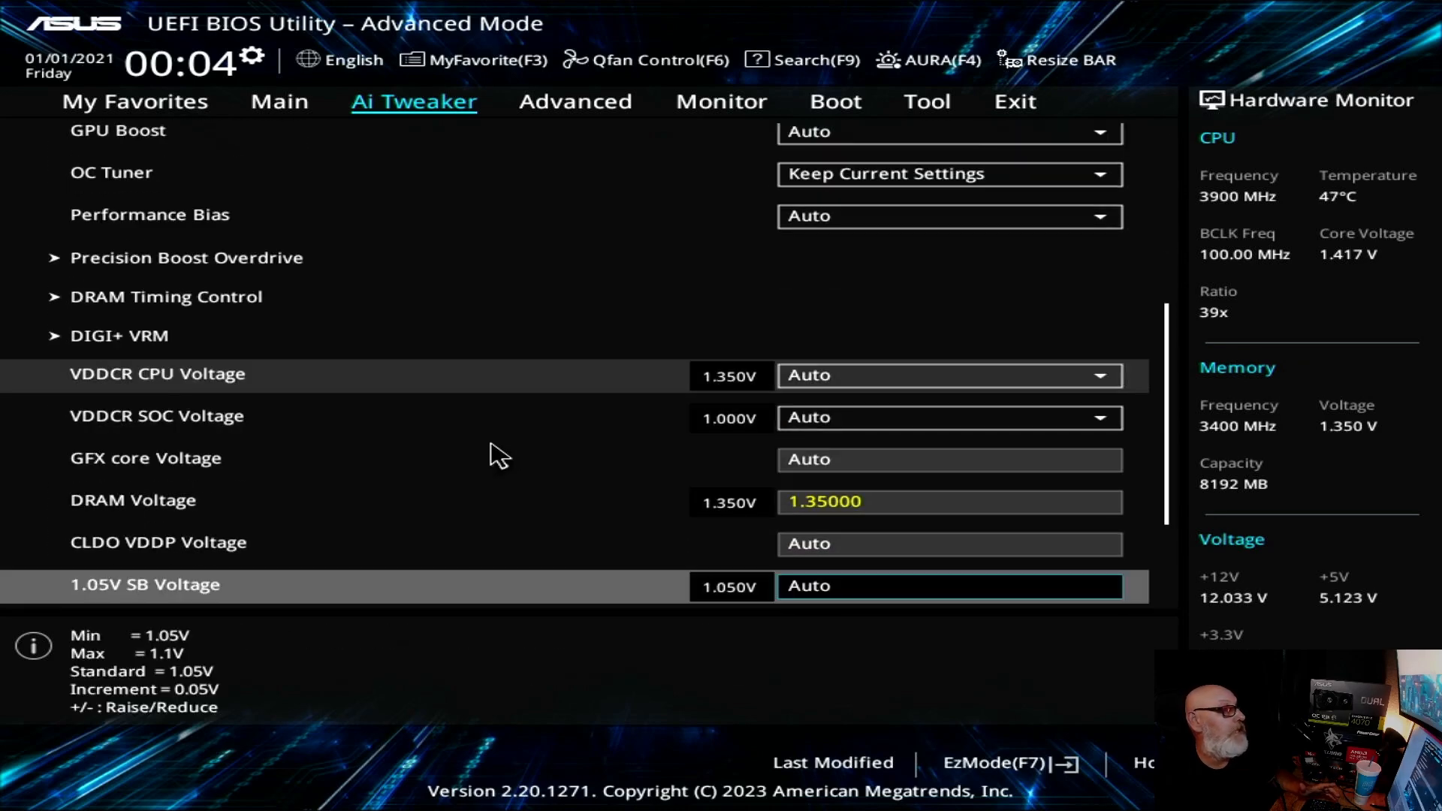
{"action": "scroll", "coordinate": [496, 455], "scroll_direction": "down", "scroll_amount": 2}
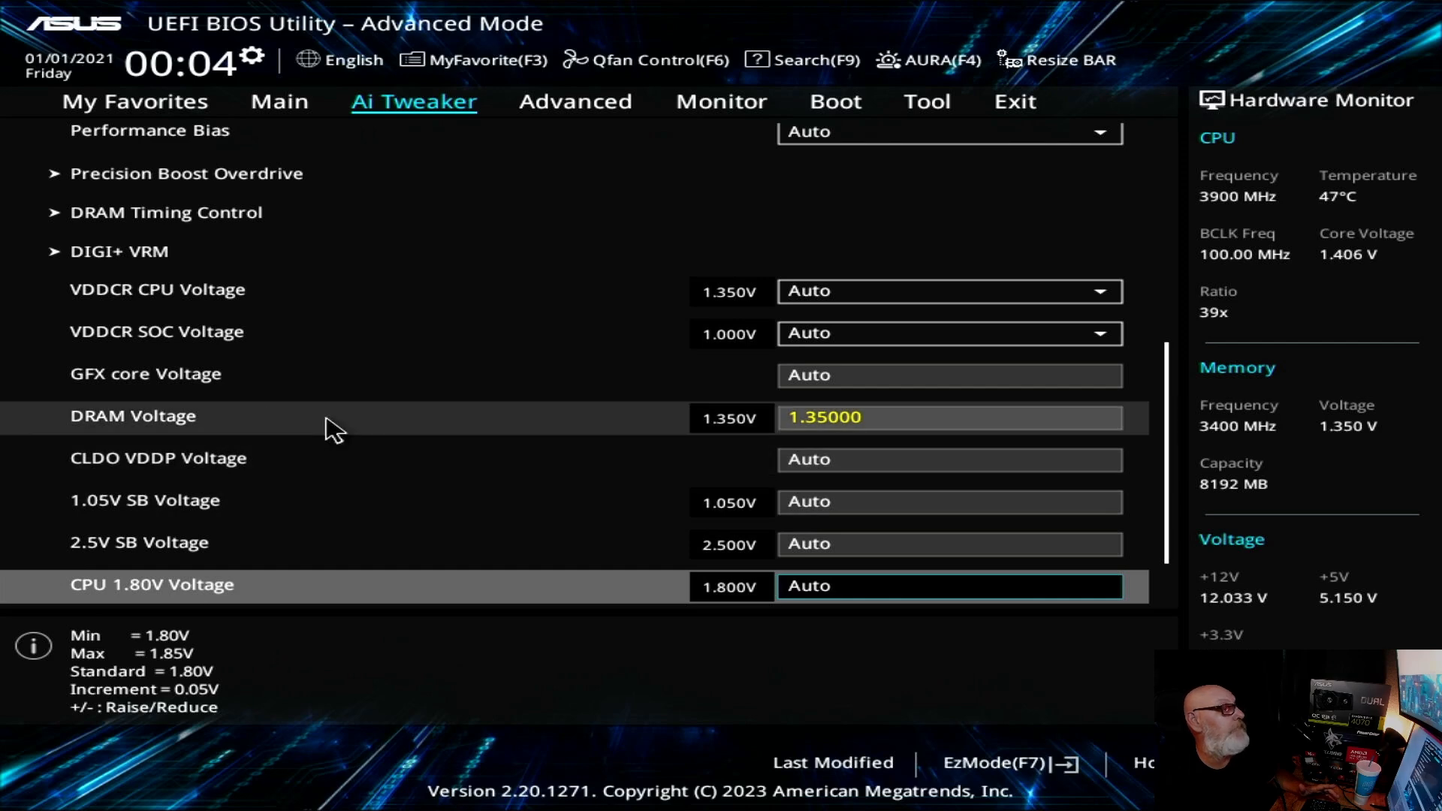
Step: Check the D.O.C.P. profile's primary timings in DRAM Timing Control and return to the Ai Tweaker list
{"action": "scroll", "coordinate": [375, 398], "scroll_direction": "up", "scroll_amount": 3}
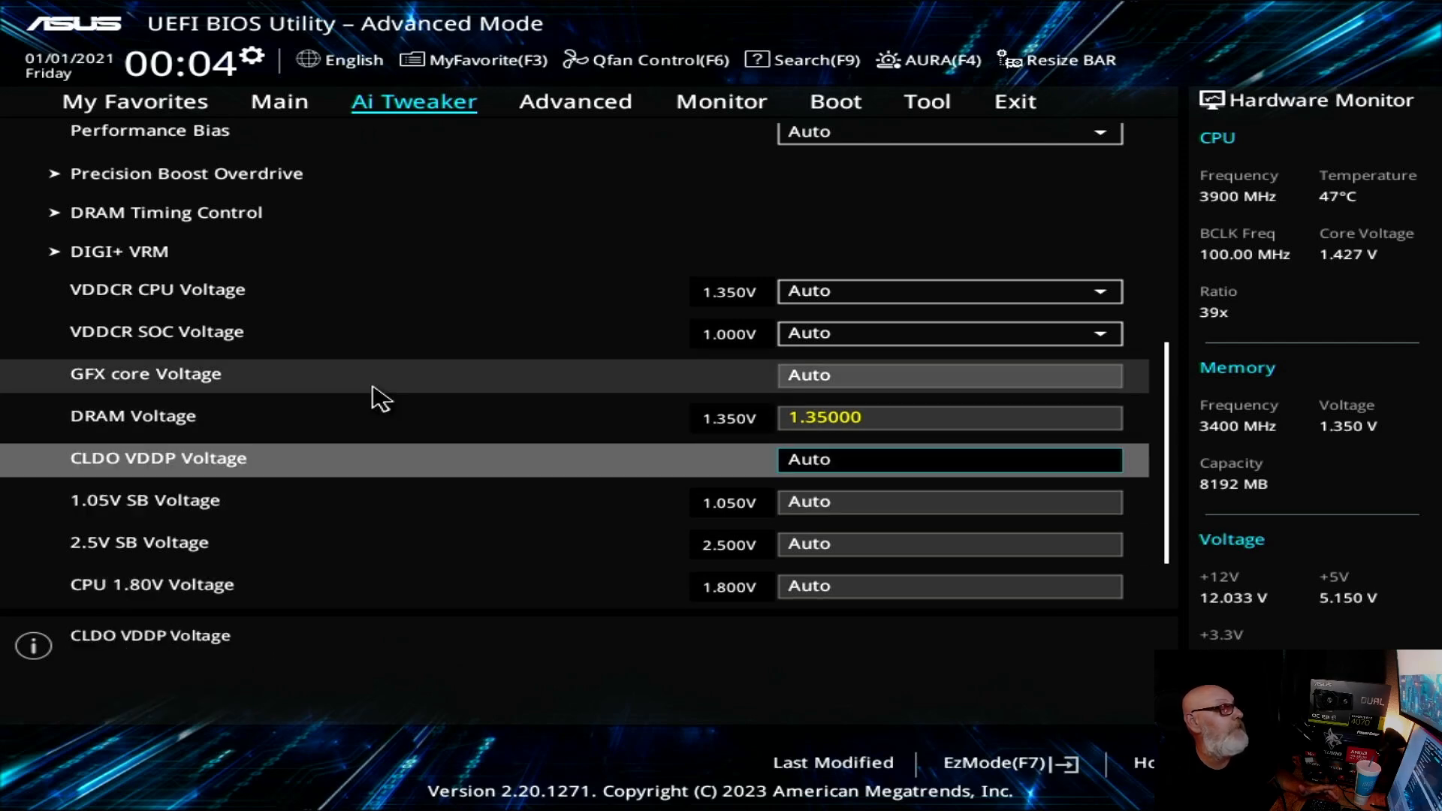
{"action": "left_click", "coordinate": [258, 218]}
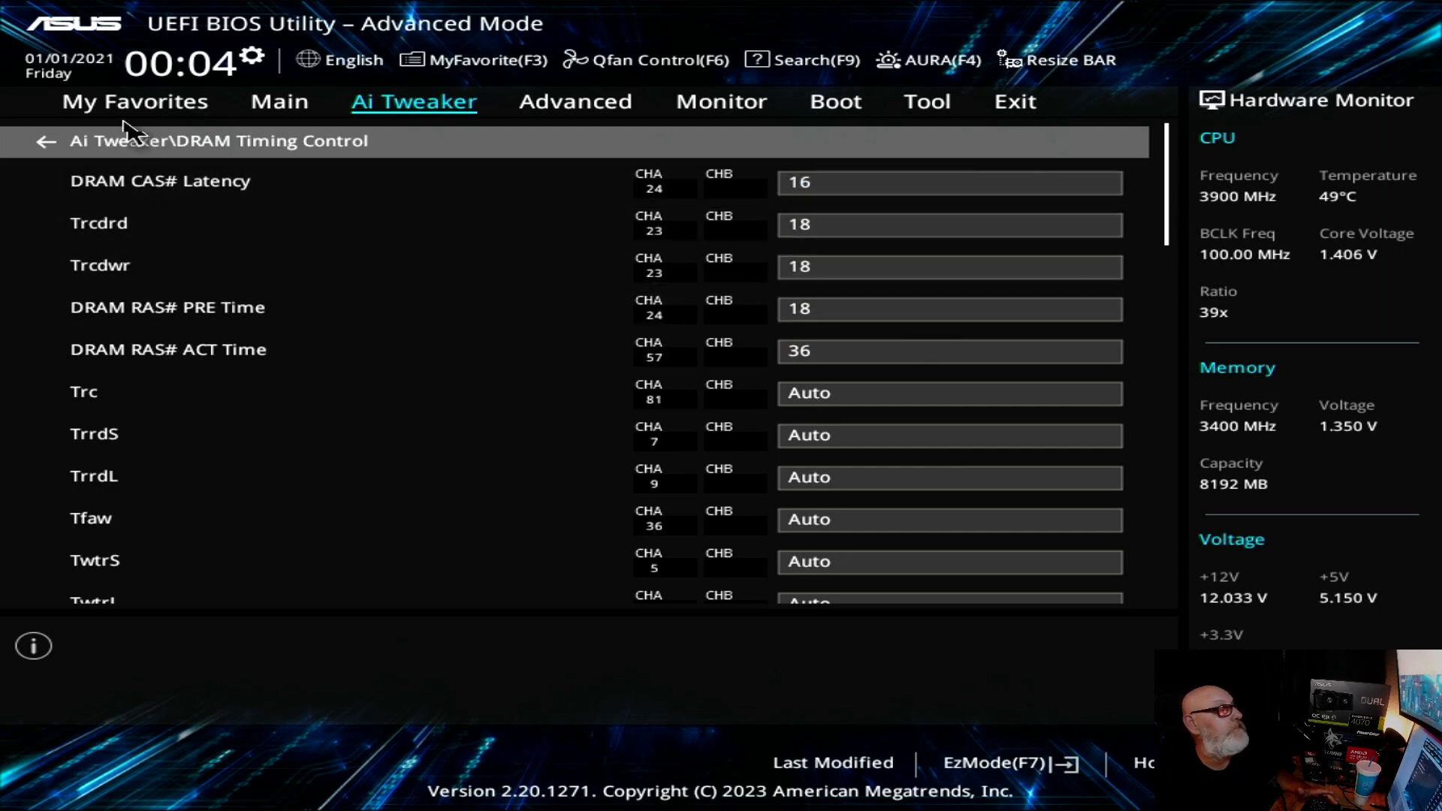
{"action": "left_click", "coordinate": [259, 150]}
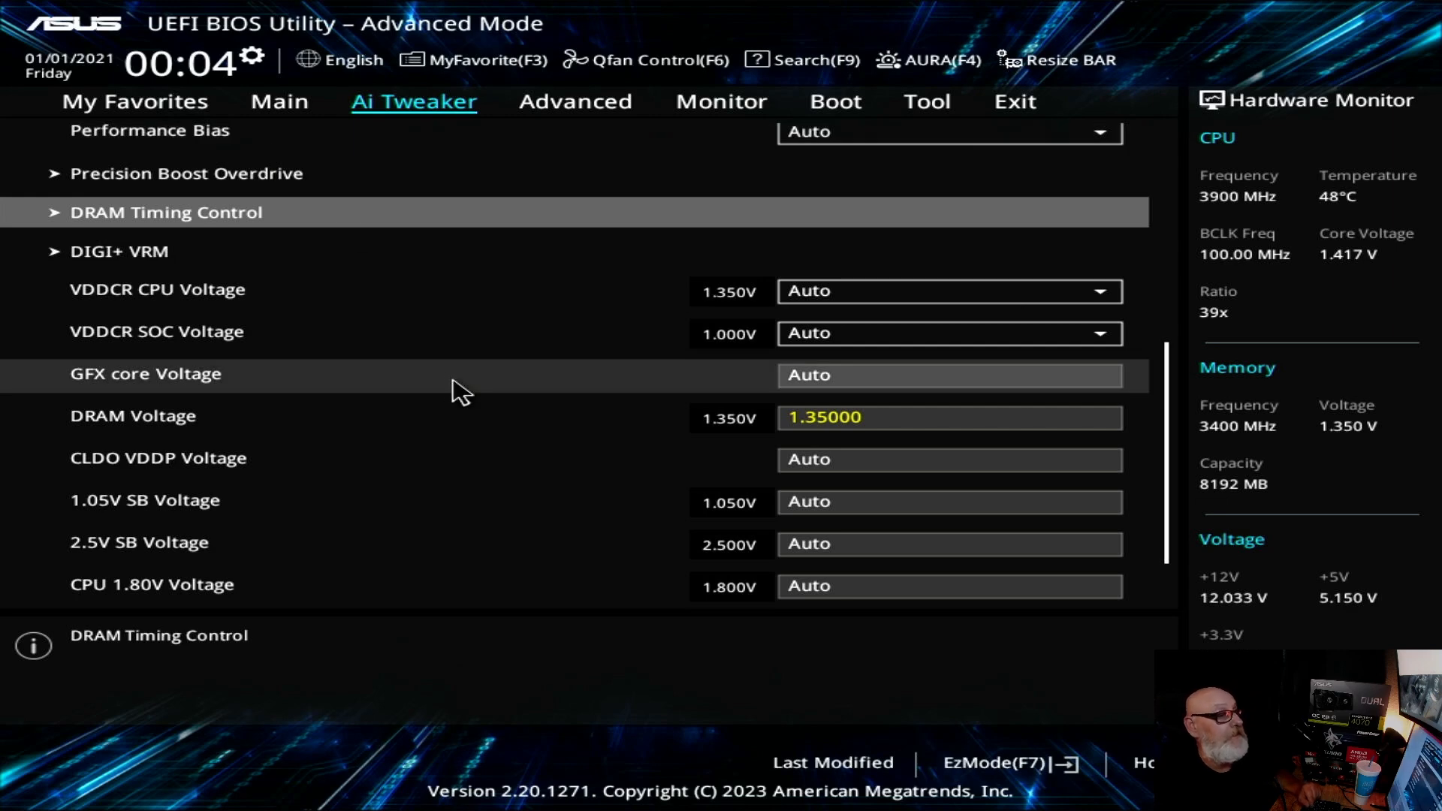
Step: Set Memory Frequency to DDR4-3400MHz while the D.O.C.P. profile is selected
{"action": "scroll", "coordinate": [502, 371], "scroll_direction": "up", "scroll_amount": 5}
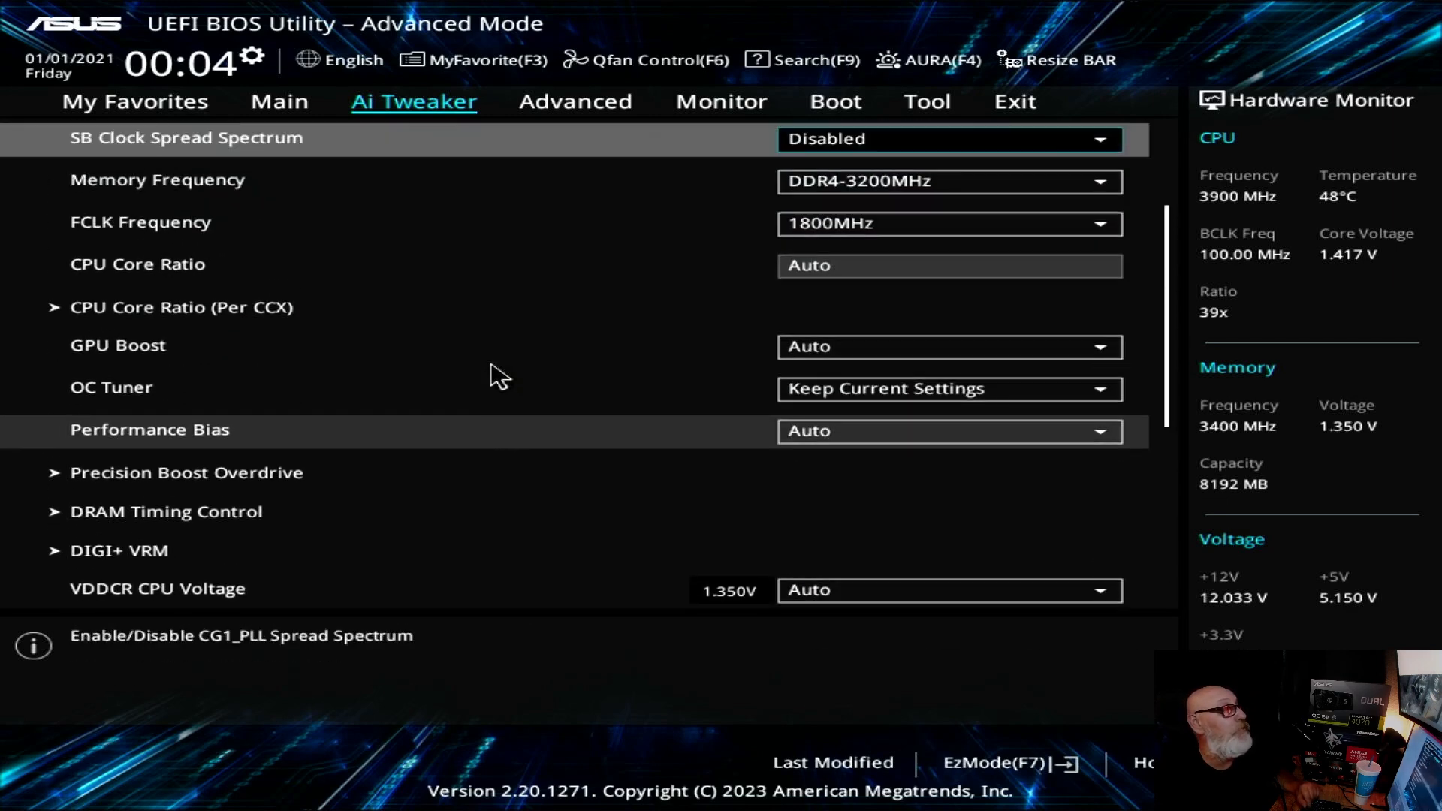
{"action": "scroll", "coordinate": [499, 375], "scroll_direction": "up", "scroll_amount": 2}
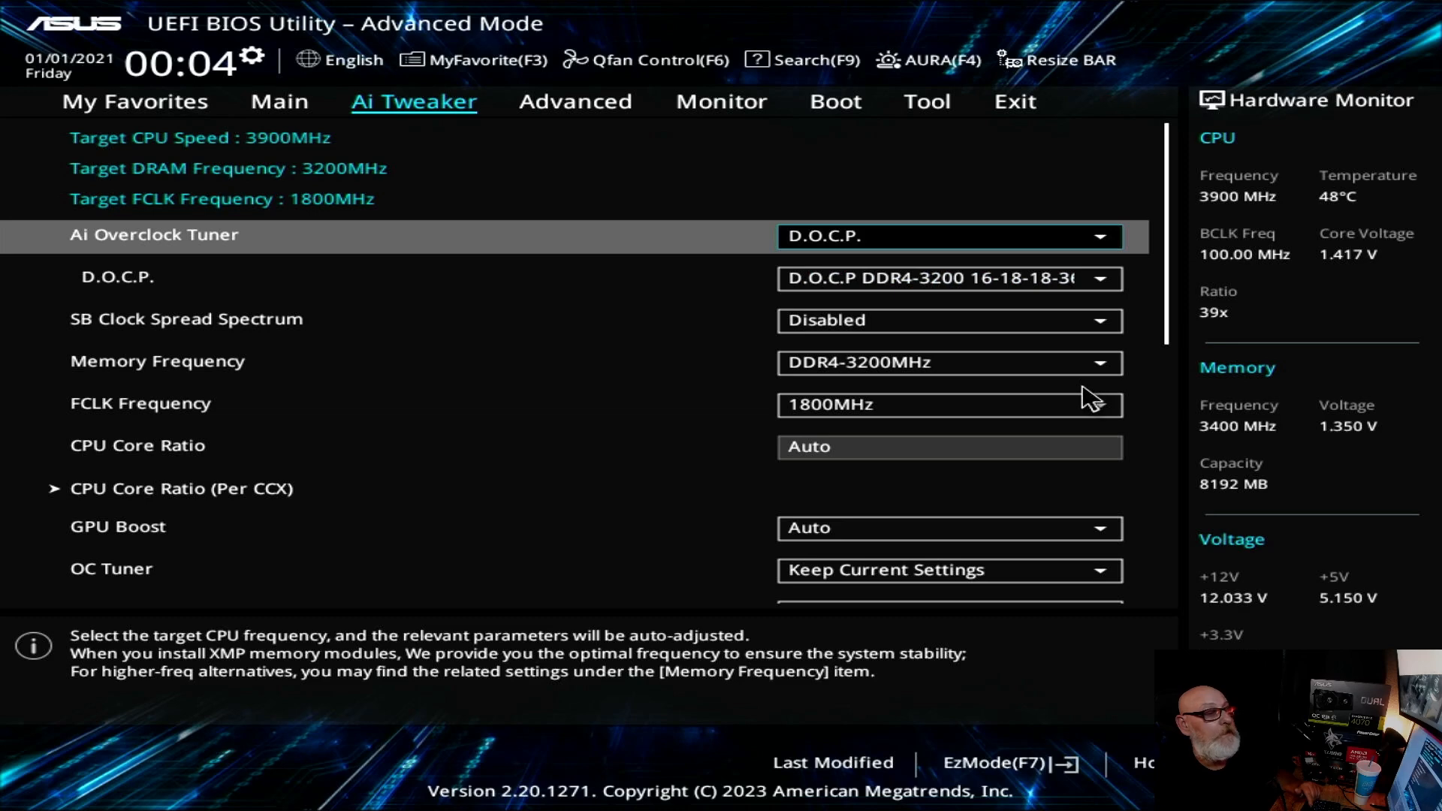
{"action": "left_click", "coordinate": [1120, 374]}
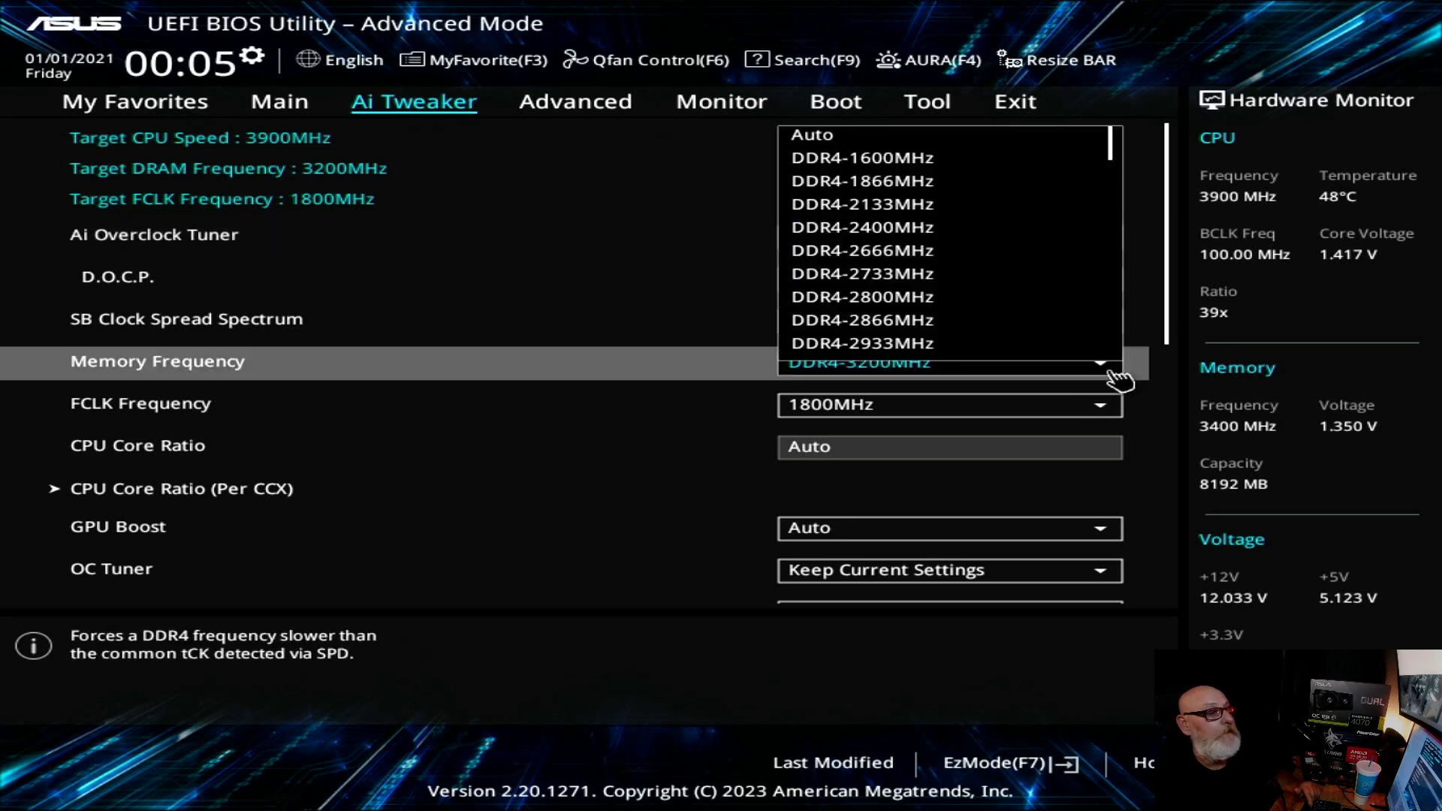
{"action": "scroll", "coordinate": [888, 286], "scroll_direction": "down", "scroll_amount": 5}
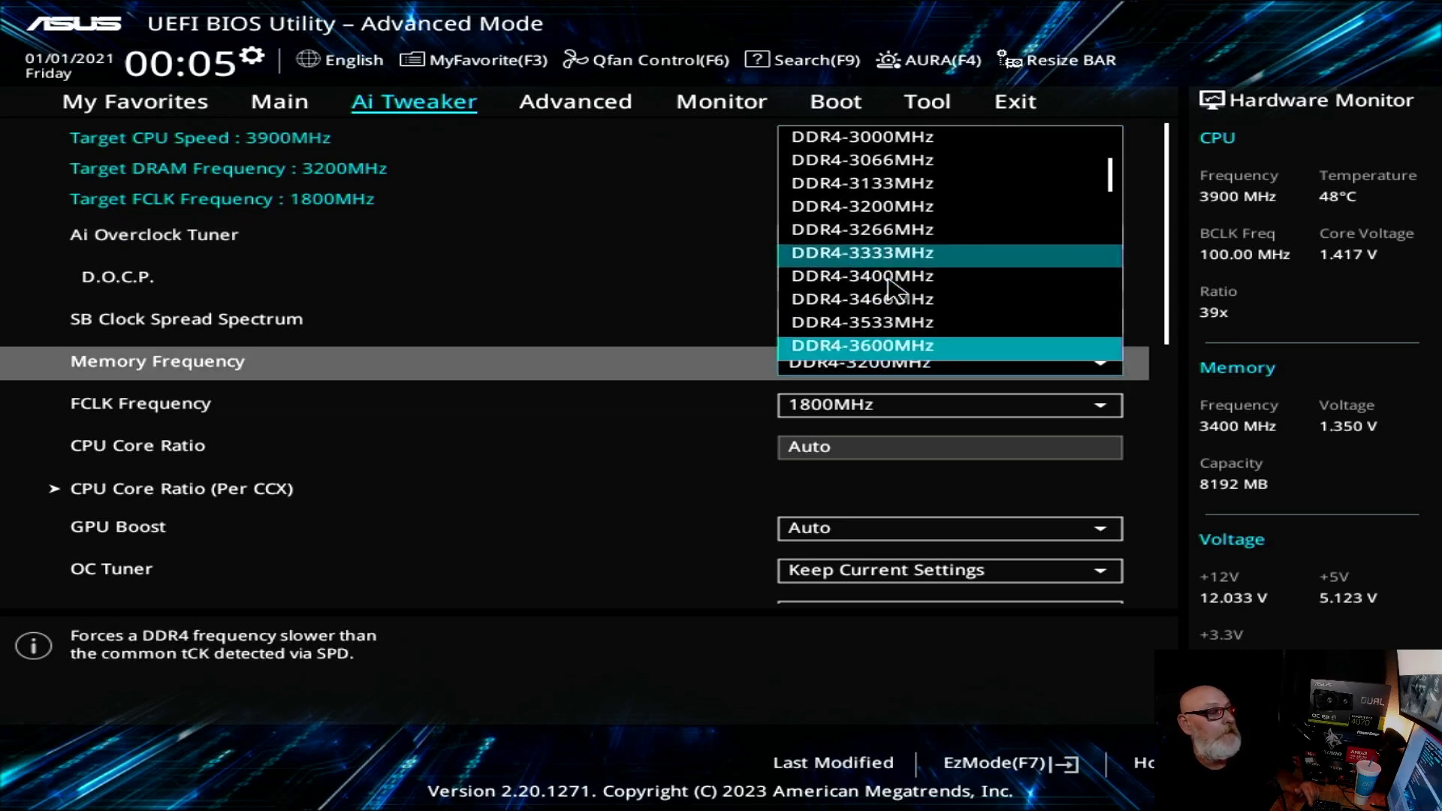
{"action": "scroll", "coordinate": [889, 286], "scroll_direction": "down", "scroll_amount": 2}
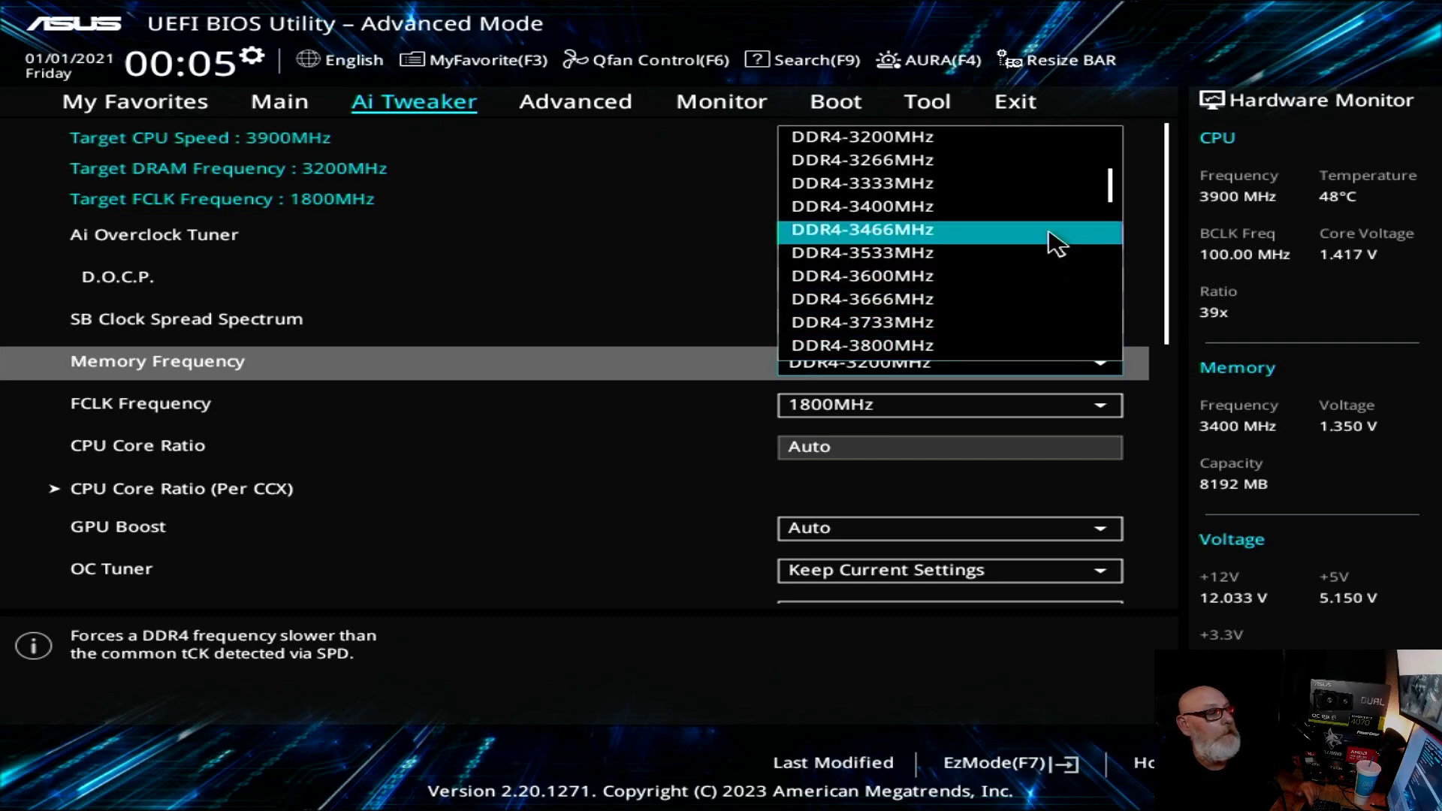
{"action": "left_click", "coordinate": [922, 207]}
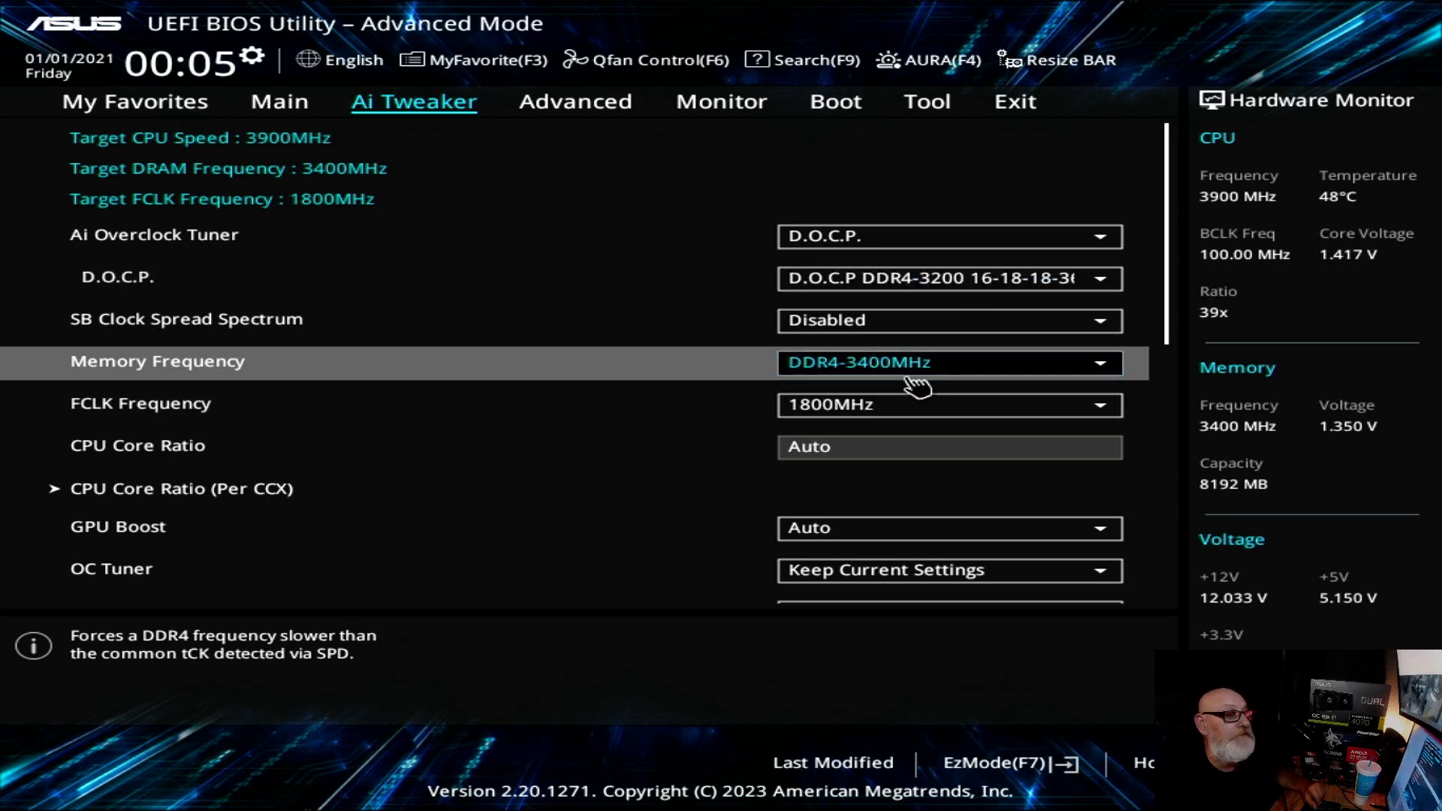
Step: Check the available D.O.C.P. profiles and set Ai Overclock Tuner back to Auto
{"action": "left_click", "coordinate": [1101, 287]}
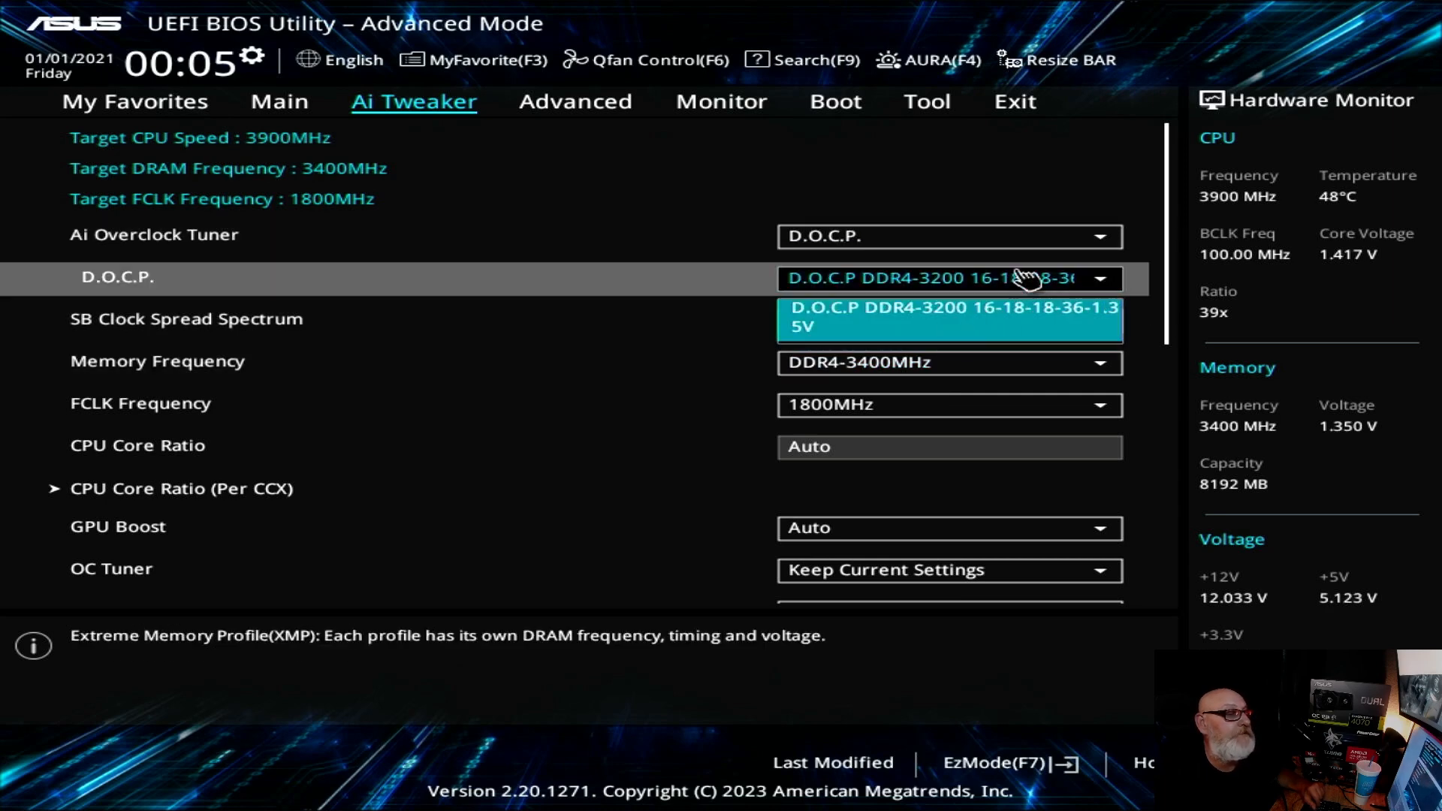
{"action": "left_click", "coordinate": [1074, 245]}
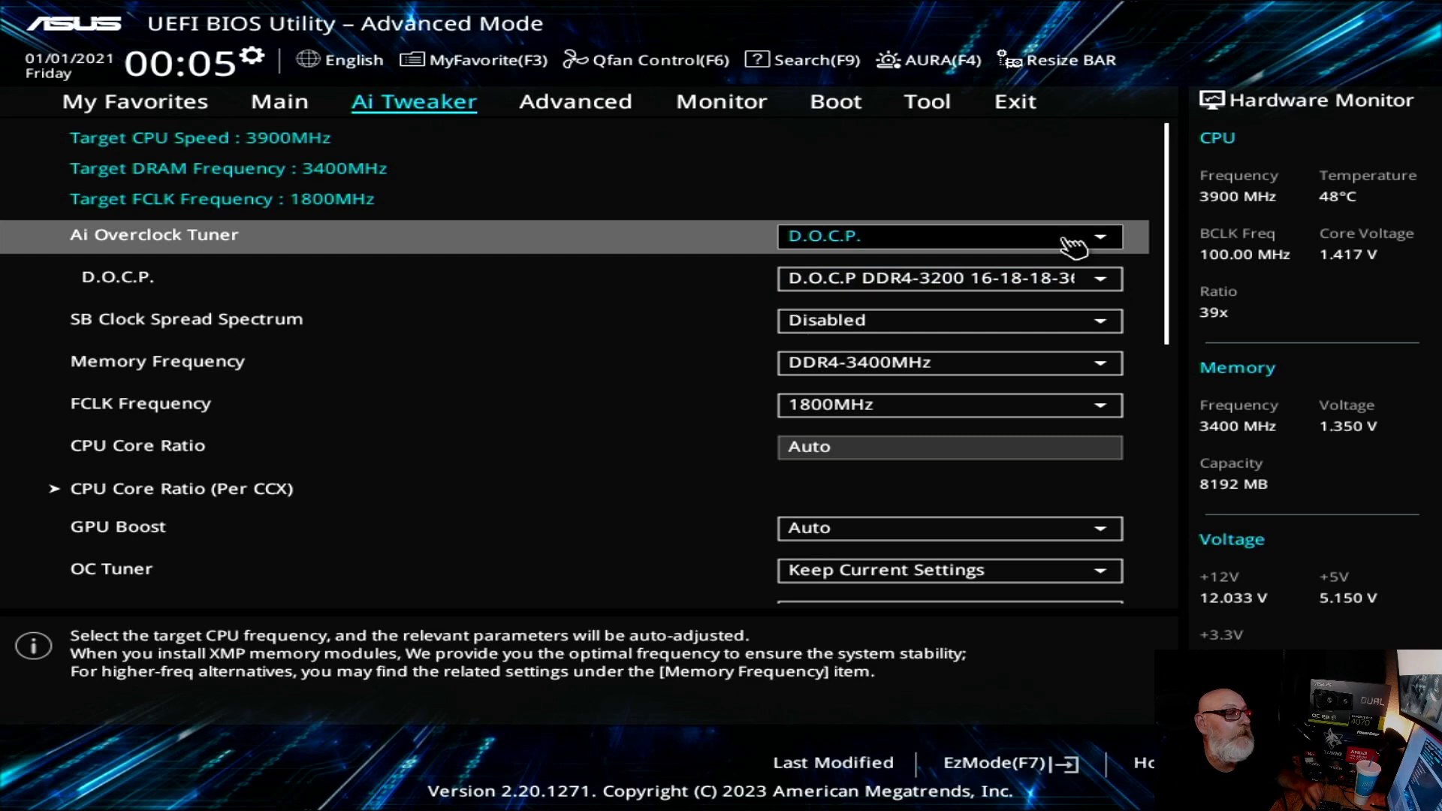
{"action": "left_click", "coordinate": [1074, 245]}
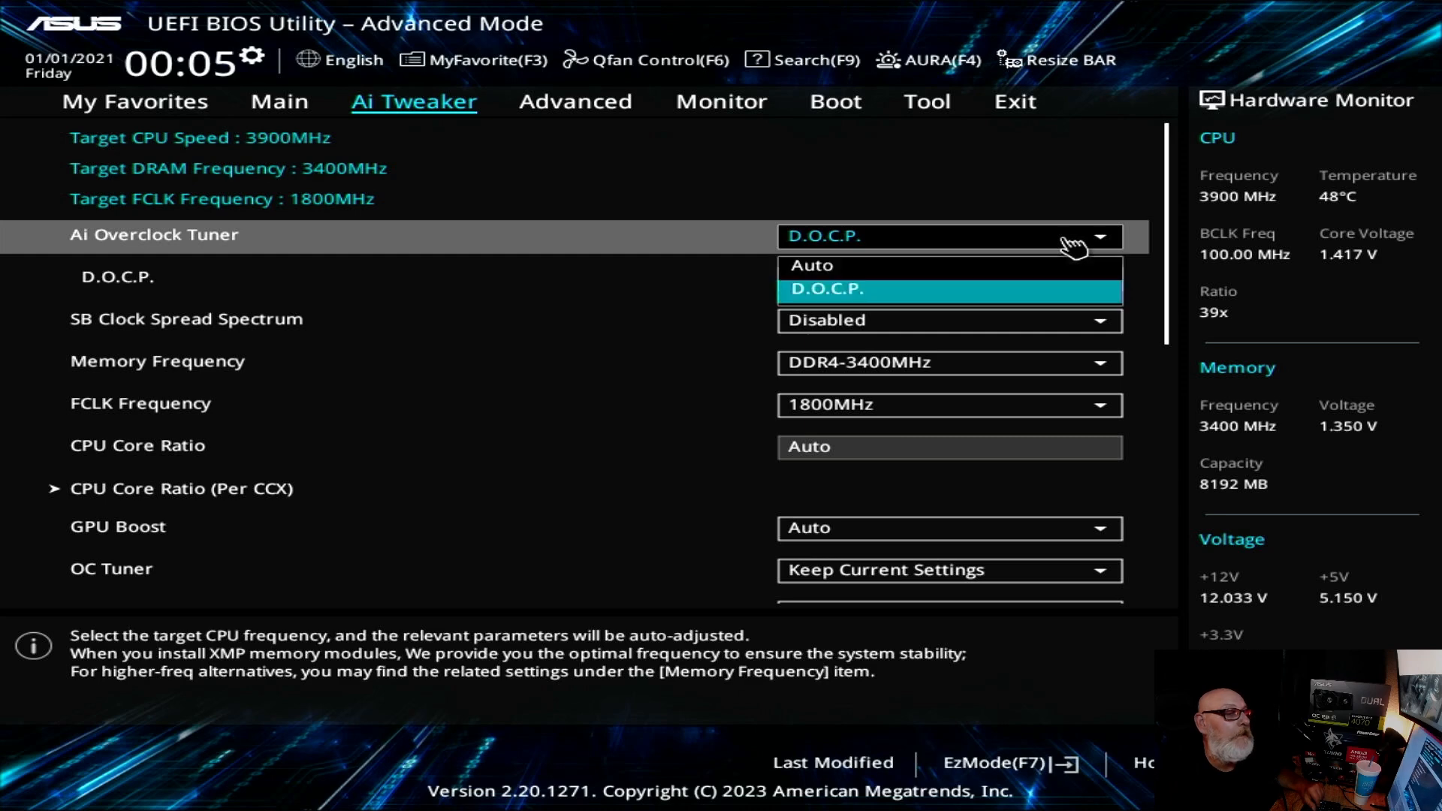
{"action": "left_click", "coordinate": [902, 272]}
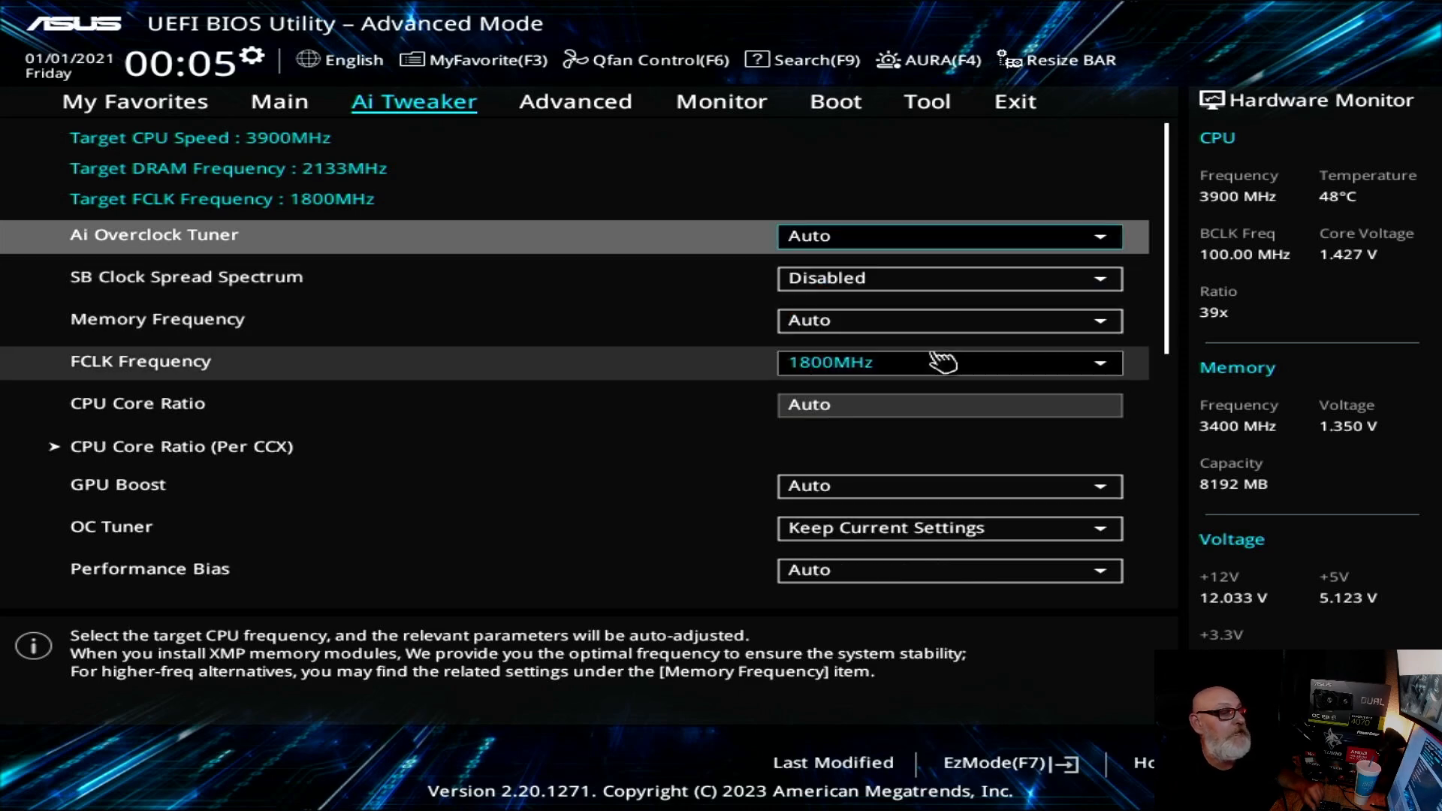
Step: Set Memory Frequency to DDR4-3400MHz with Ai Overclock Tuner on Auto
{"action": "left_click", "coordinate": [877, 323]}
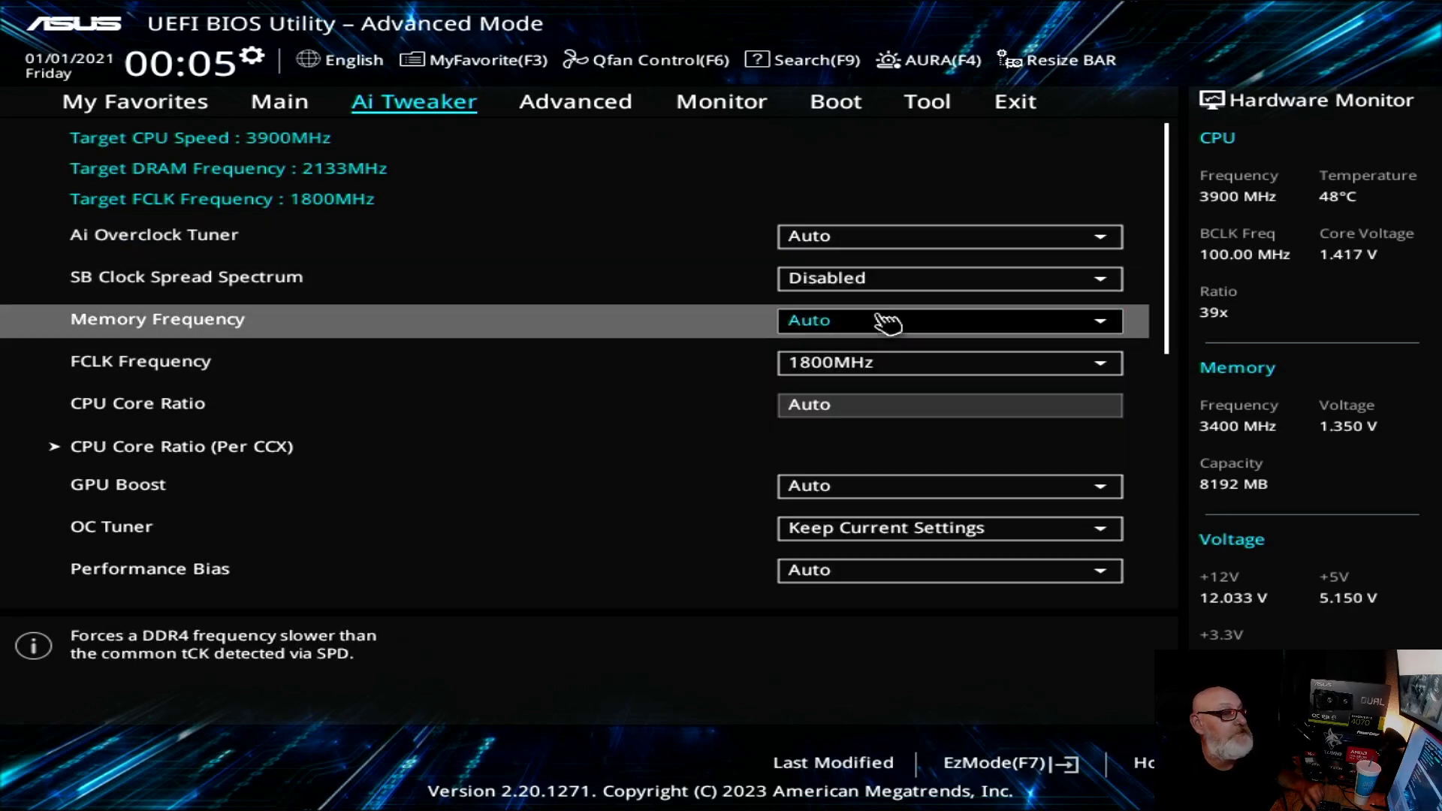
{"action": "left_click", "coordinate": [914, 335]}
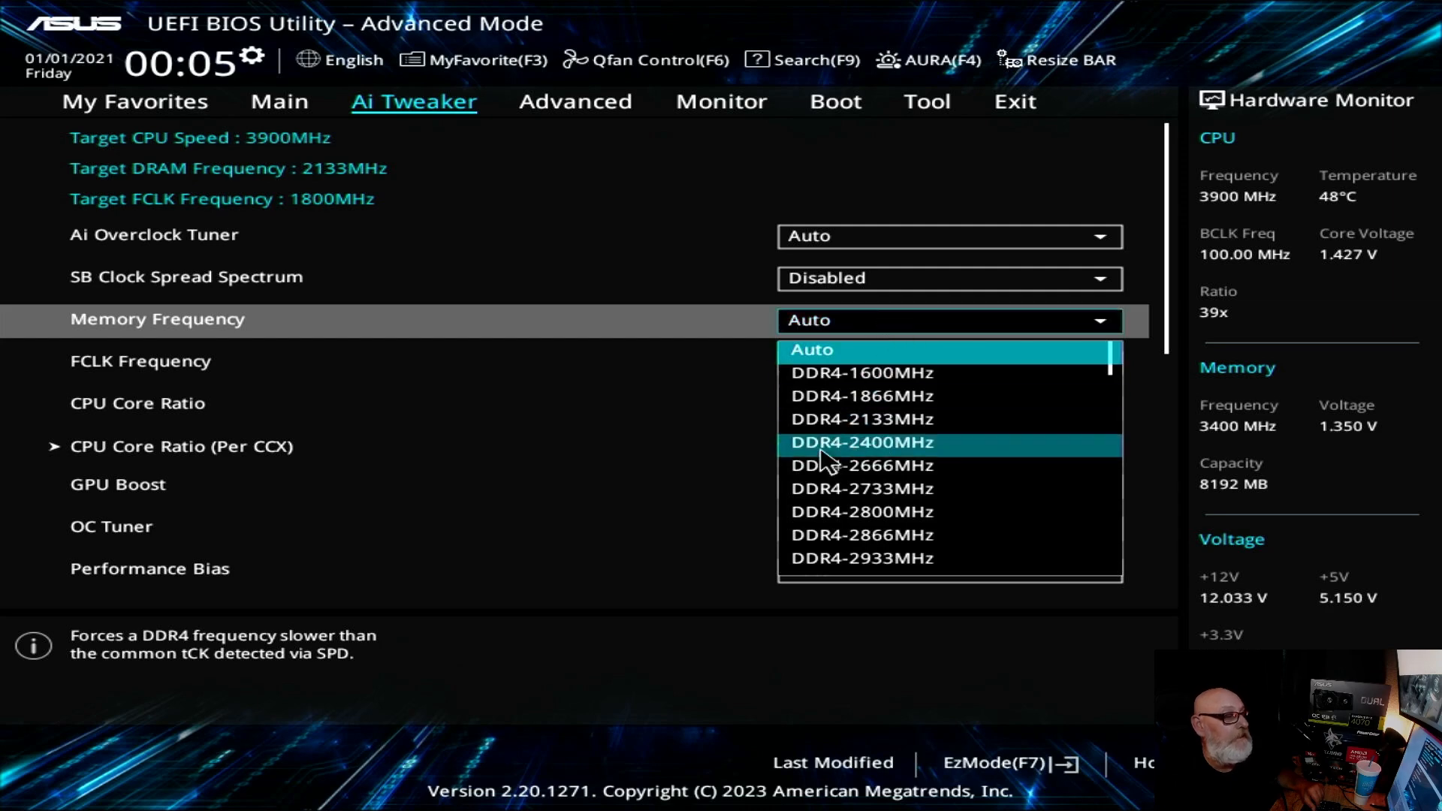
{"action": "scroll", "coordinate": [972, 490], "scroll_direction": "down", "scroll_amount": 13}
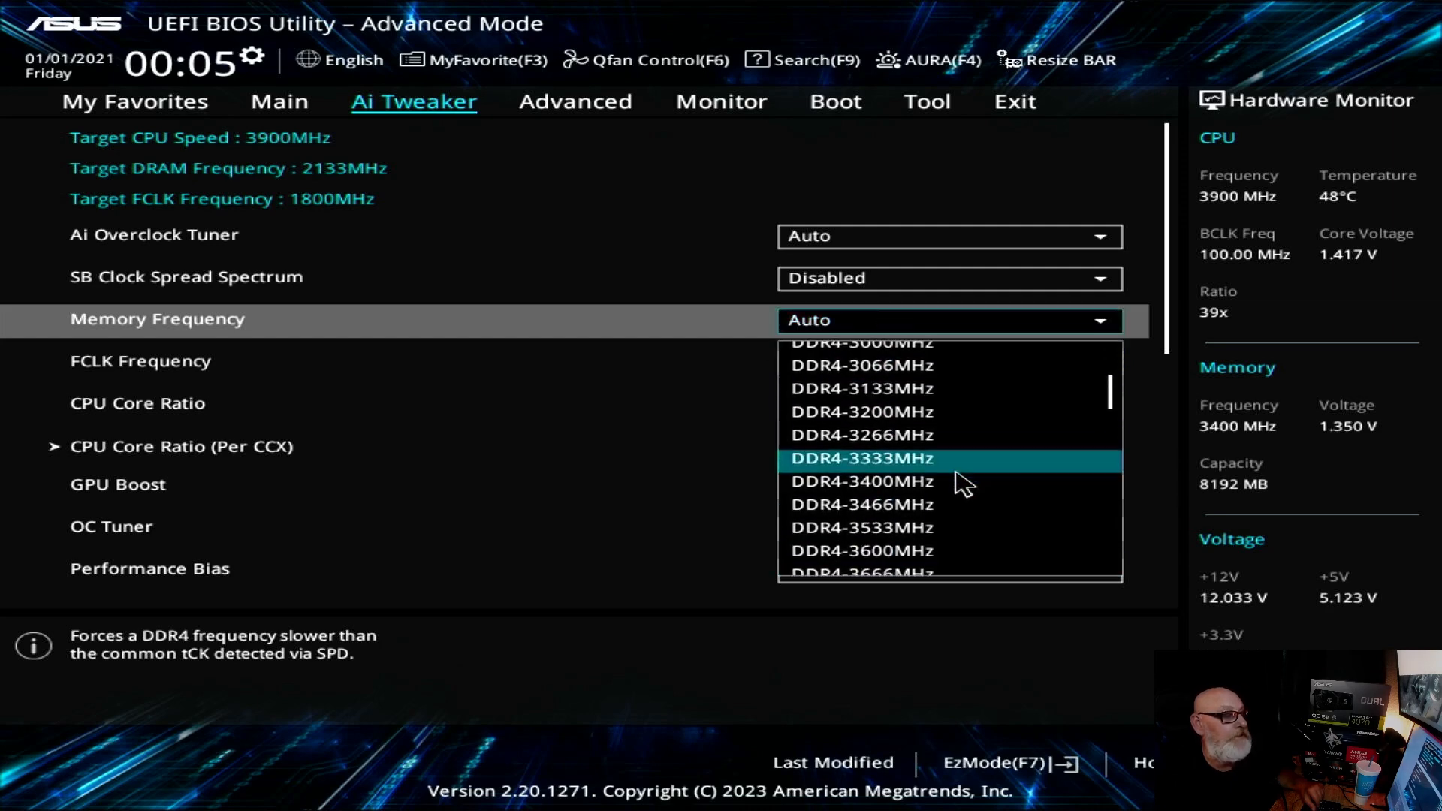
{"action": "left_click", "coordinate": [955, 424]}
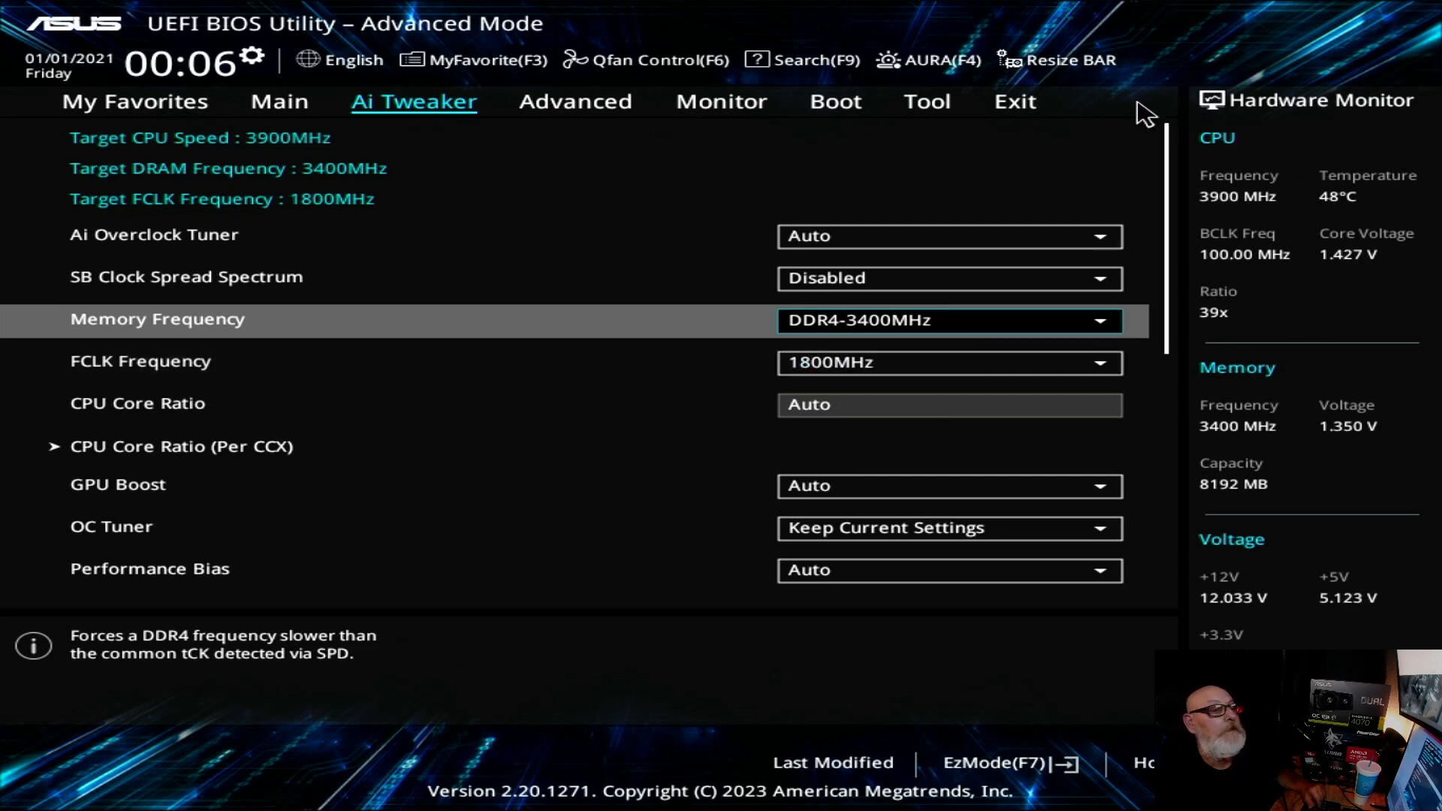
Step: Save the BIOS configuration and reset the system
{"action": "left_click", "coordinate": [1015, 103]}
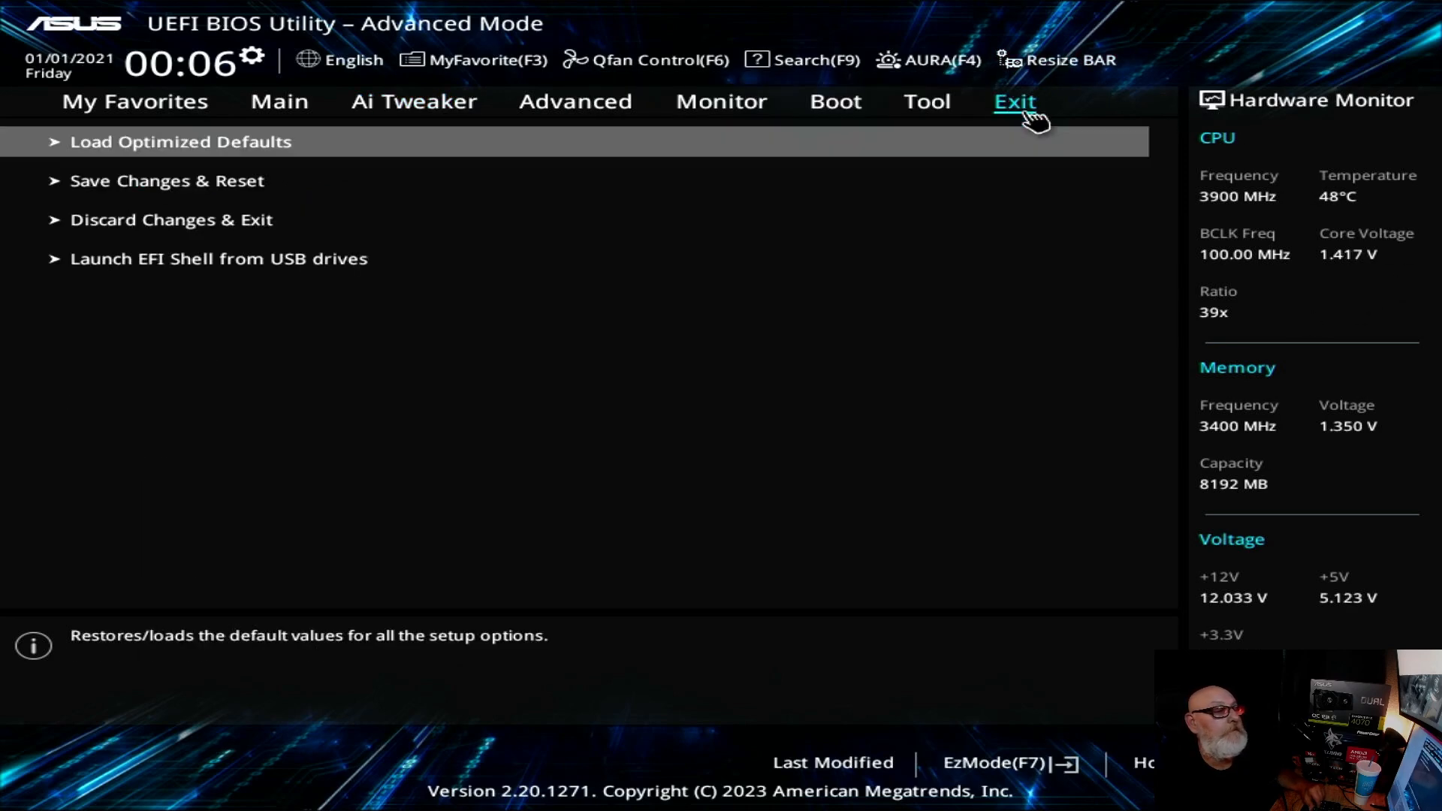
{"action": "left_click", "coordinate": [142, 184]}
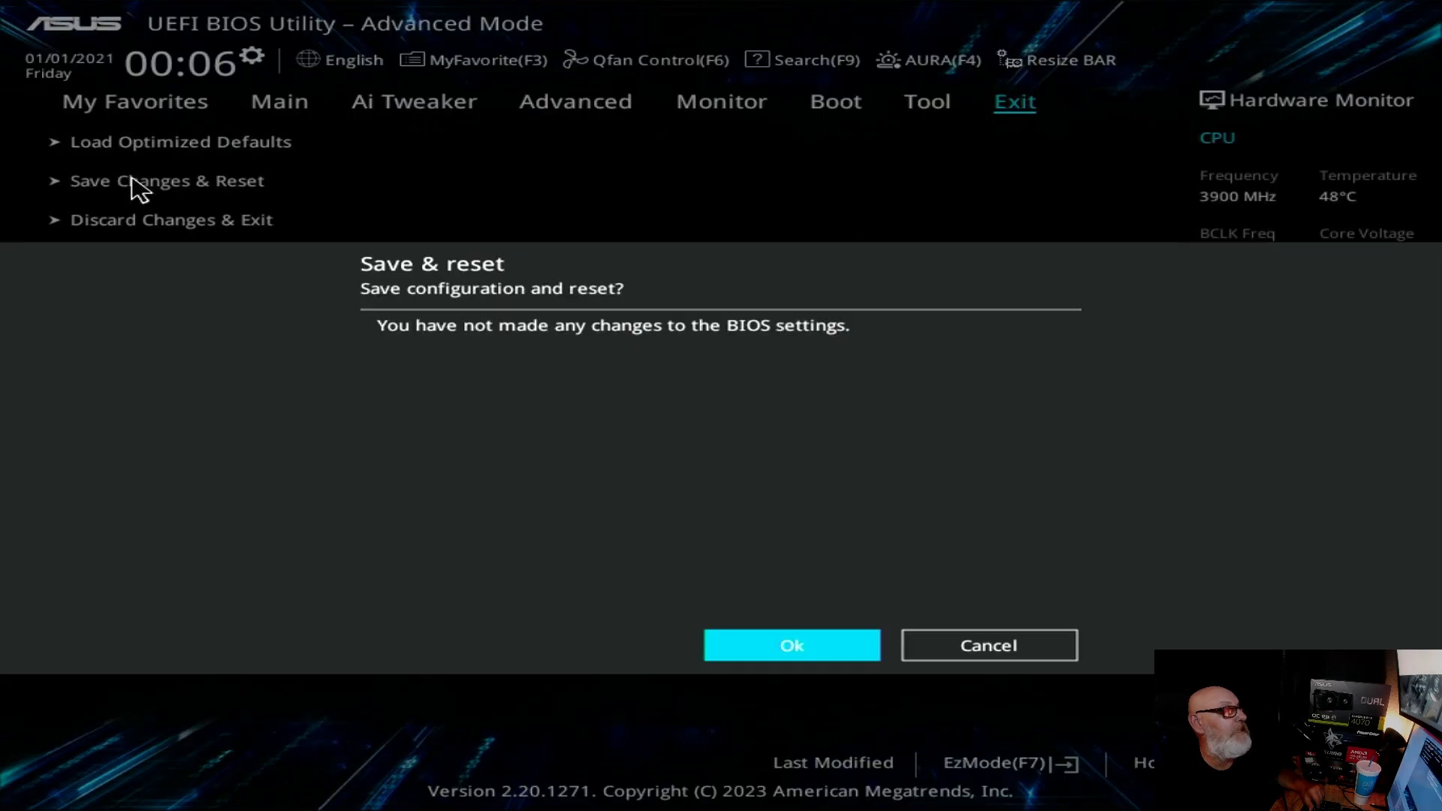
{"action": "left_click", "coordinate": [856, 645]}
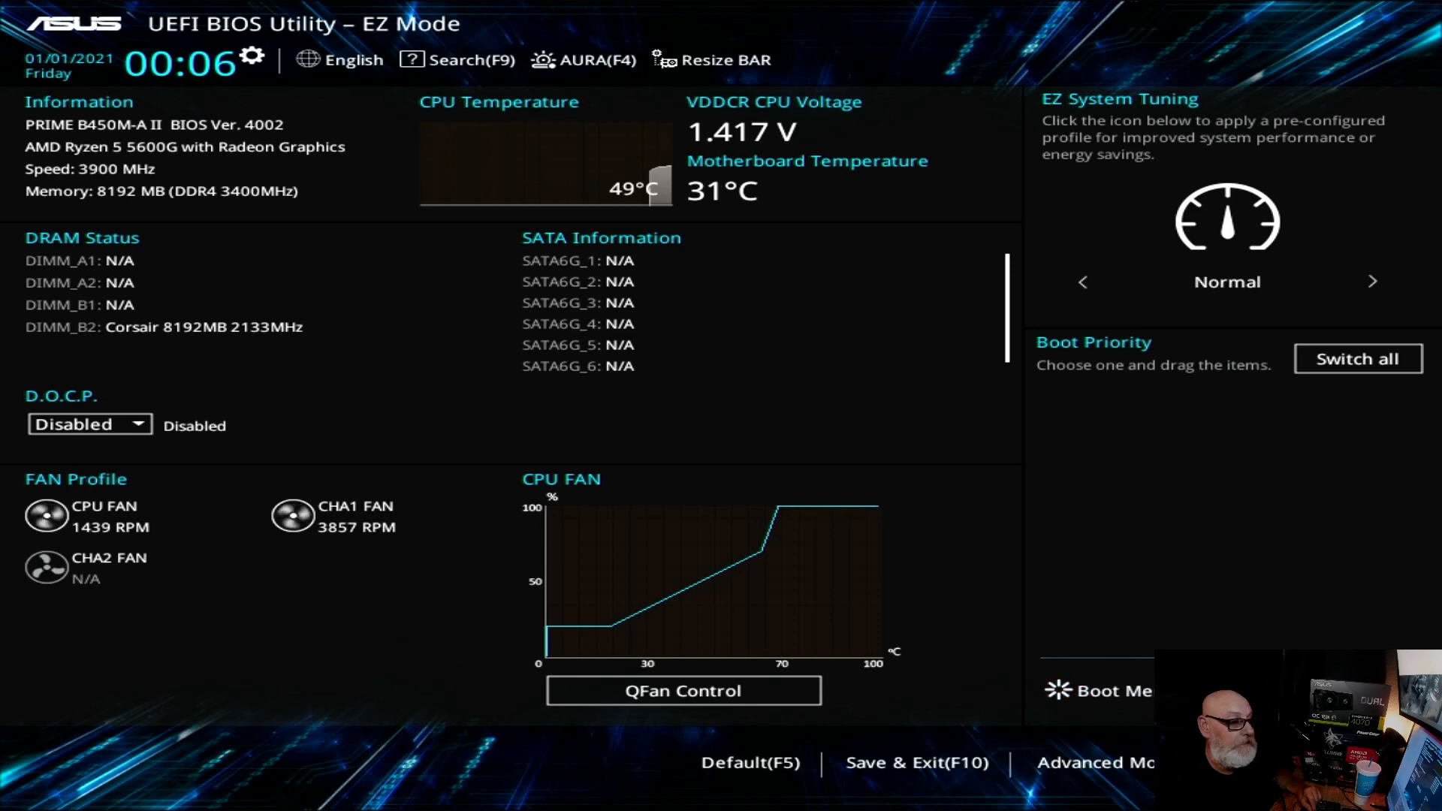
Step: Open the Ai Tweaker settings in Advanced Mode and set Memory Frequency to DDR4-3466MHz
{"action": "left_click", "coordinate": [1104, 763]}
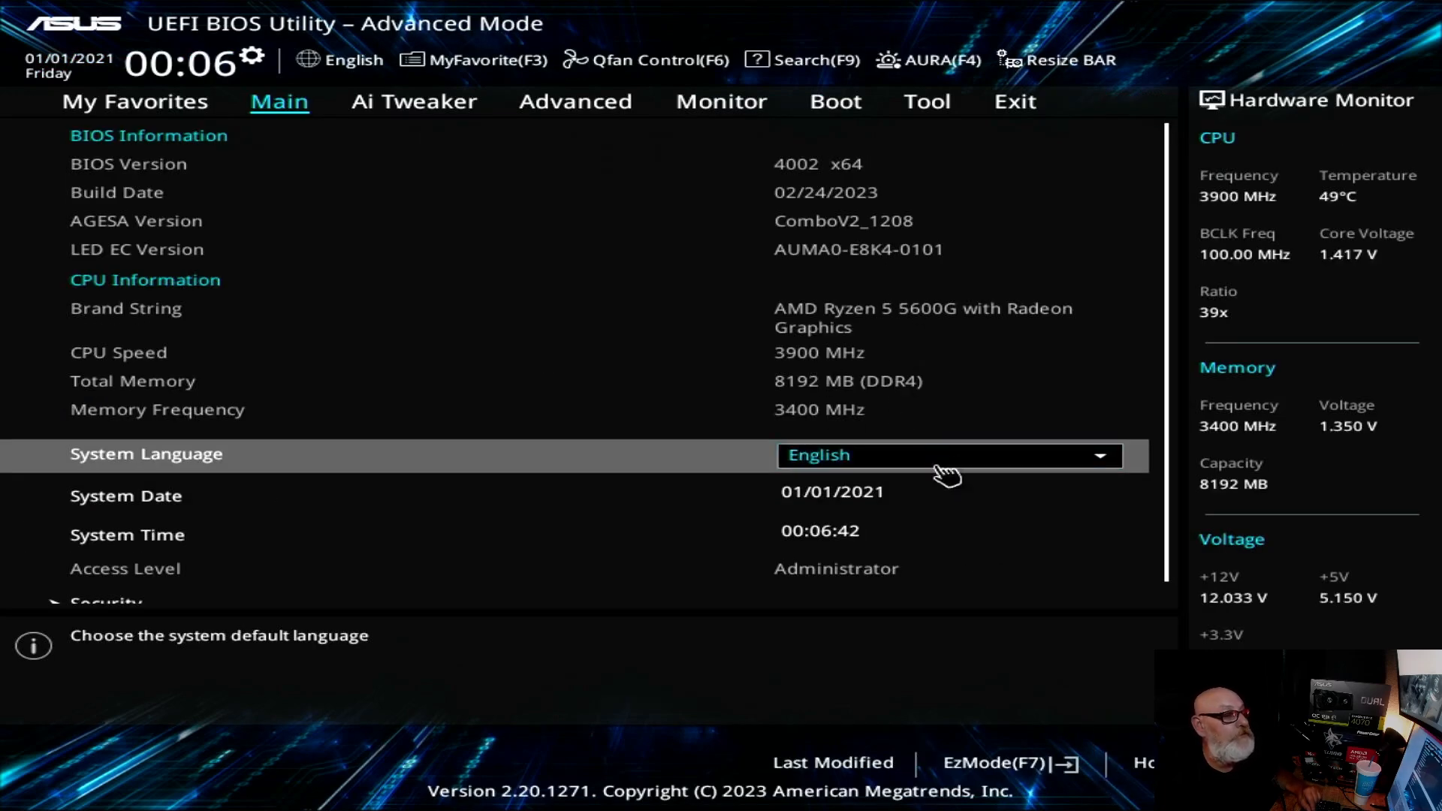
{"action": "left_click", "coordinate": [438, 111]}
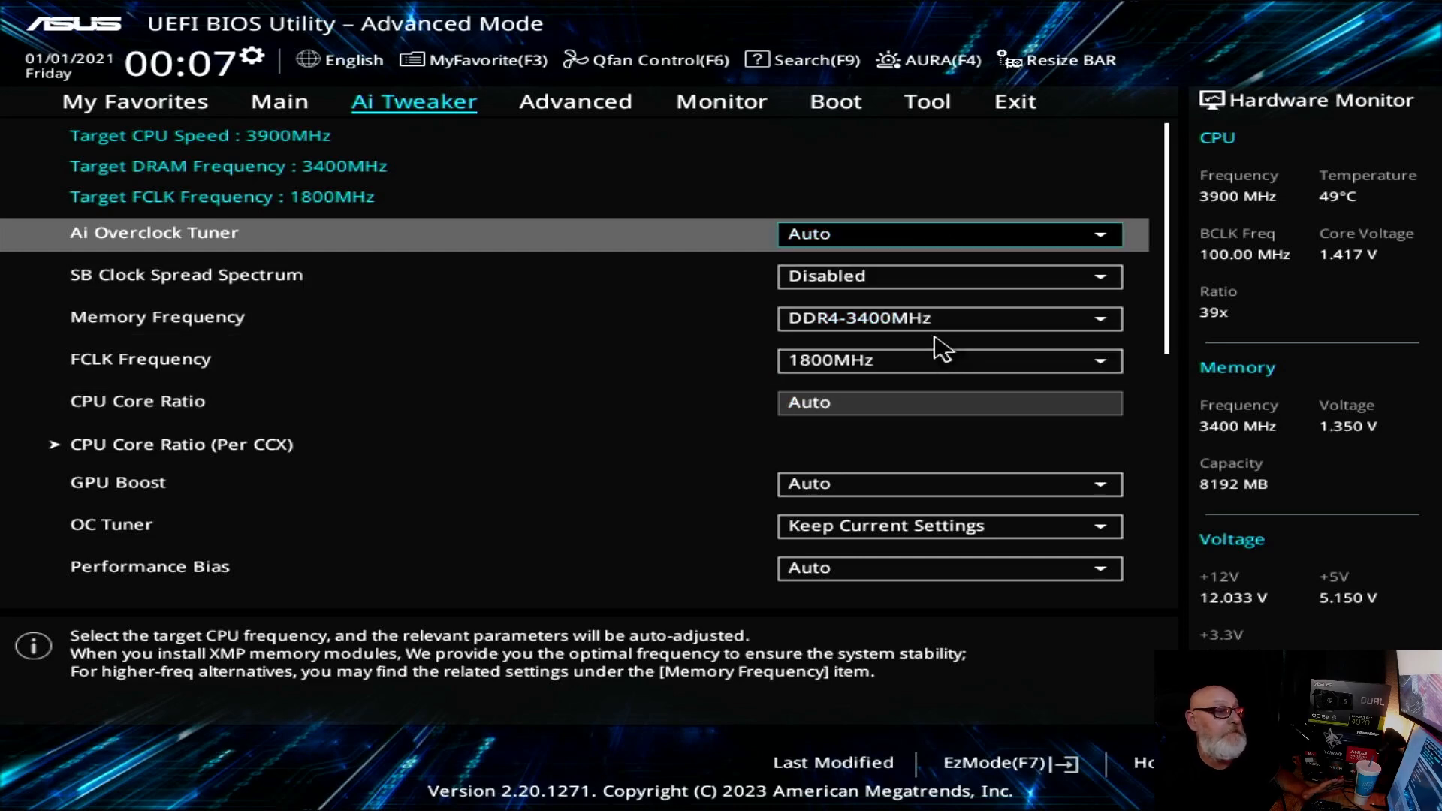
{"action": "left_click", "coordinate": [1113, 331]}
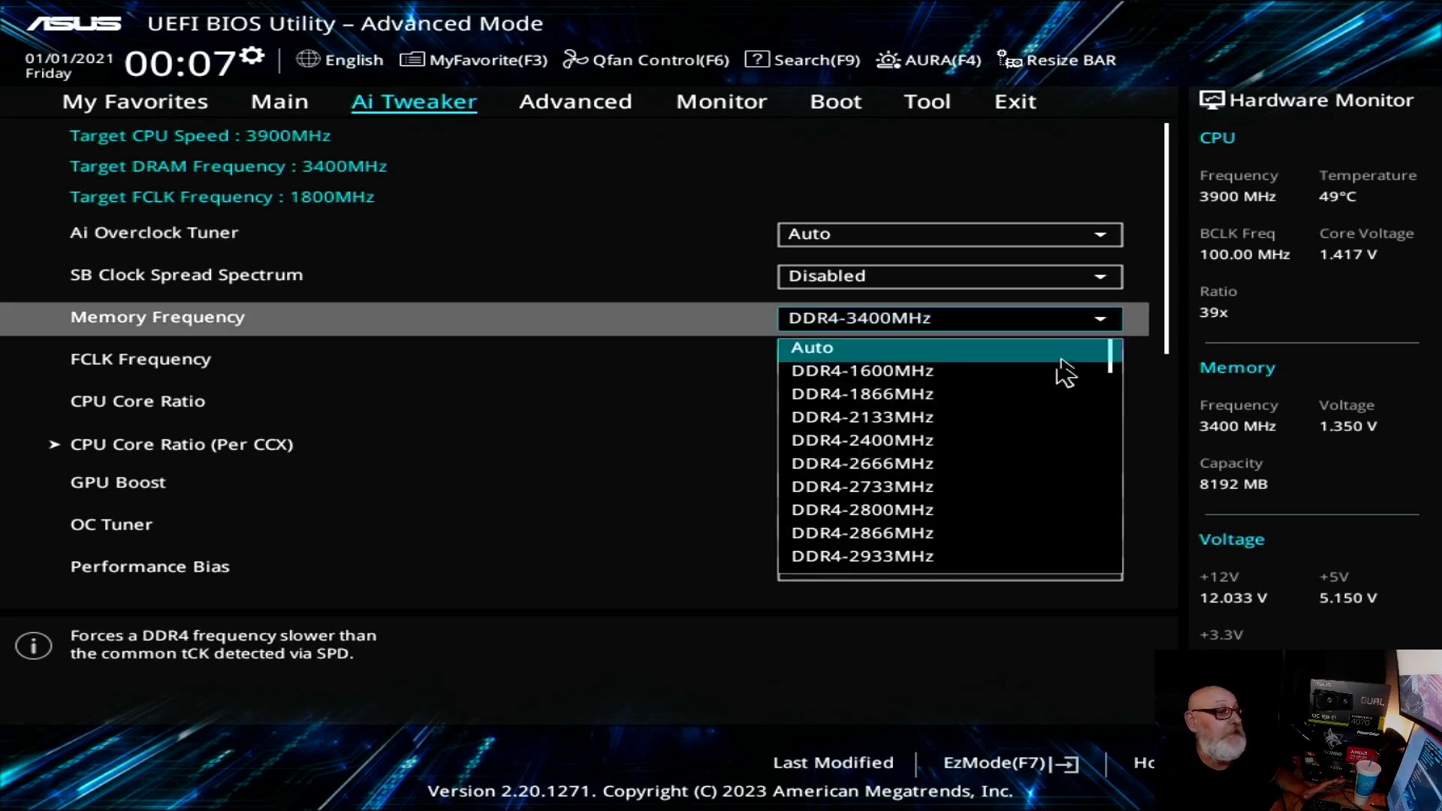
{"action": "scroll", "coordinate": [943, 451], "scroll_direction": "down", "scroll_amount": 5}
{"action": "scroll", "coordinate": [1014, 511], "scroll_direction": "down", "scroll_amount": 2}
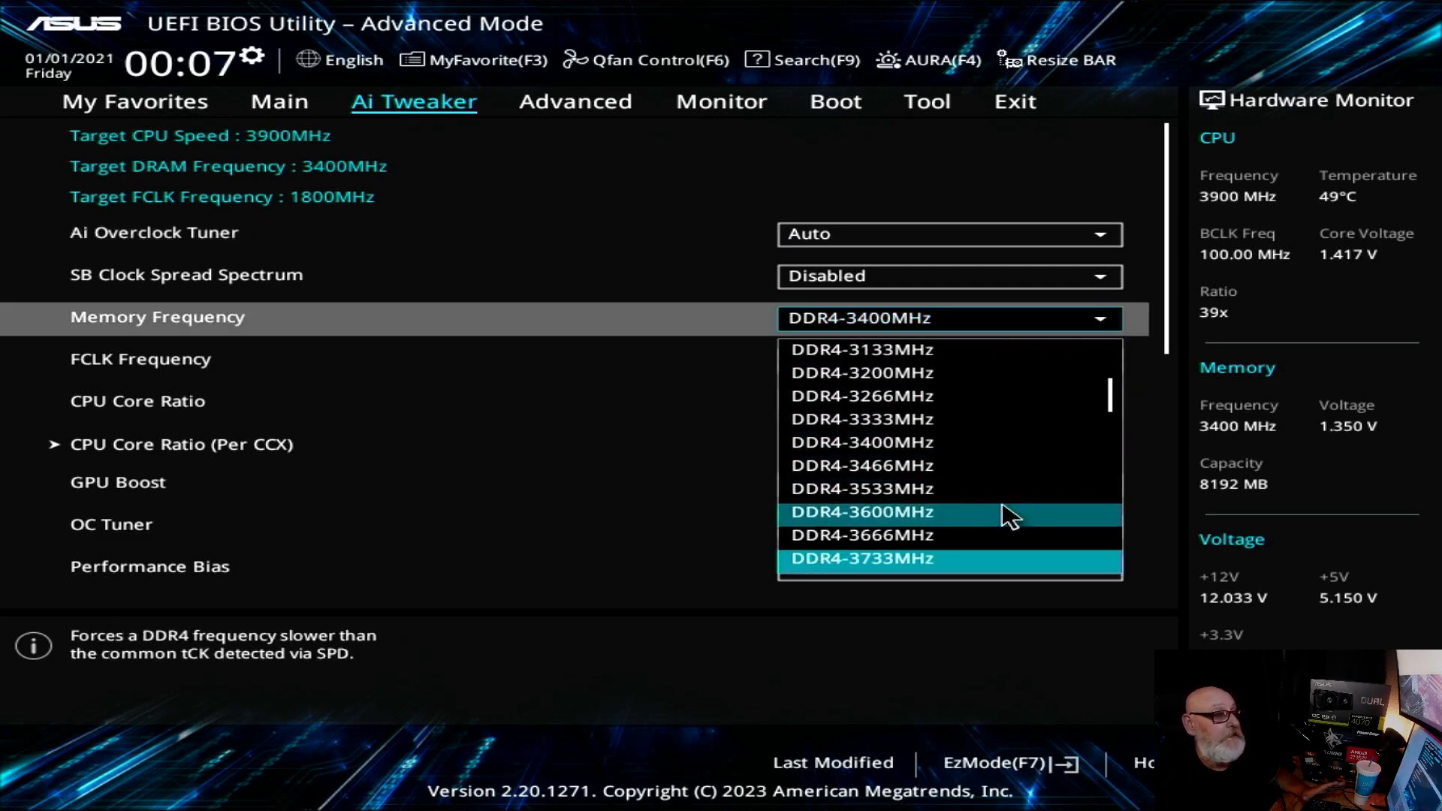
{"action": "left_click", "coordinate": [893, 467]}
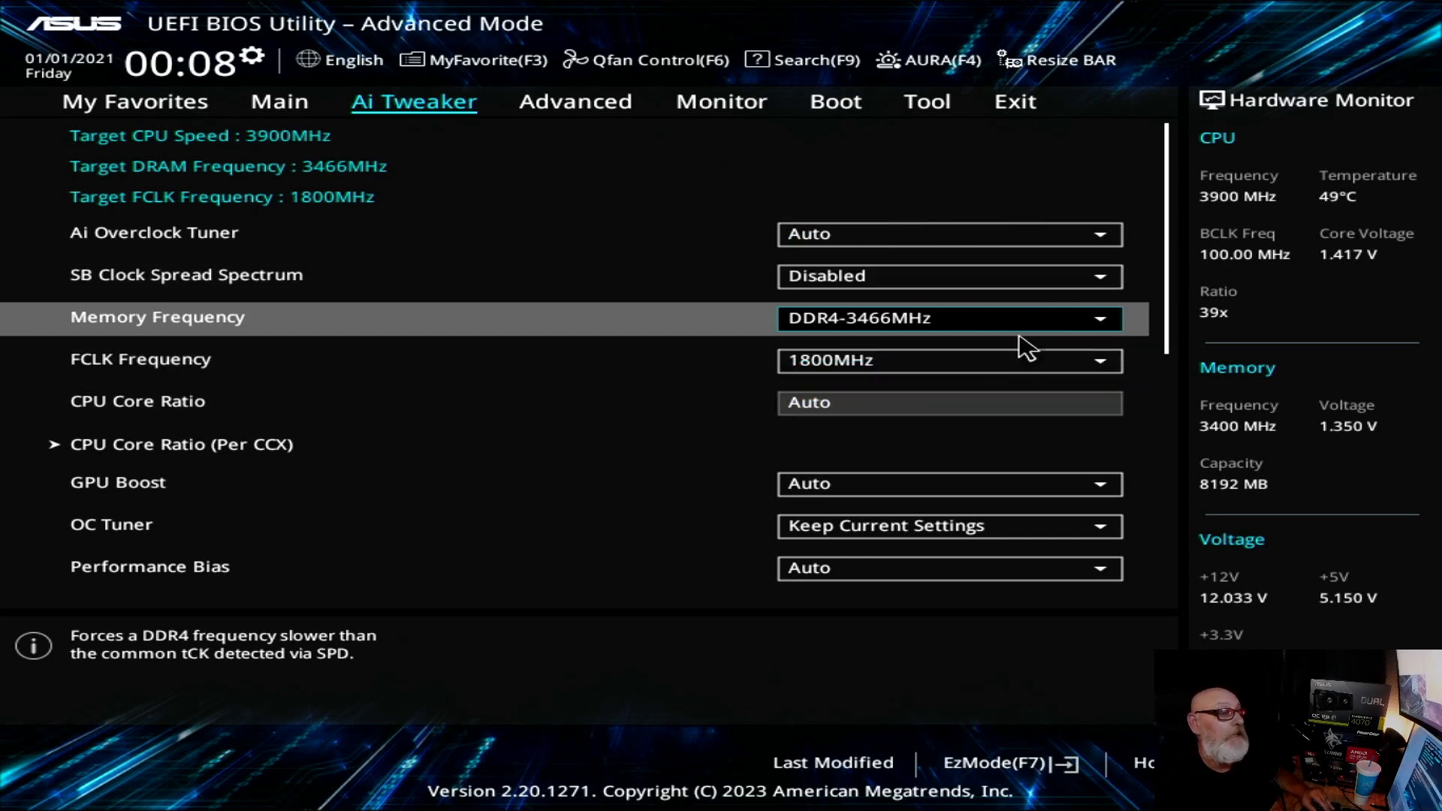
Step: Set FCLK Frequency to 1733MHz to match half of the DDR4-3466MHz memory frequency
{"action": "left_click", "coordinate": [1099, 376]}
{"action": "left_click", "coordinate": [1099, 376]}
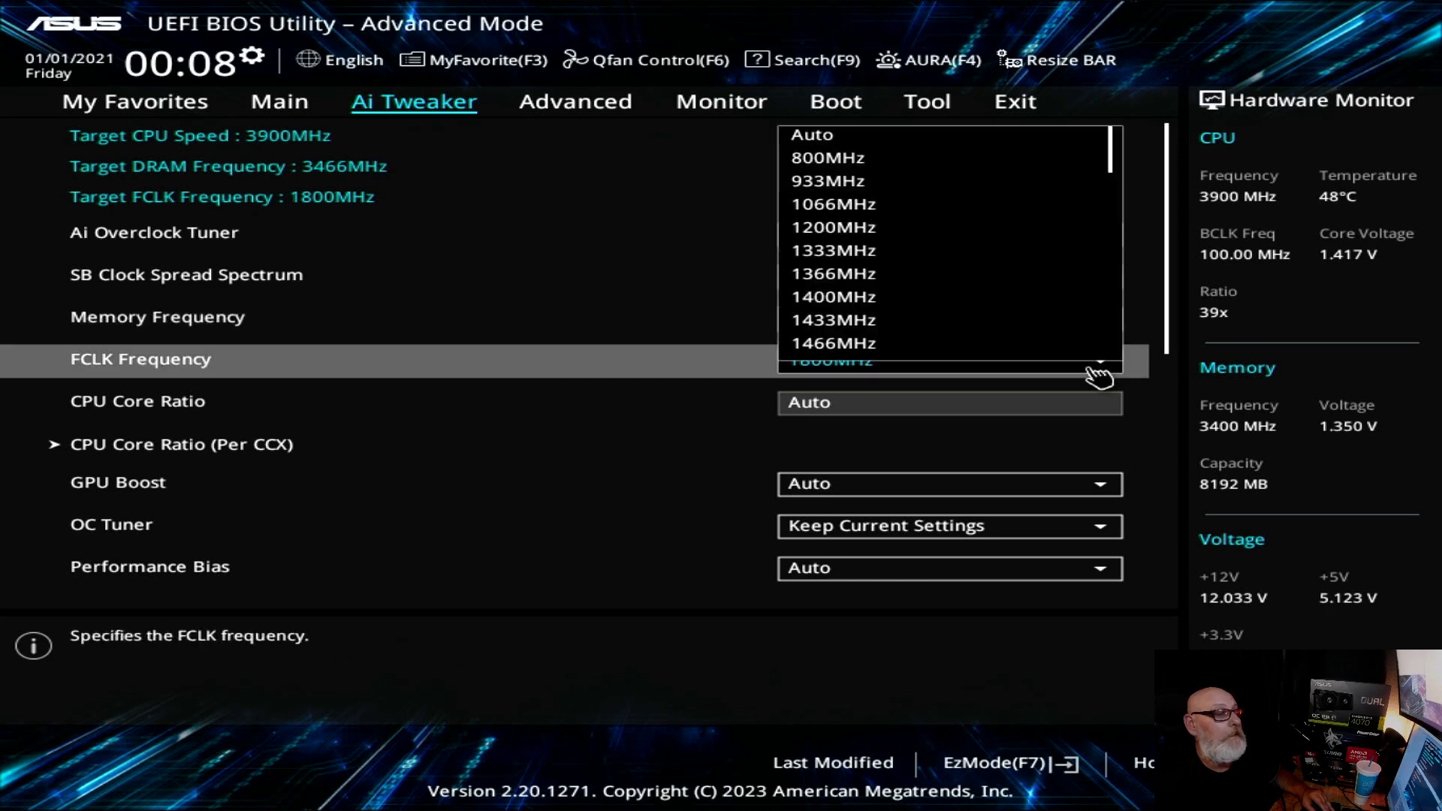
{"action": "scroll", "coordinate": [916, 282], "scroll_direction": "down", "scroll_amount": 5}
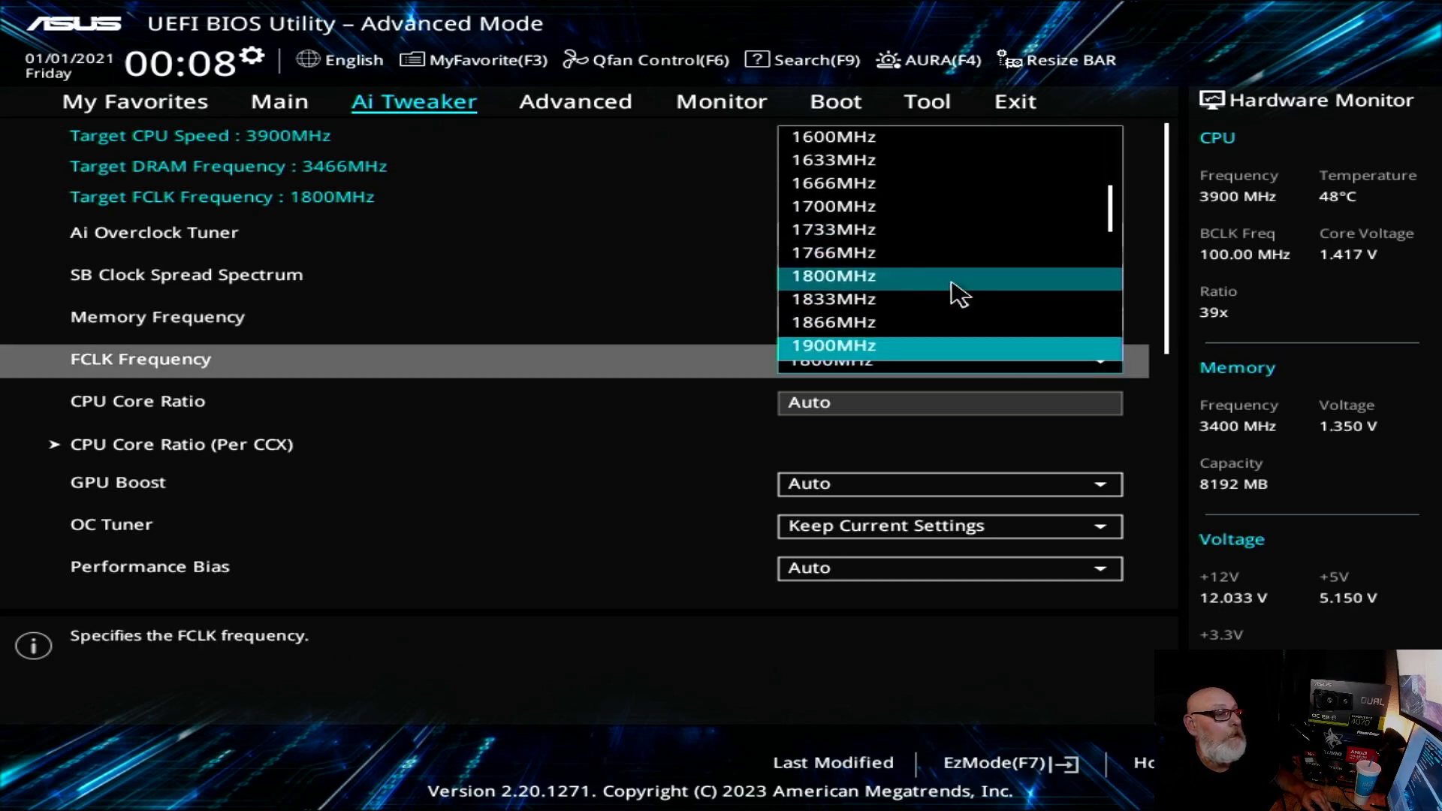
{"action": "scroll", "coordinate": [894, 334], "scroll_direction": "down", "scroll_amount": 1}
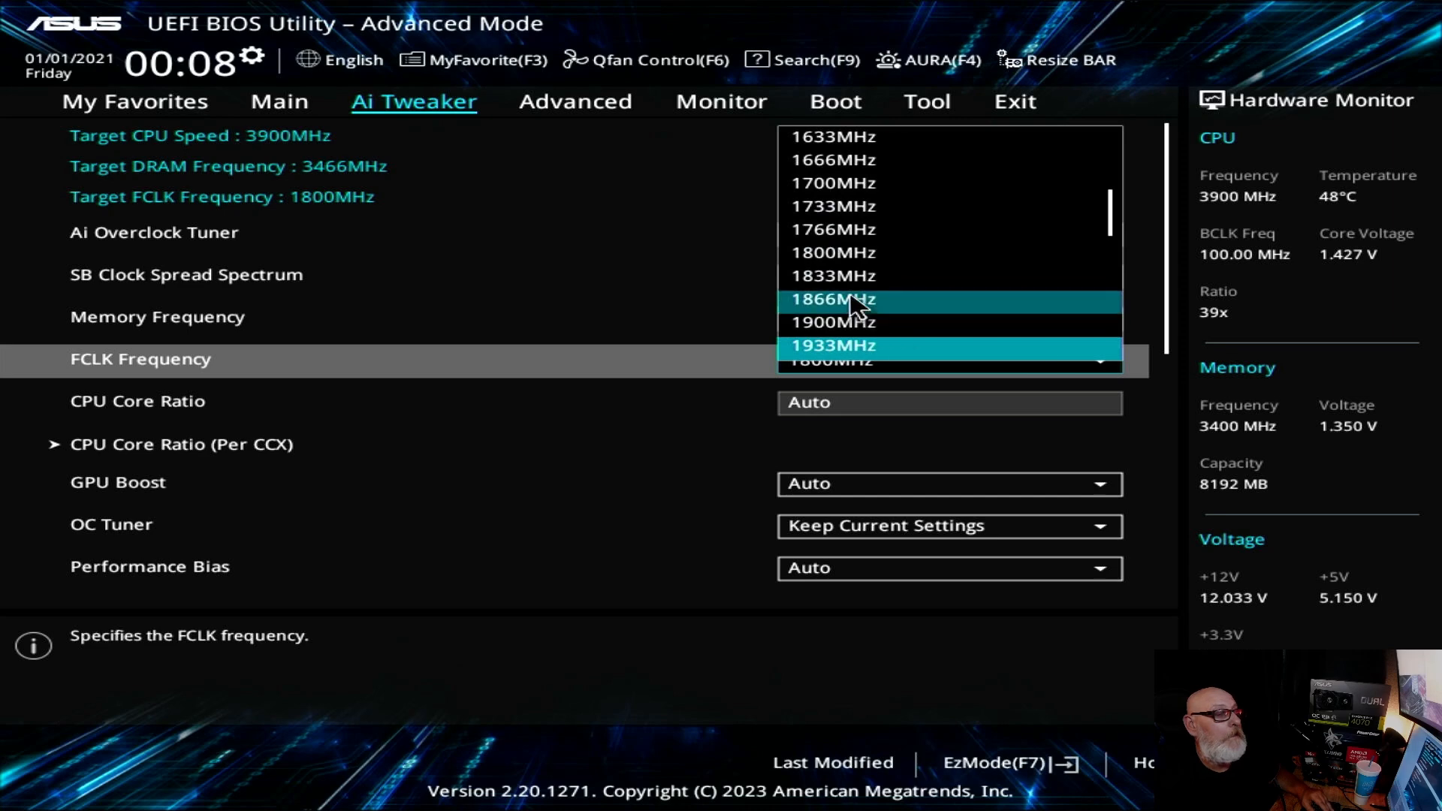
{"action": "left_click", "coordinate": [858, 208]}
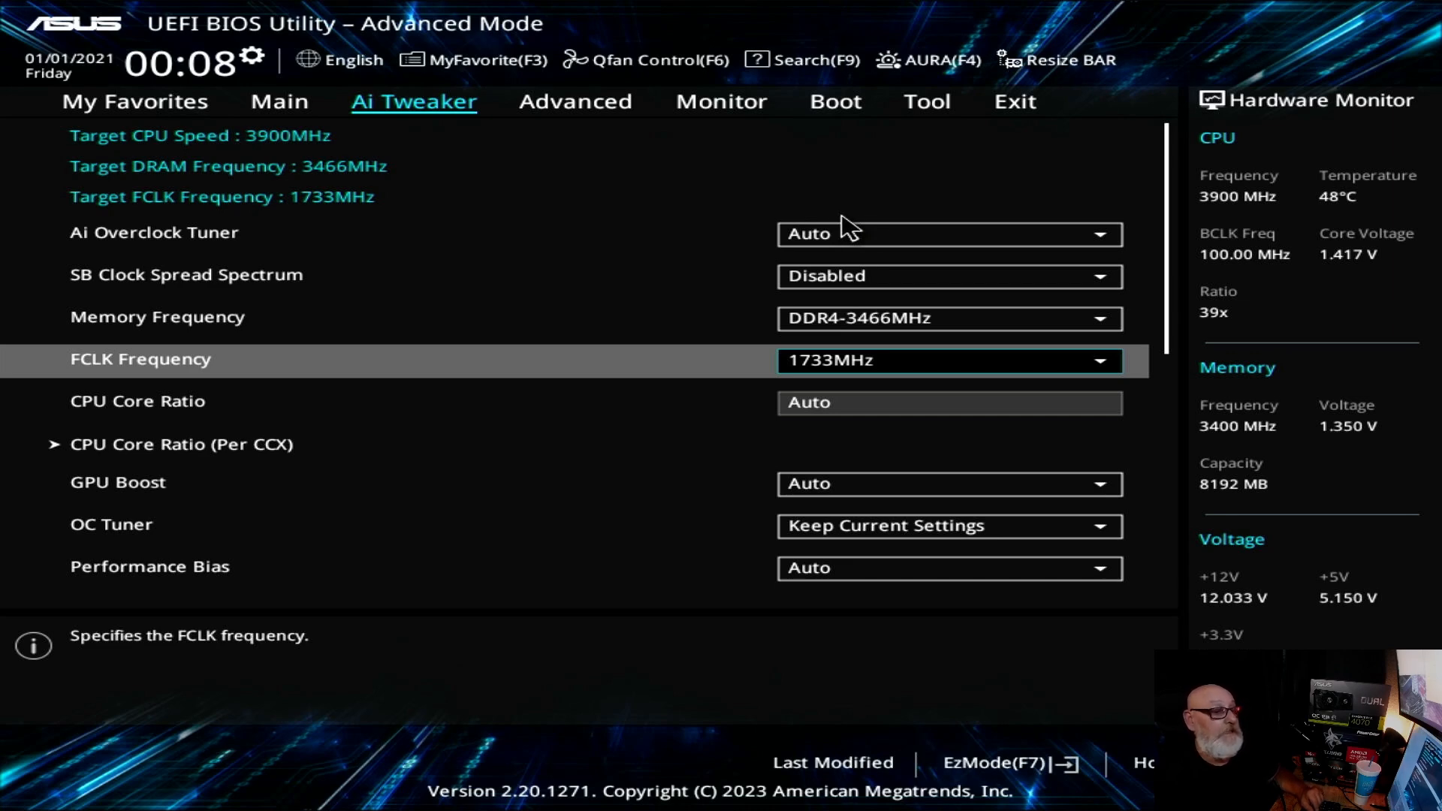
Step: Save the DDR4-3466MHz and 1733MHz FCLK settings, reset the system and re-enter the BIOS setup
{"action": "left_click", "coordinate": [1022, 102]}
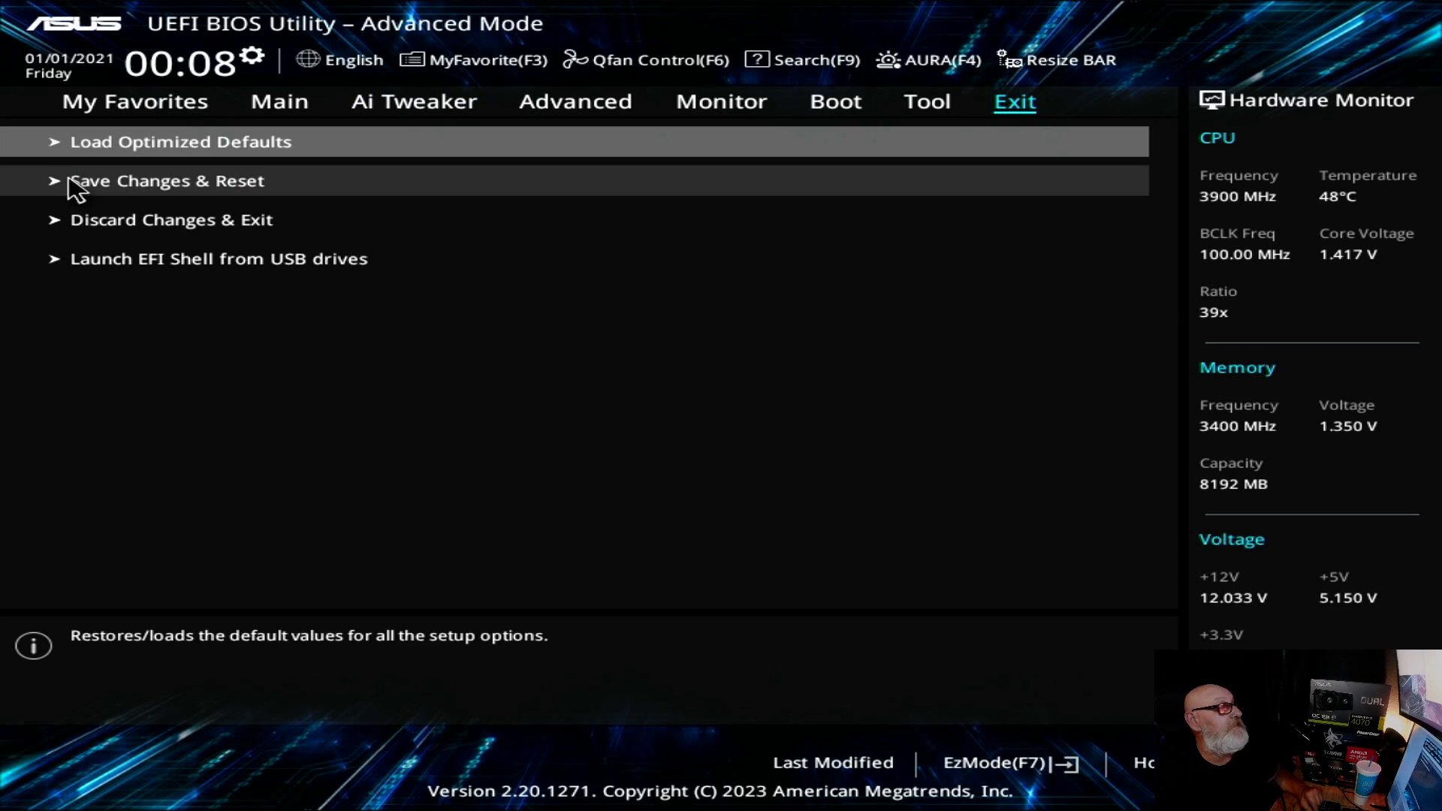
{"action": "left_click", "coordinate": [238, 193]}
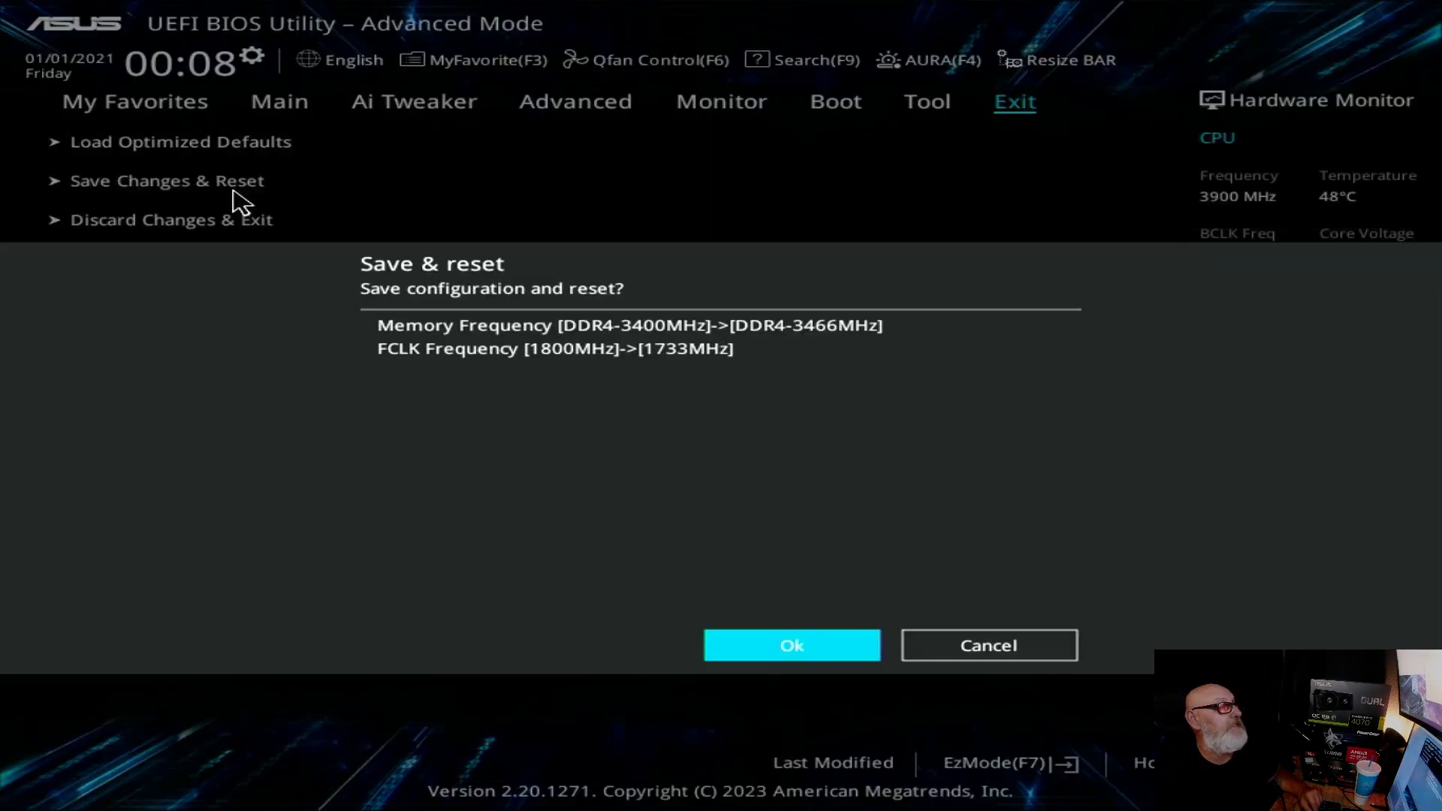
{"action": "left_click", "coordinate": [830, 651]}
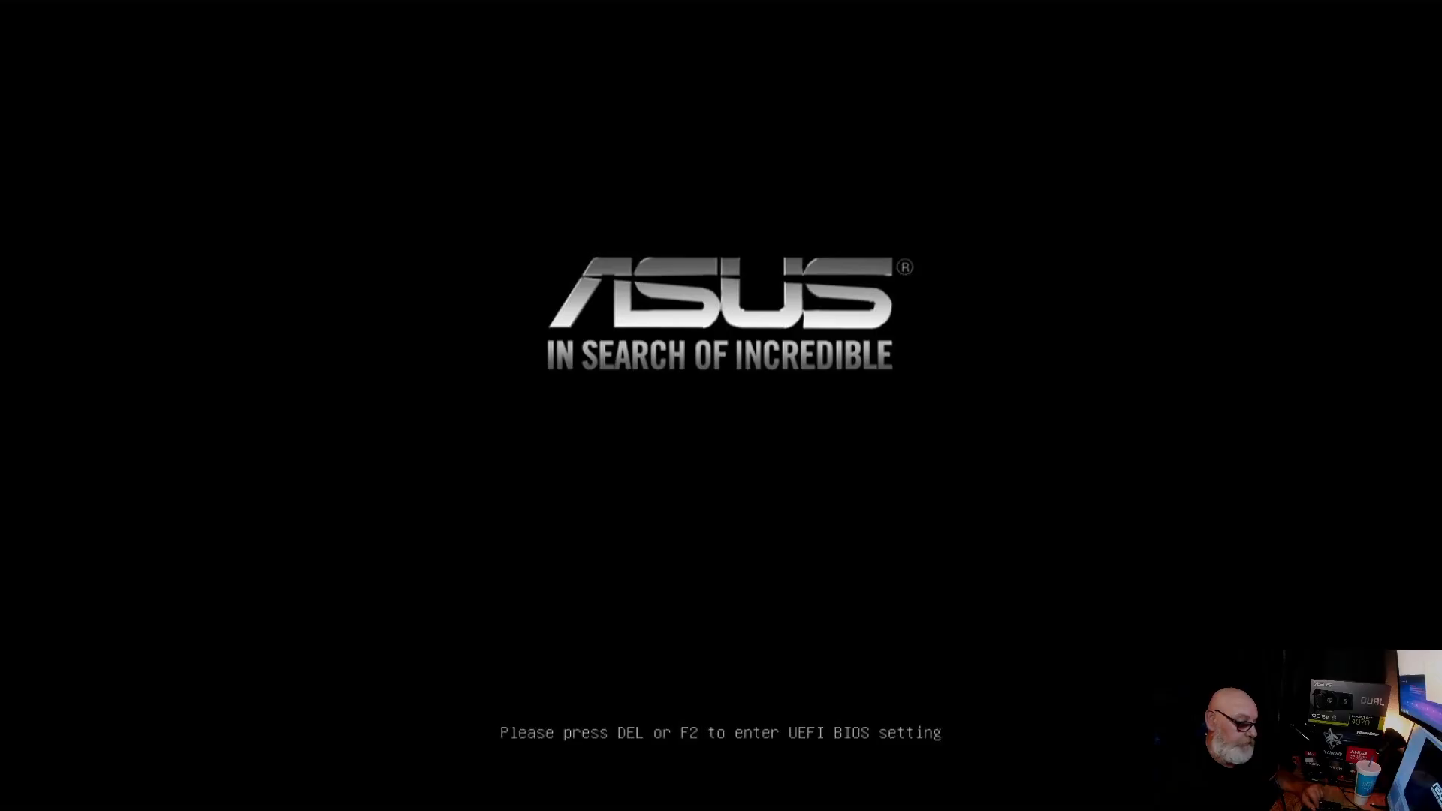
{"action": "key", "text": "Delete"}
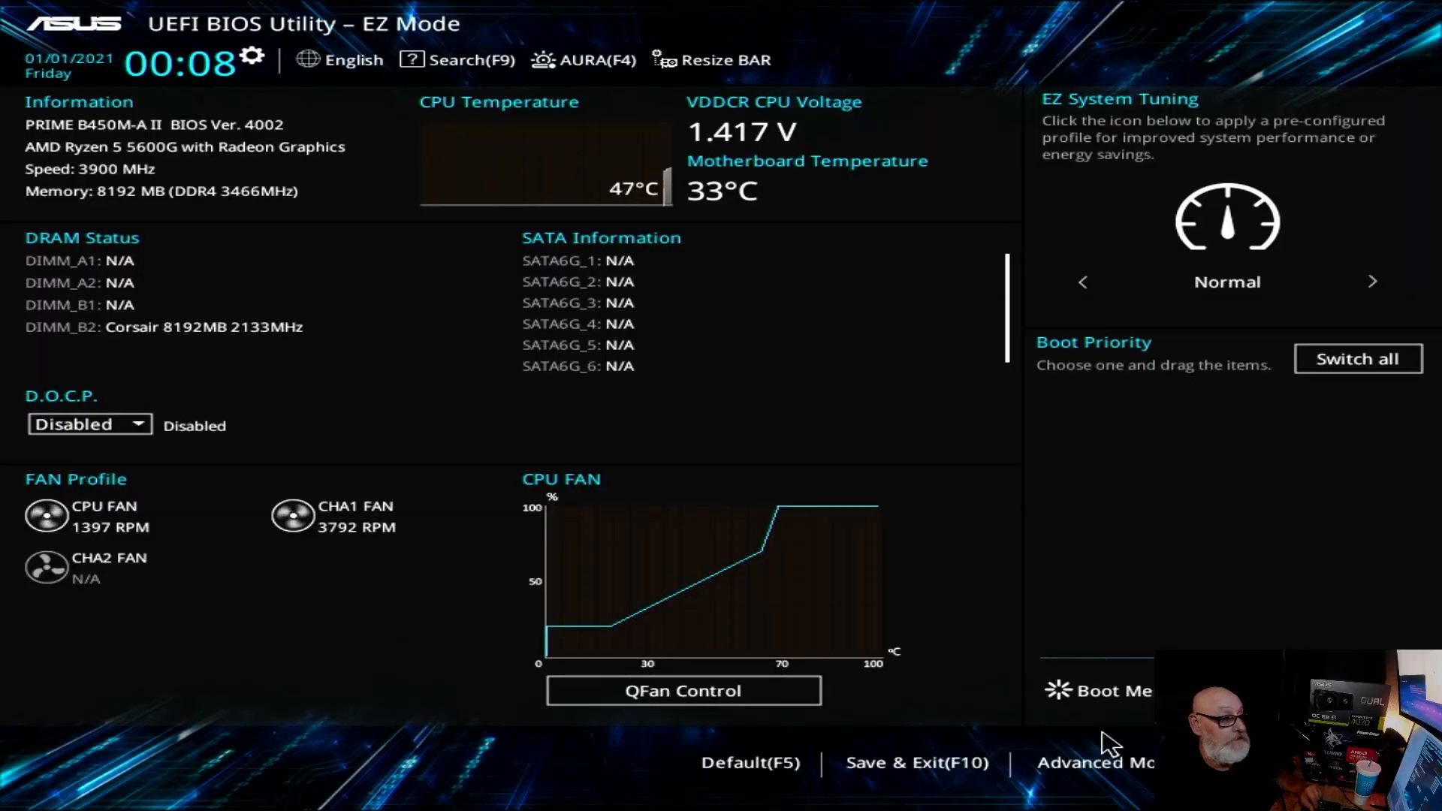
Step: Return to the Ai Tweaker settings in Advanced Mode and set Memory Frequency to DDR4-3533MHz
{"action": "left_click", "coordinate": [1118, 762]}
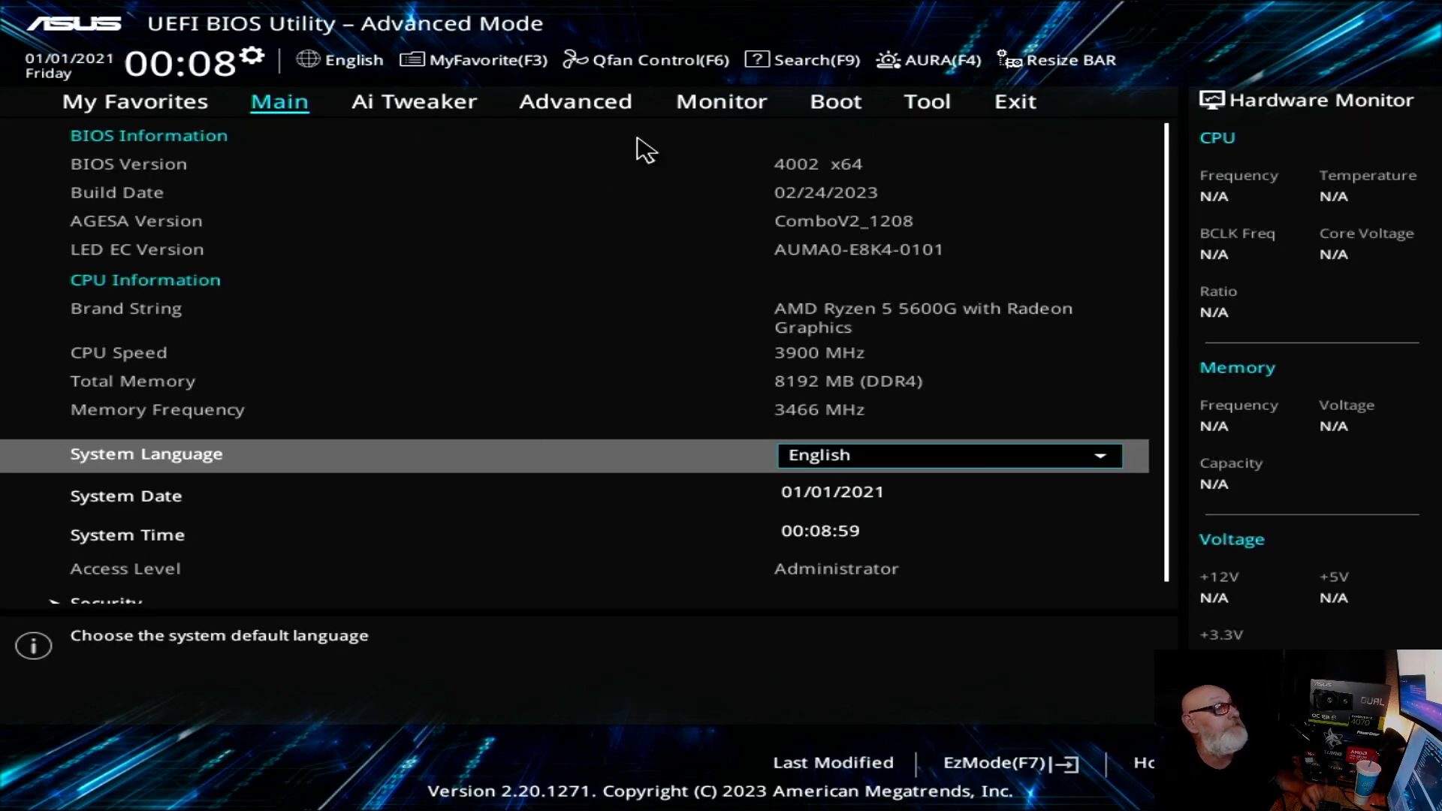
{"action": "left_click", "coordinate": [420, 113]}
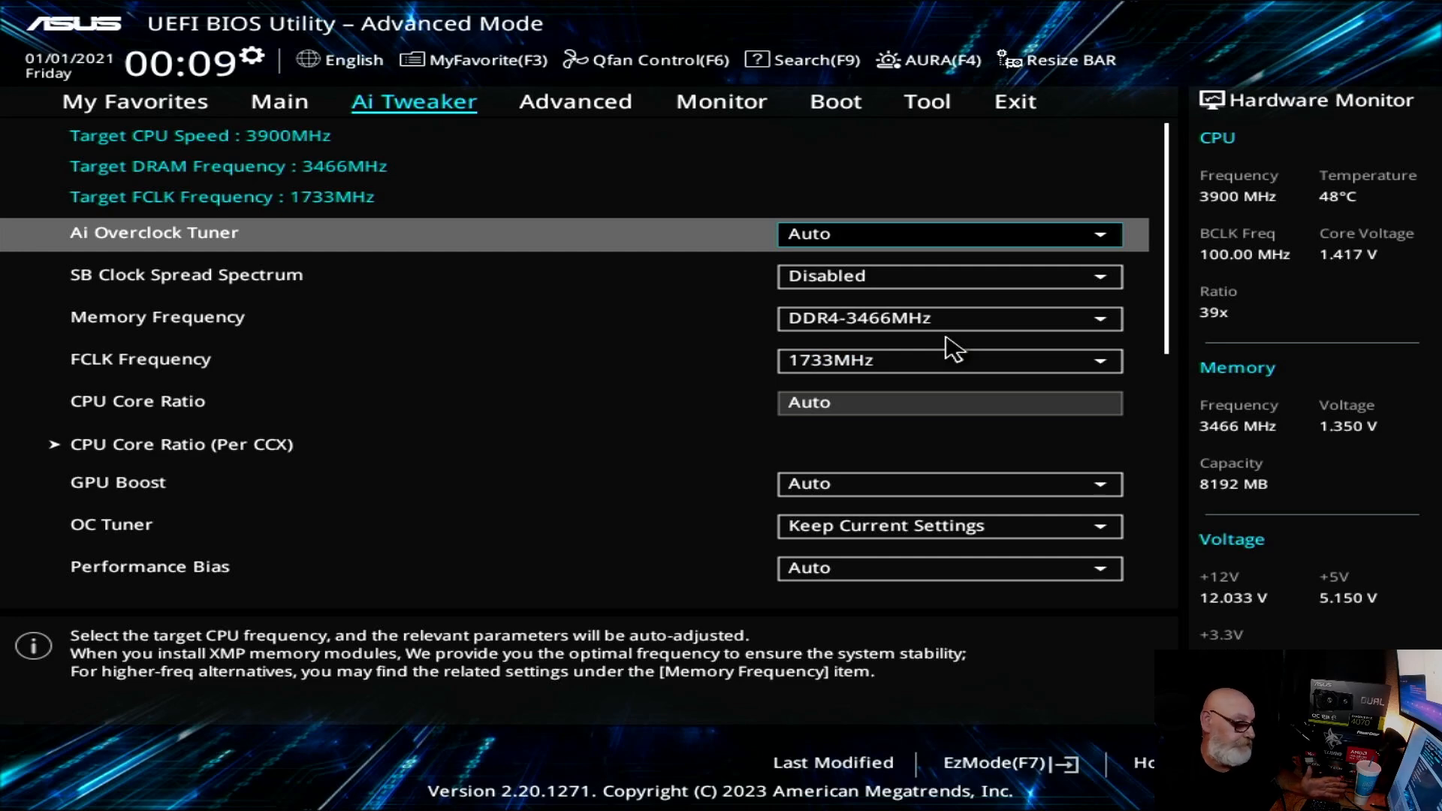
{"action": "left_click", "coordinate": [1104, 330]}
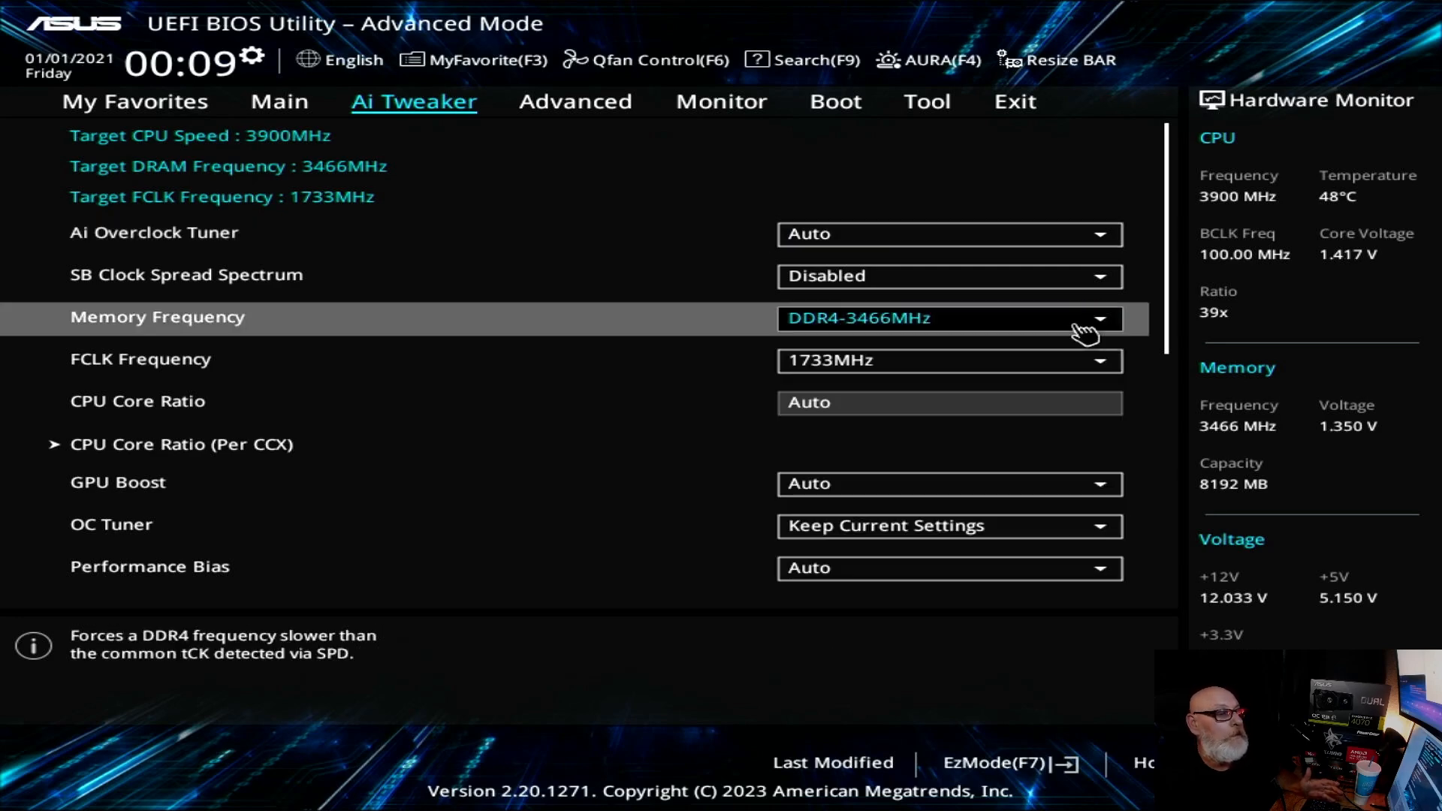
{"action": "left_click", "coordinate": [1112, 326]}
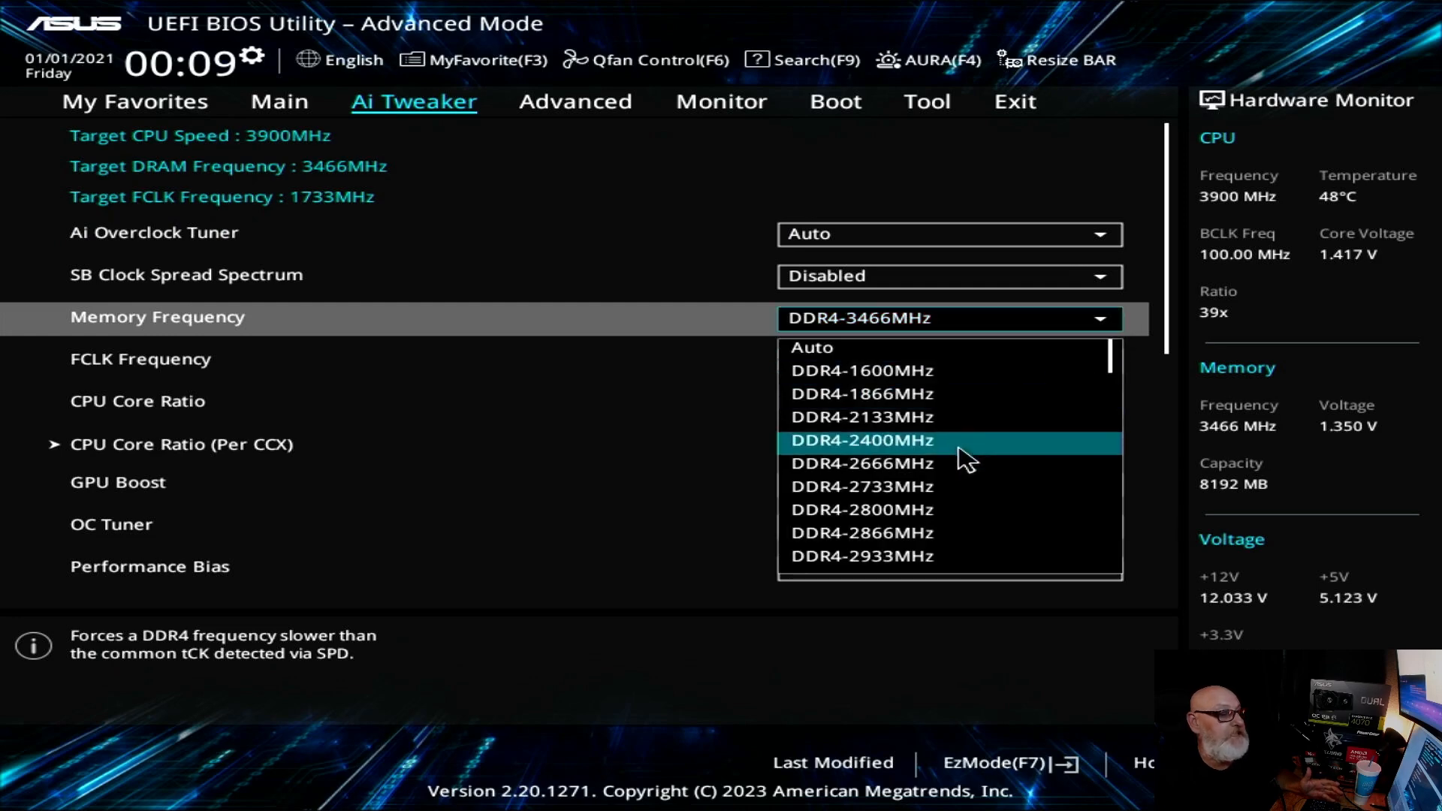
{"action": "scroll", "coordinate": [988, 466], "scroll_direction": "down", "scroll_amount": 5}
{"action": "scroll", "coordinate": [988, 466], "scroll_direction": "down", "scroll_amount": 1}
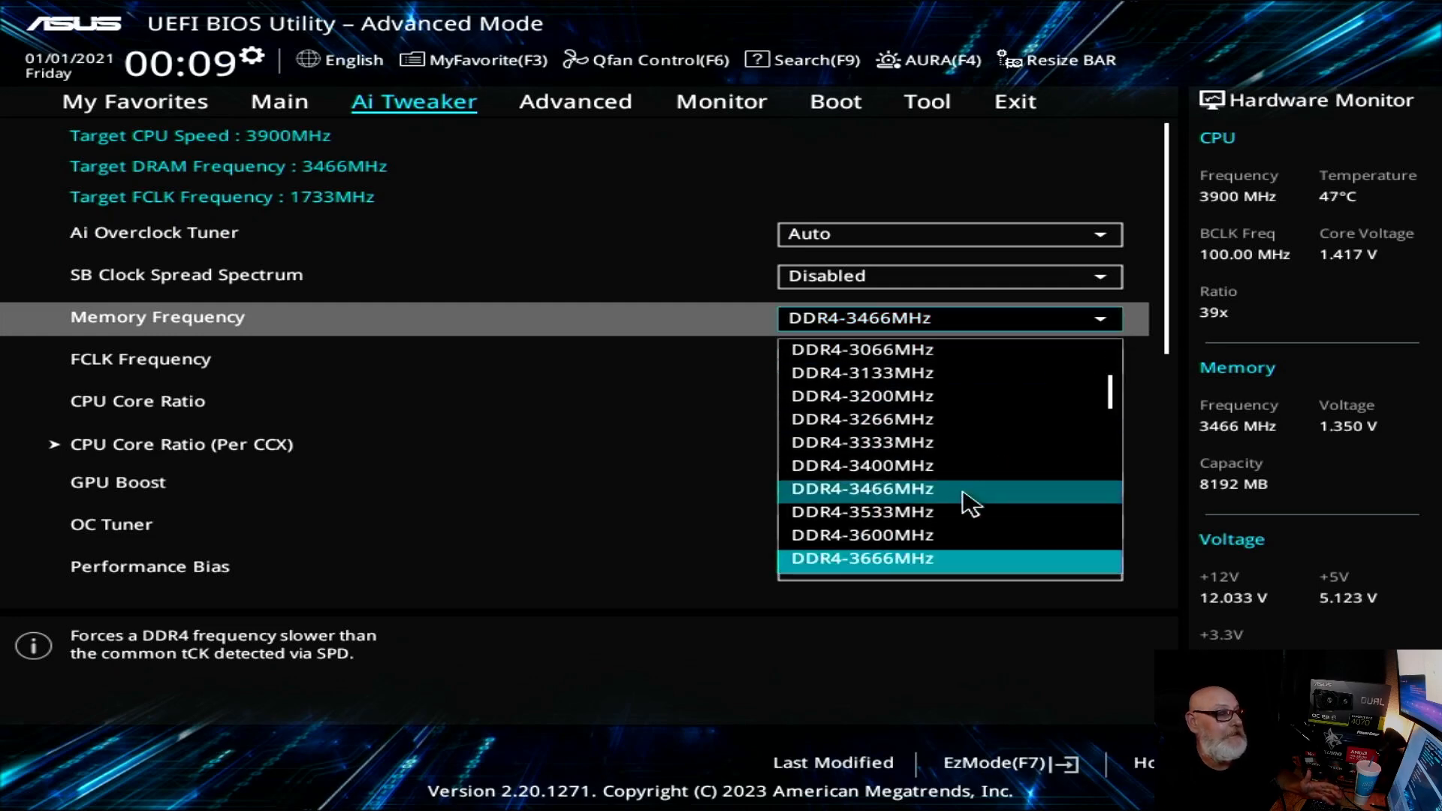
{"action": "left_click", "coordinate": [903, 514]}
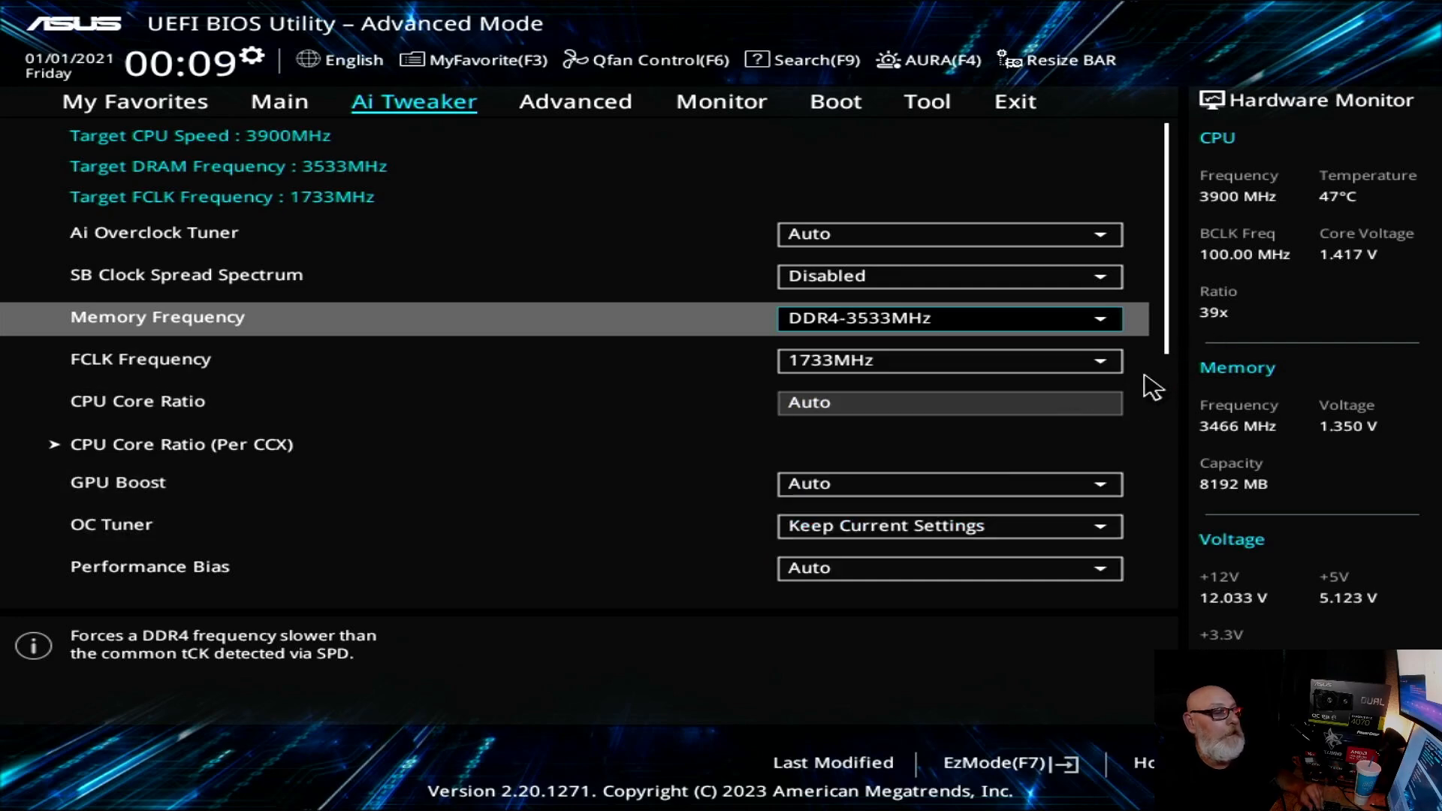
Step: Set FCLK Frequency to 1766MHz to match half of the DDR4-3533MHz memory frequency
{"action": "left_click", "coordinate": [1104, 368]}
{"action": "scroll", "coordinate": [972, 323], "scroll_direction": "down", "scroll_amount": 5}
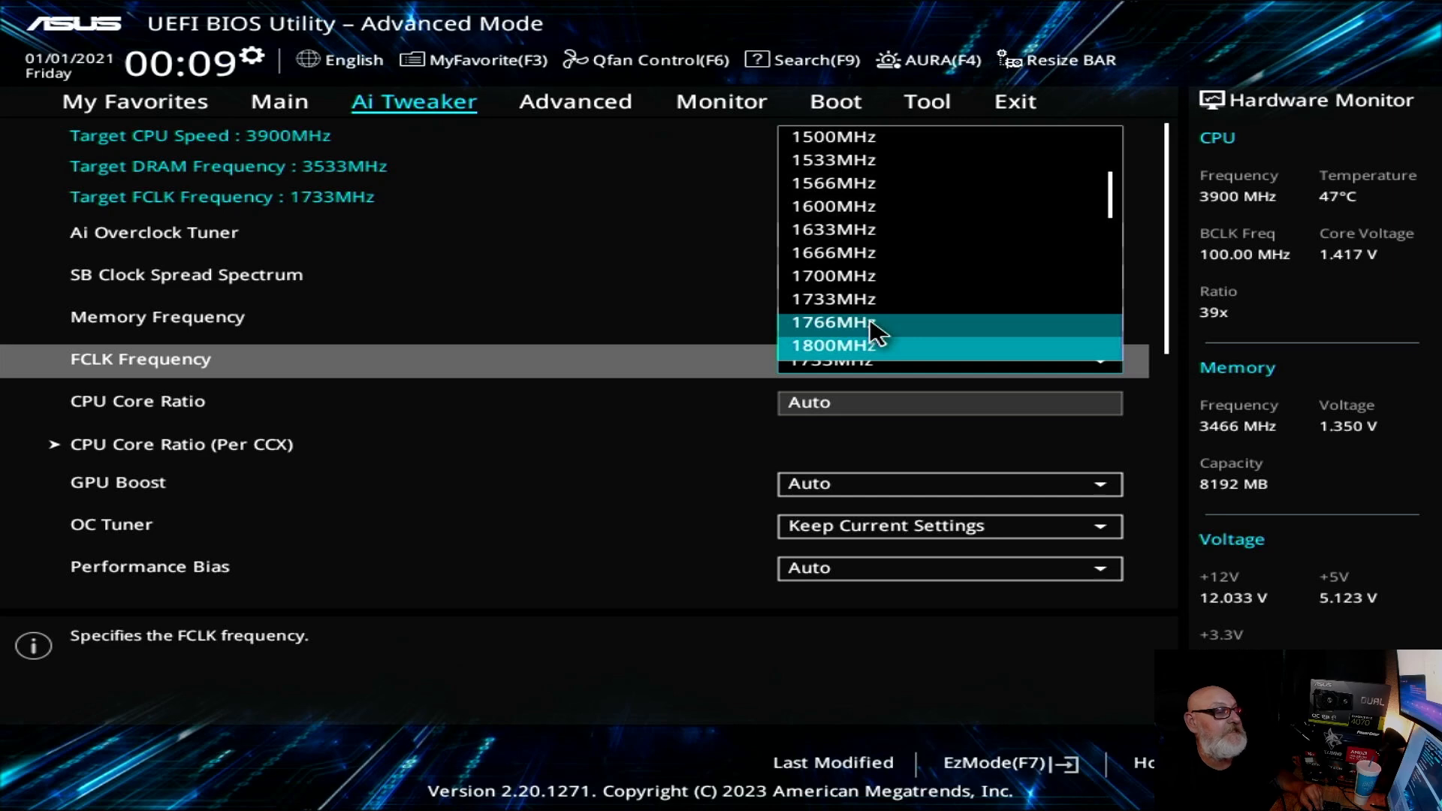
{"action": "left_click", "coordinate": [492, 253]}
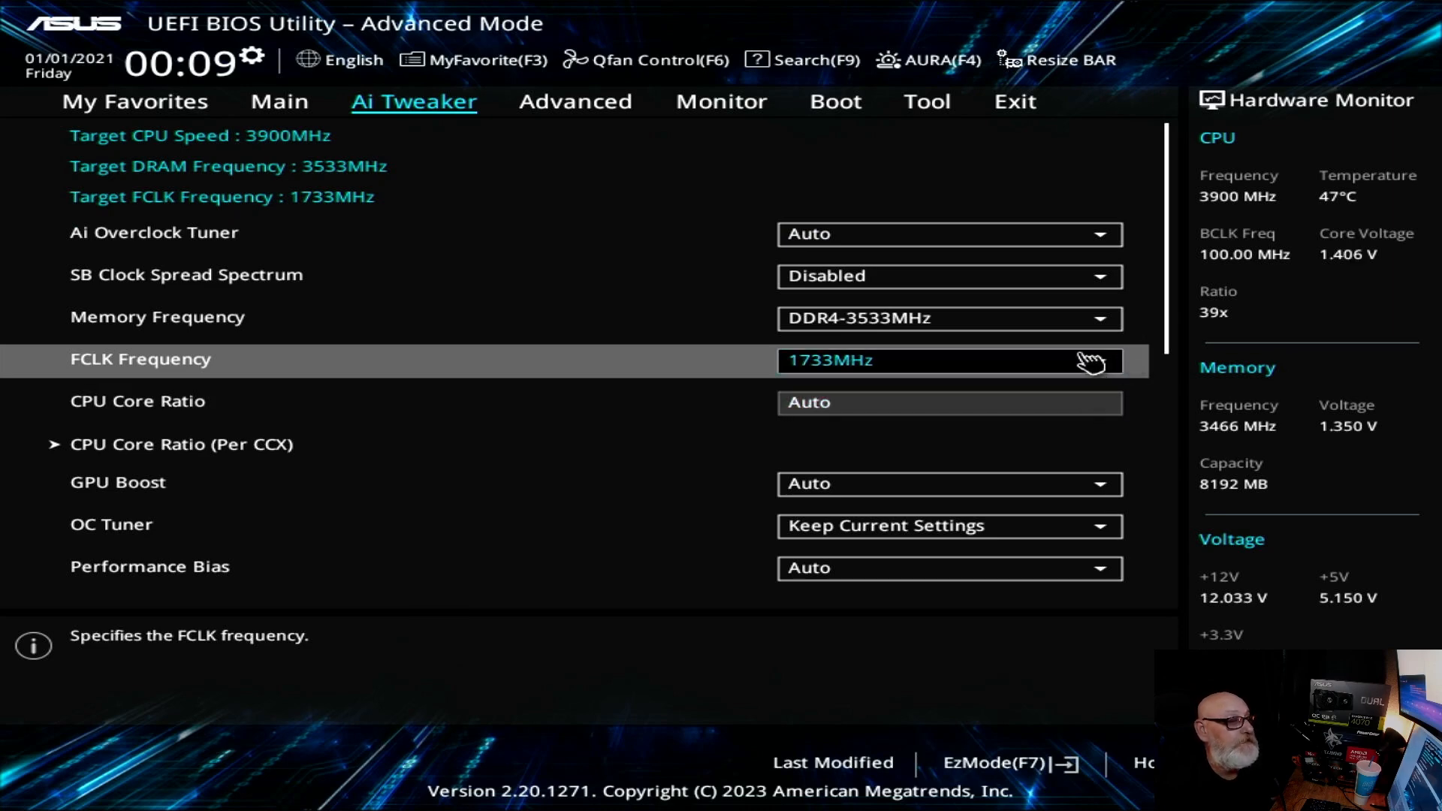
{"action": "left_click", "coordinate": [1110, 361]}
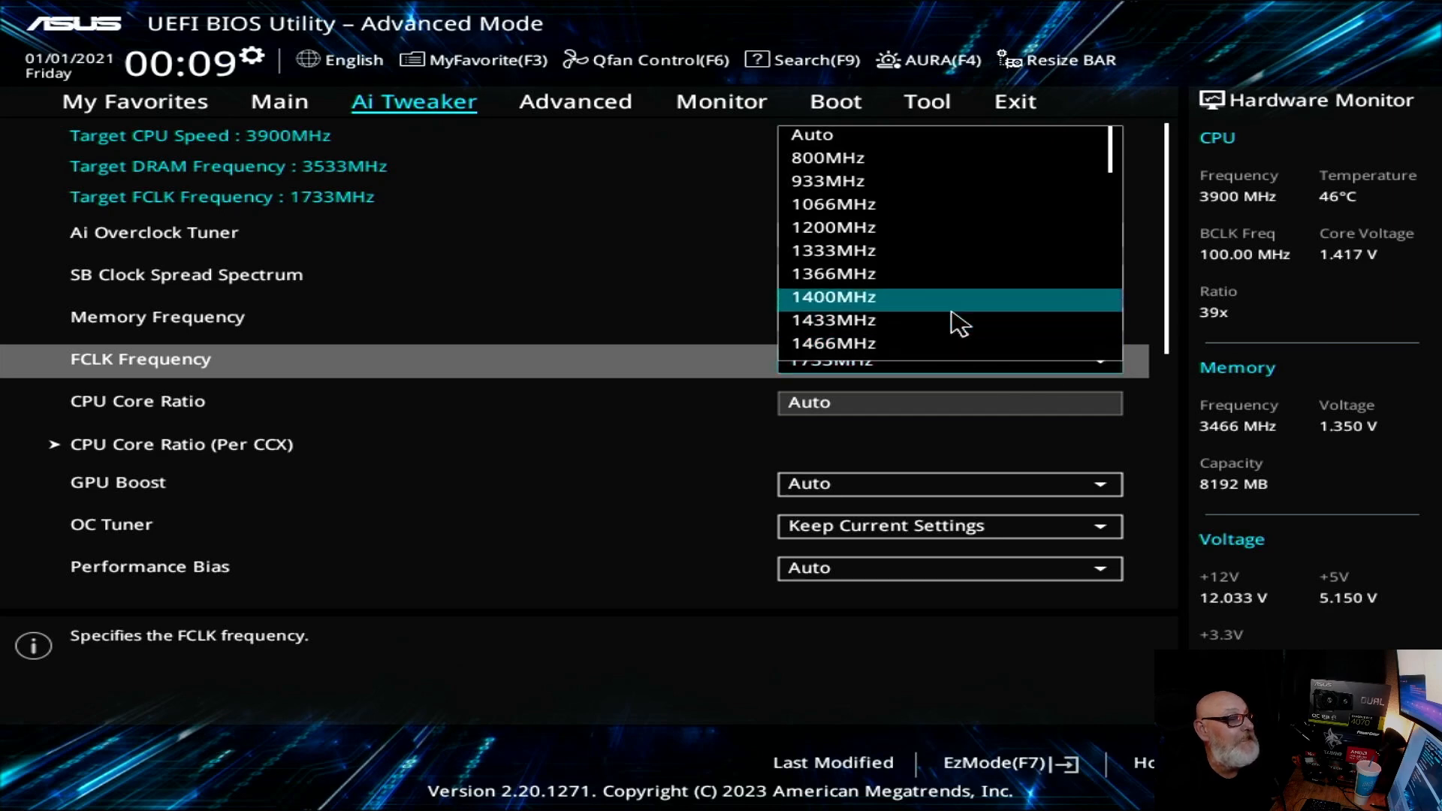
{"action": "scroll", "coordinate": [960, 325], "scroll_direction": "down", "scroll_amount": 5}
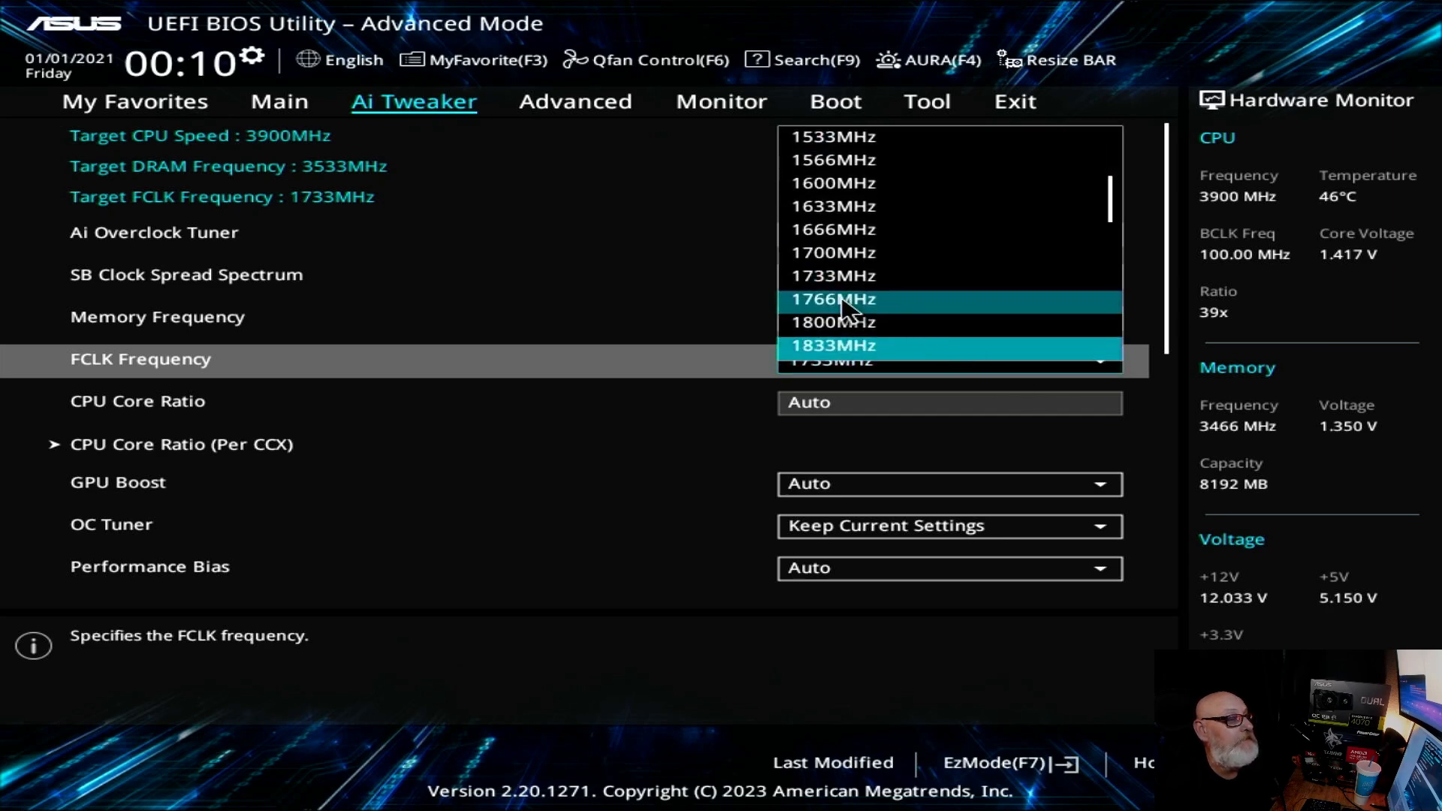
{"action": "left_click", "coordinate": [845, 301]}
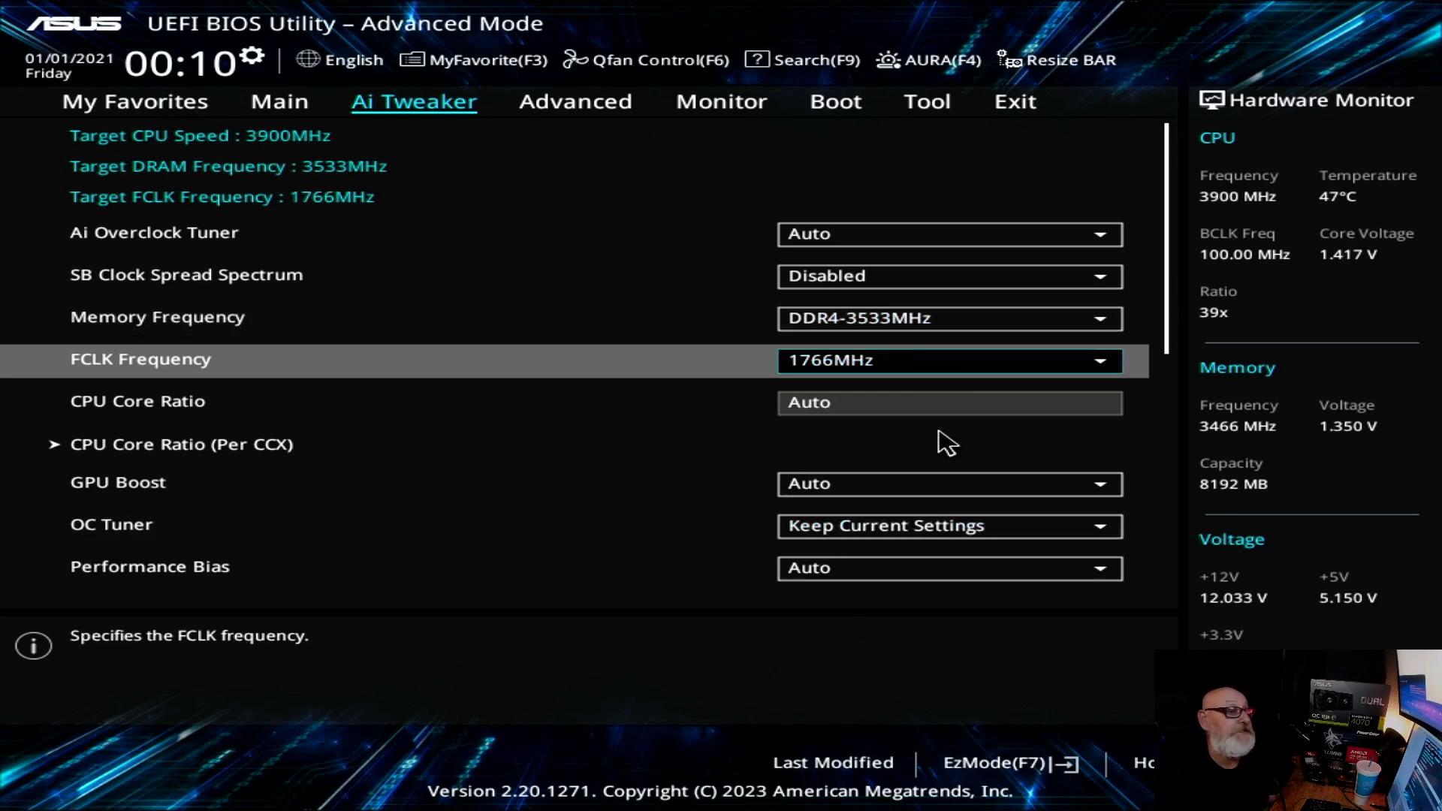
Step: Save the DDR4-3533MHz and 1766MHz FCLK settings, reset the system and re-enter the BIOS setup
{"action": "left_click", "coordinate": [1014, 106]}
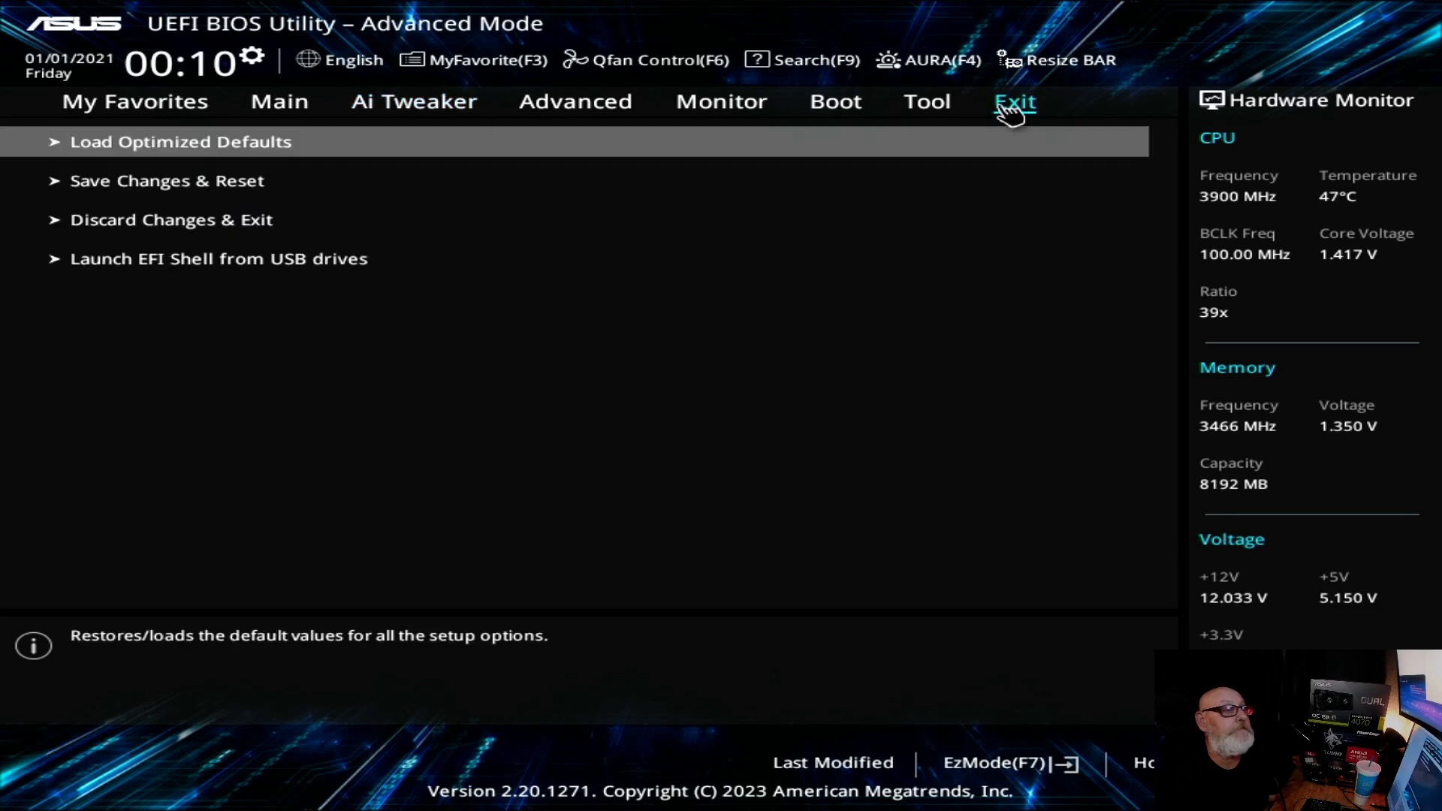
{"action": "left_click", "coordinate": [229, 185]}
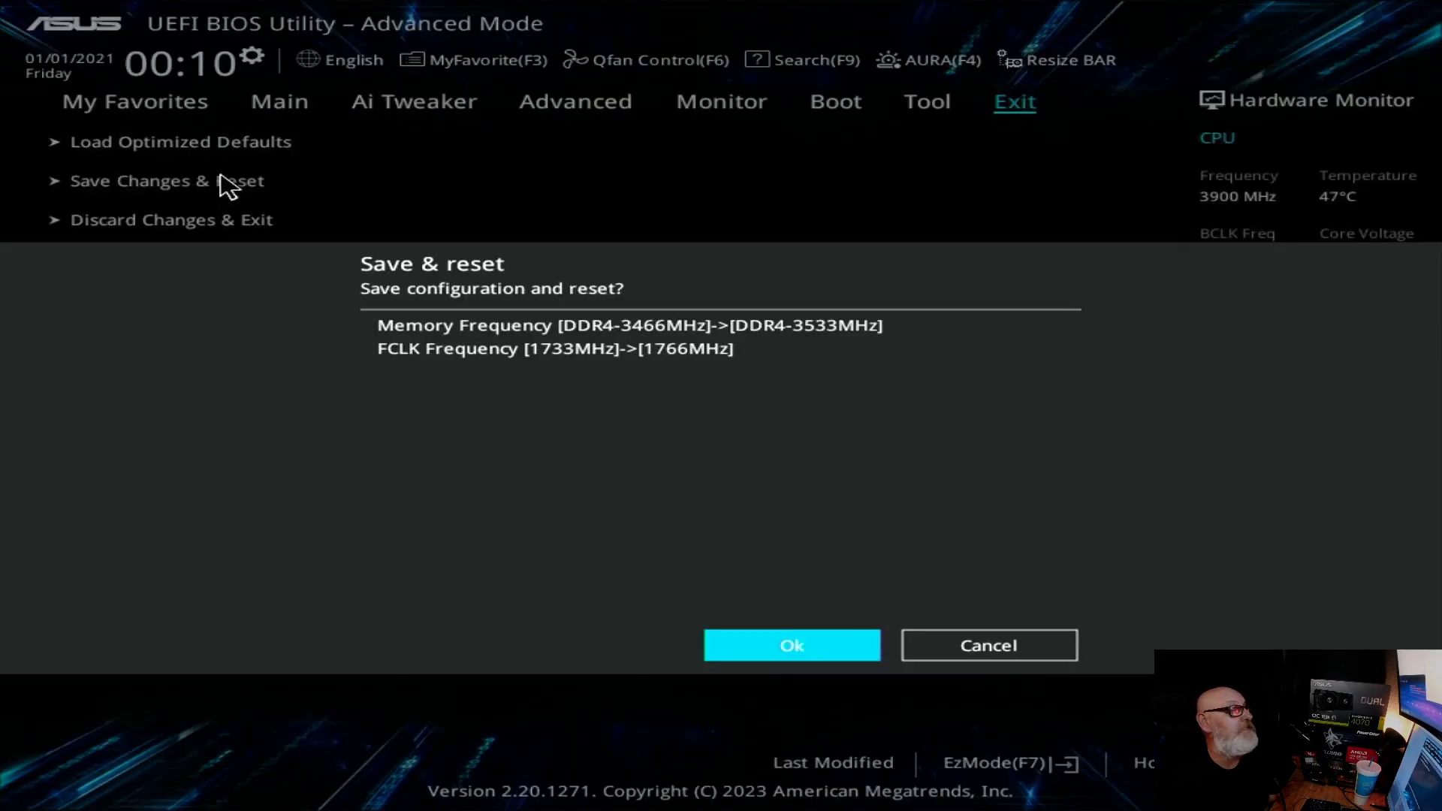
{"action": "left_click", "coordinate": [842, 659]}
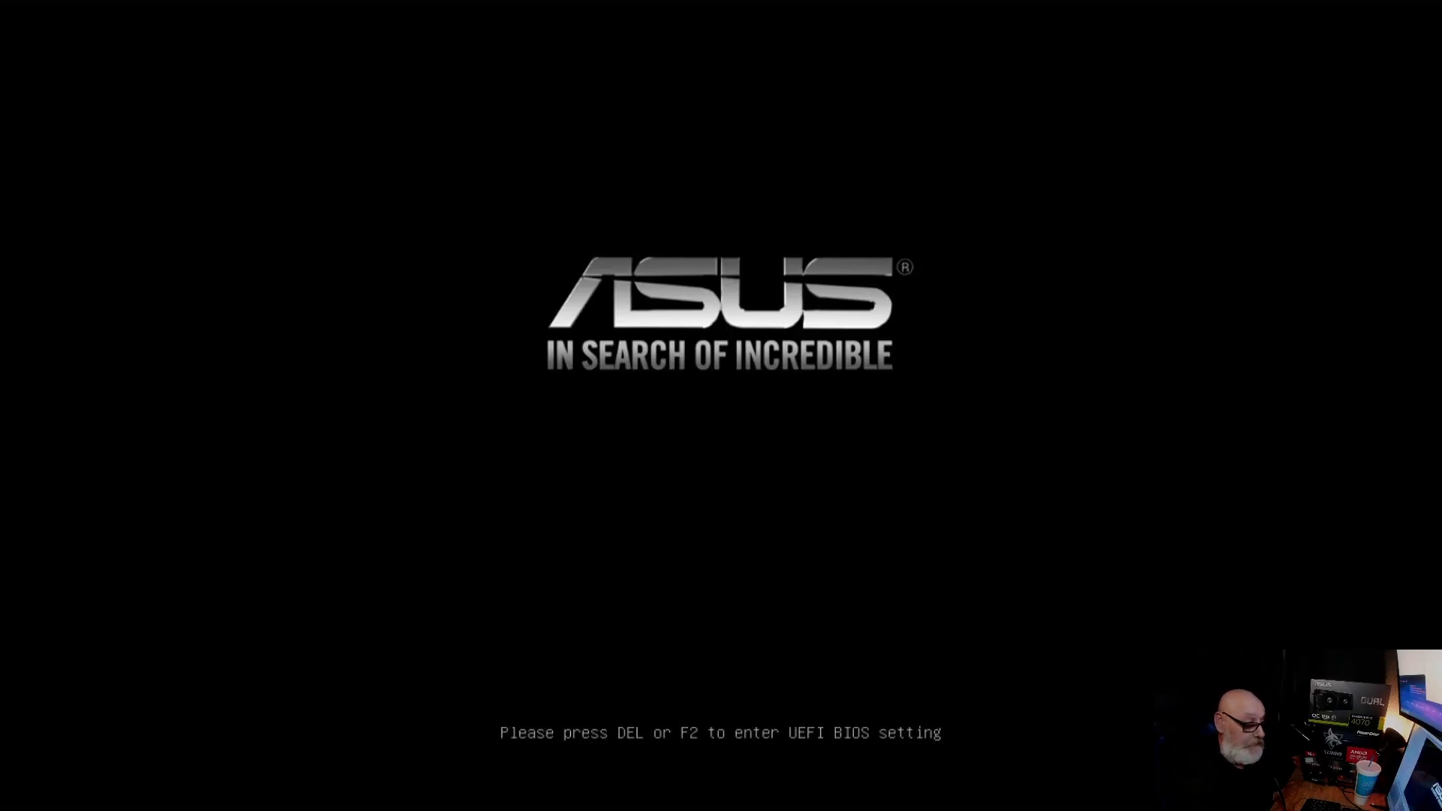
{"action": "key", "text": "Delete"}
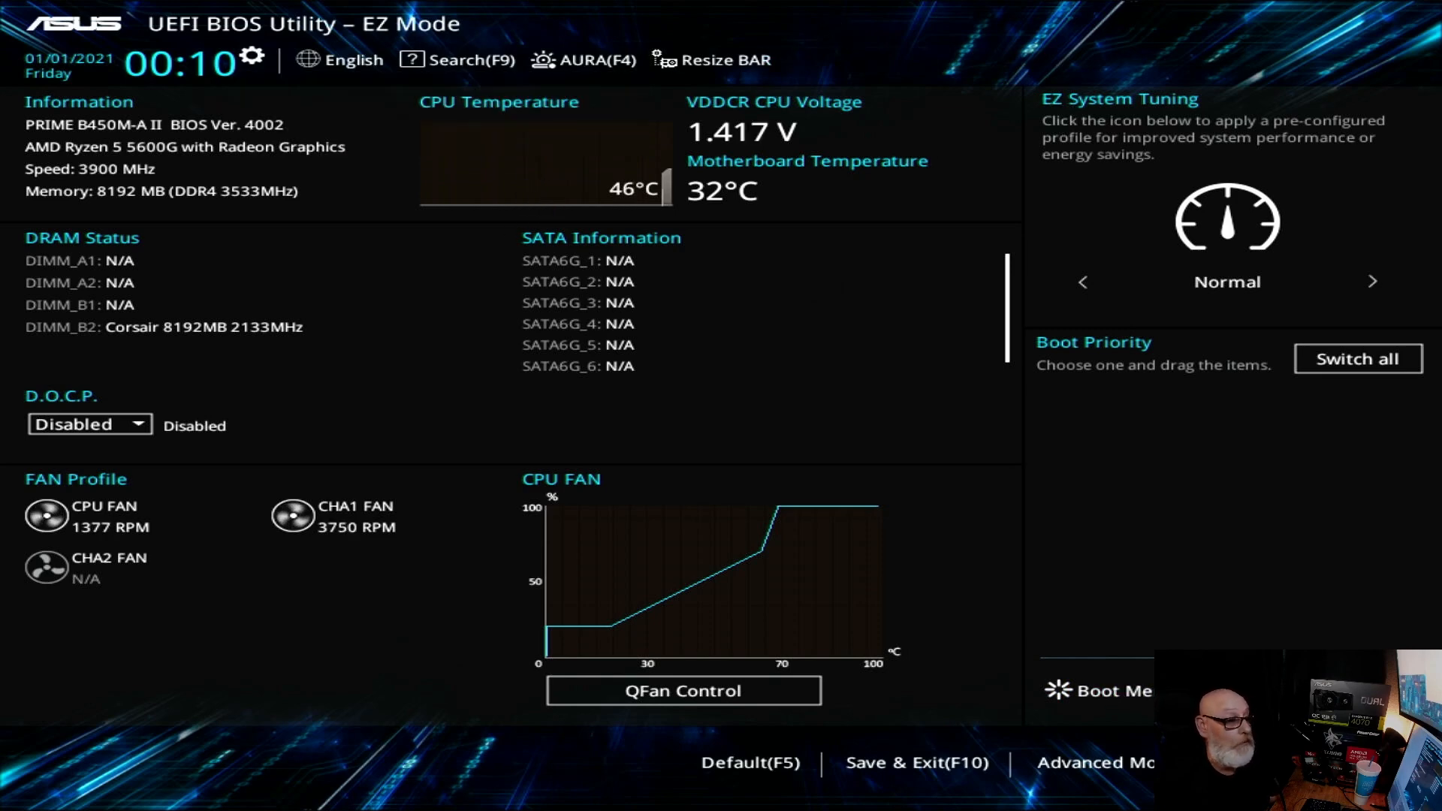
Step: Go back to the Ai Tweaker settings in Advanced Mode and set Memory Frequency to DDR4-3600MHz
{"action": "left_click", "coordinate": [1121, 764]}
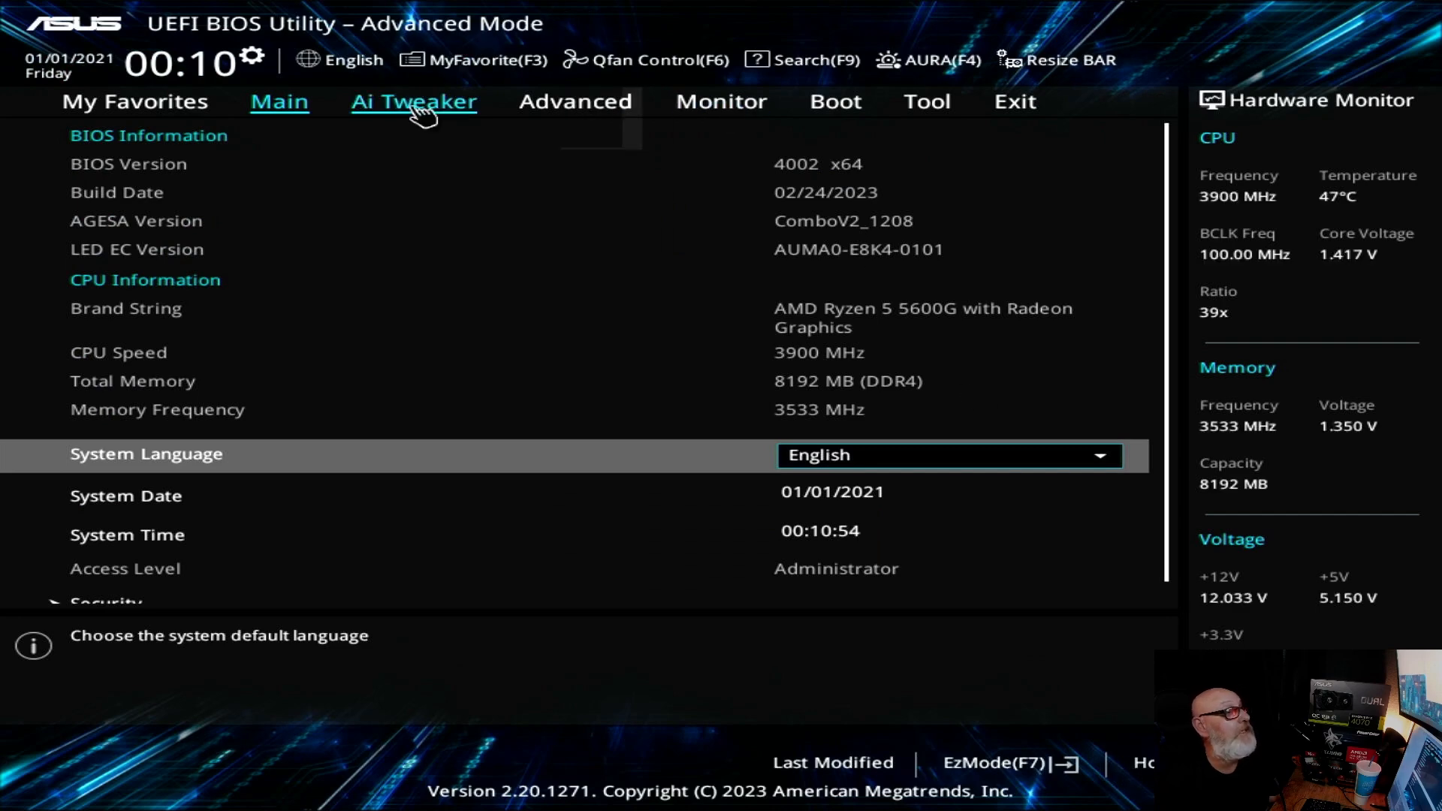
{"action": "left_click", "coordinate": [417, 109]}
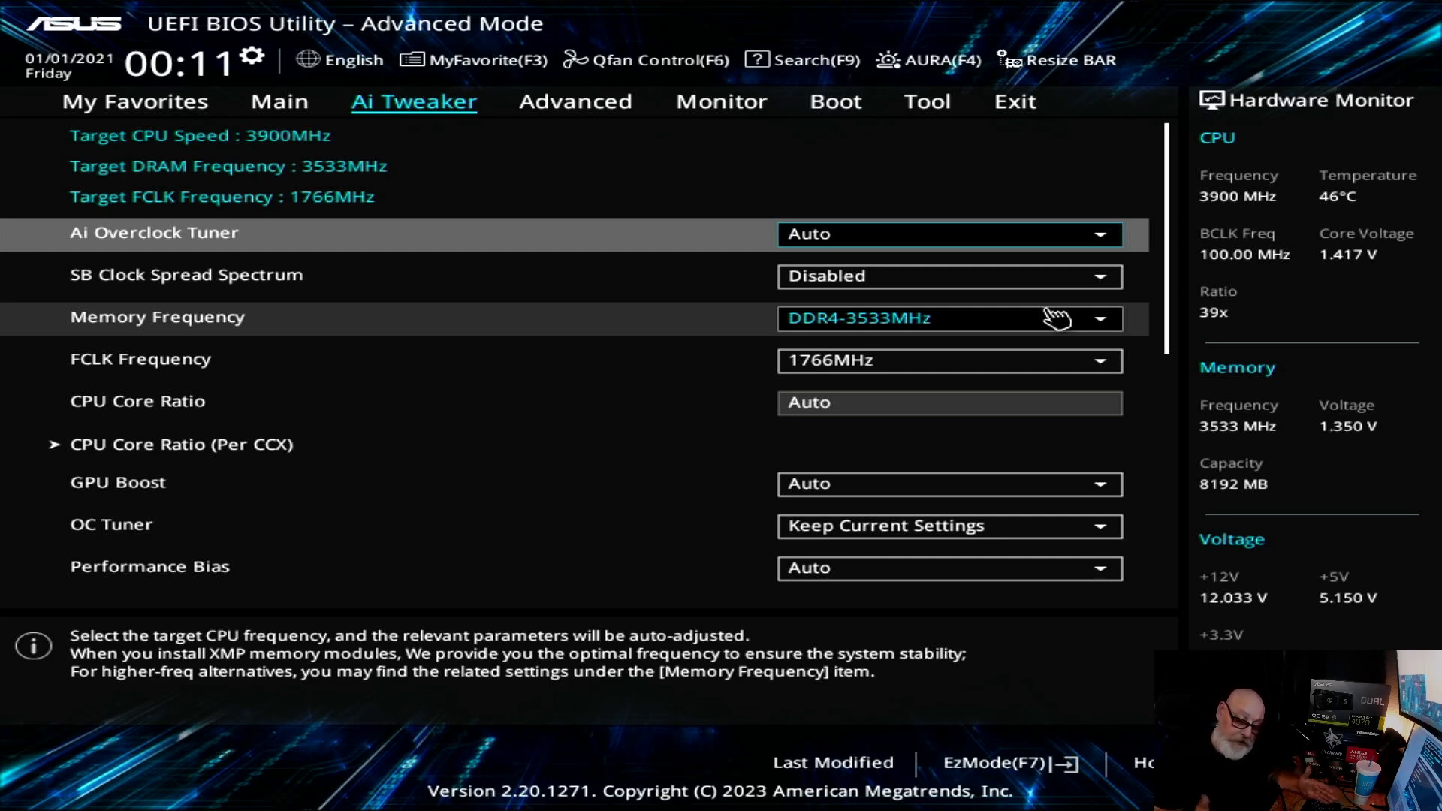
{"action": "left_click", "coordinate": [1115, 321]}
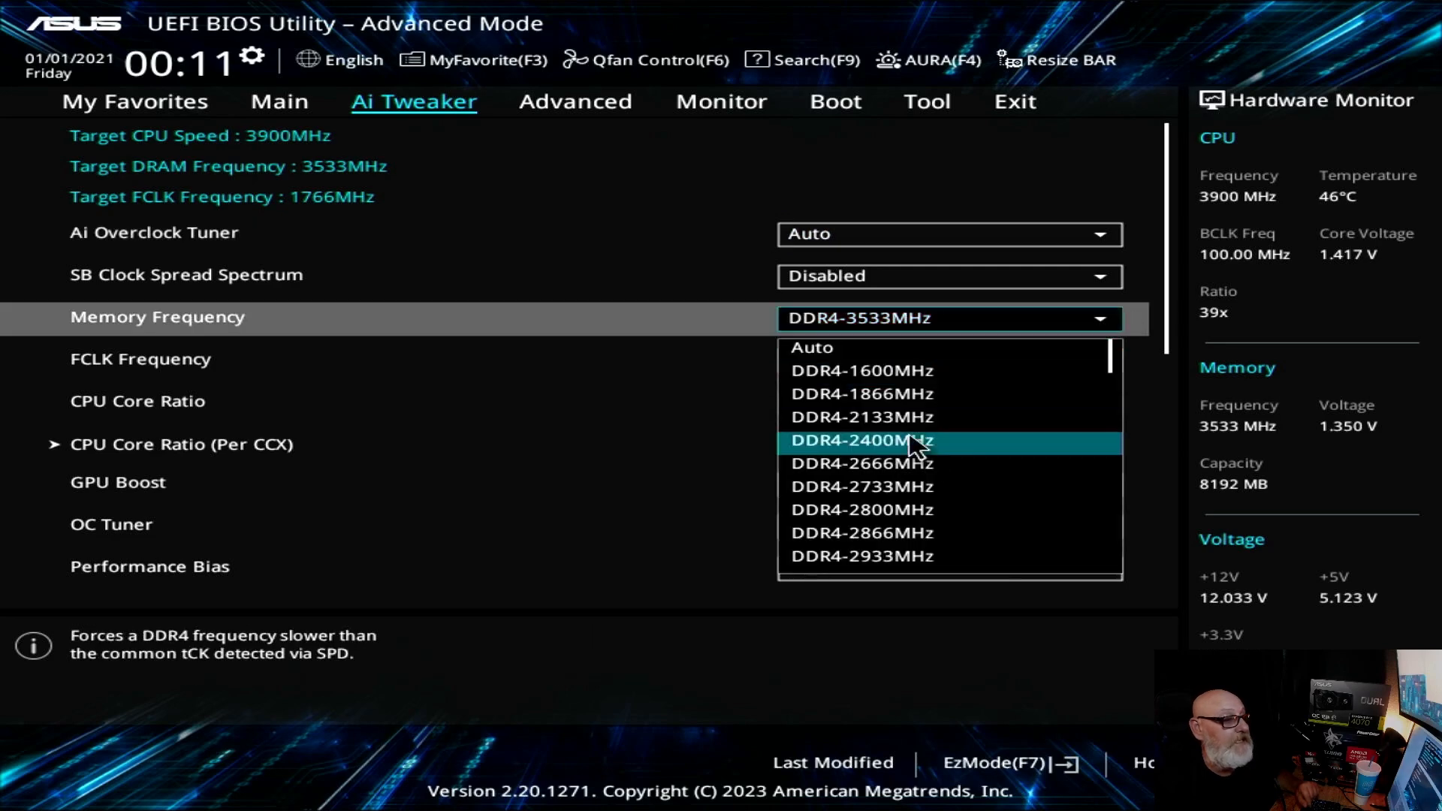
{"action": "scroll", "coordinate": [931, 462], "scroll_direction": "down", "scroll_amount": 15}
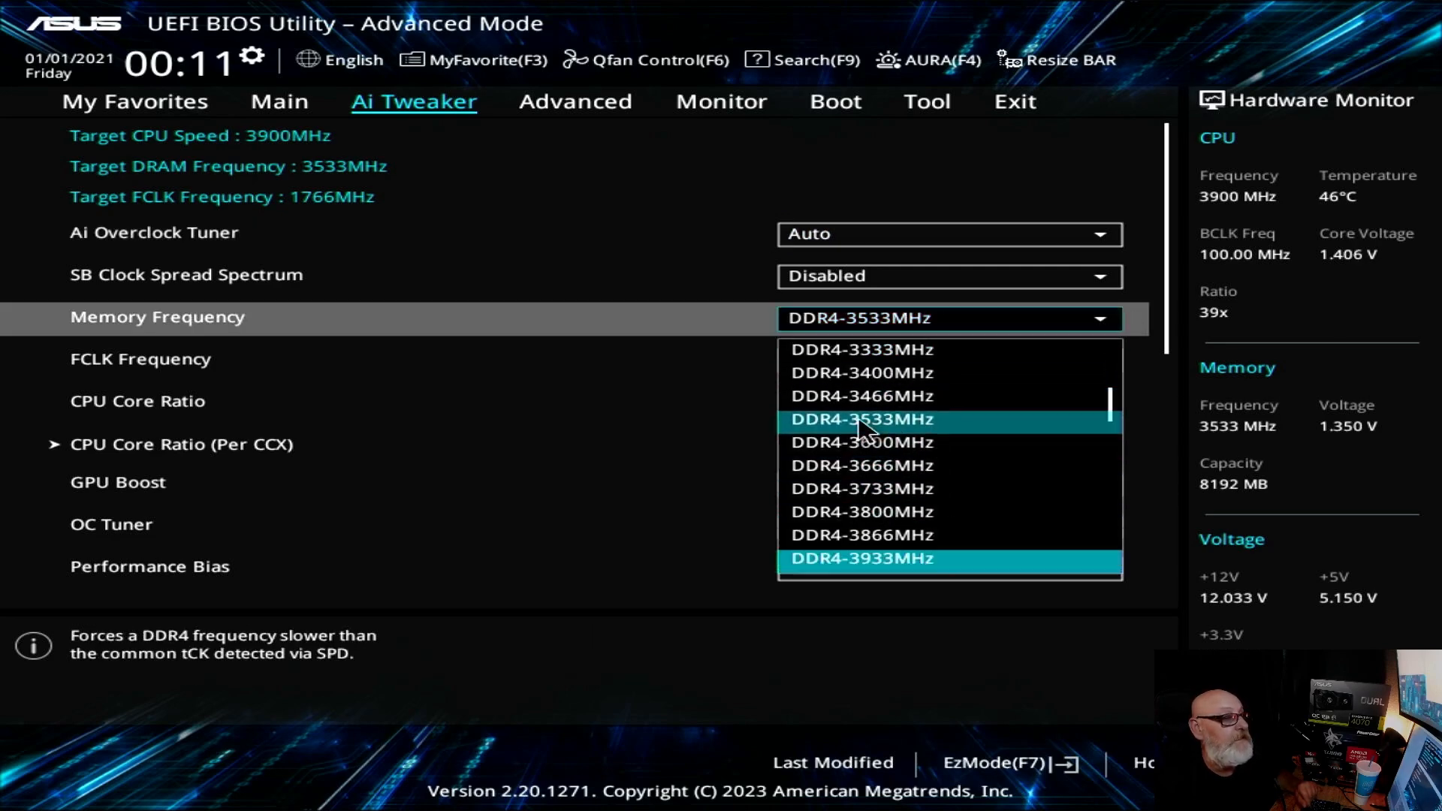
{"action": "left_click", "coordinate": [897, 444]}
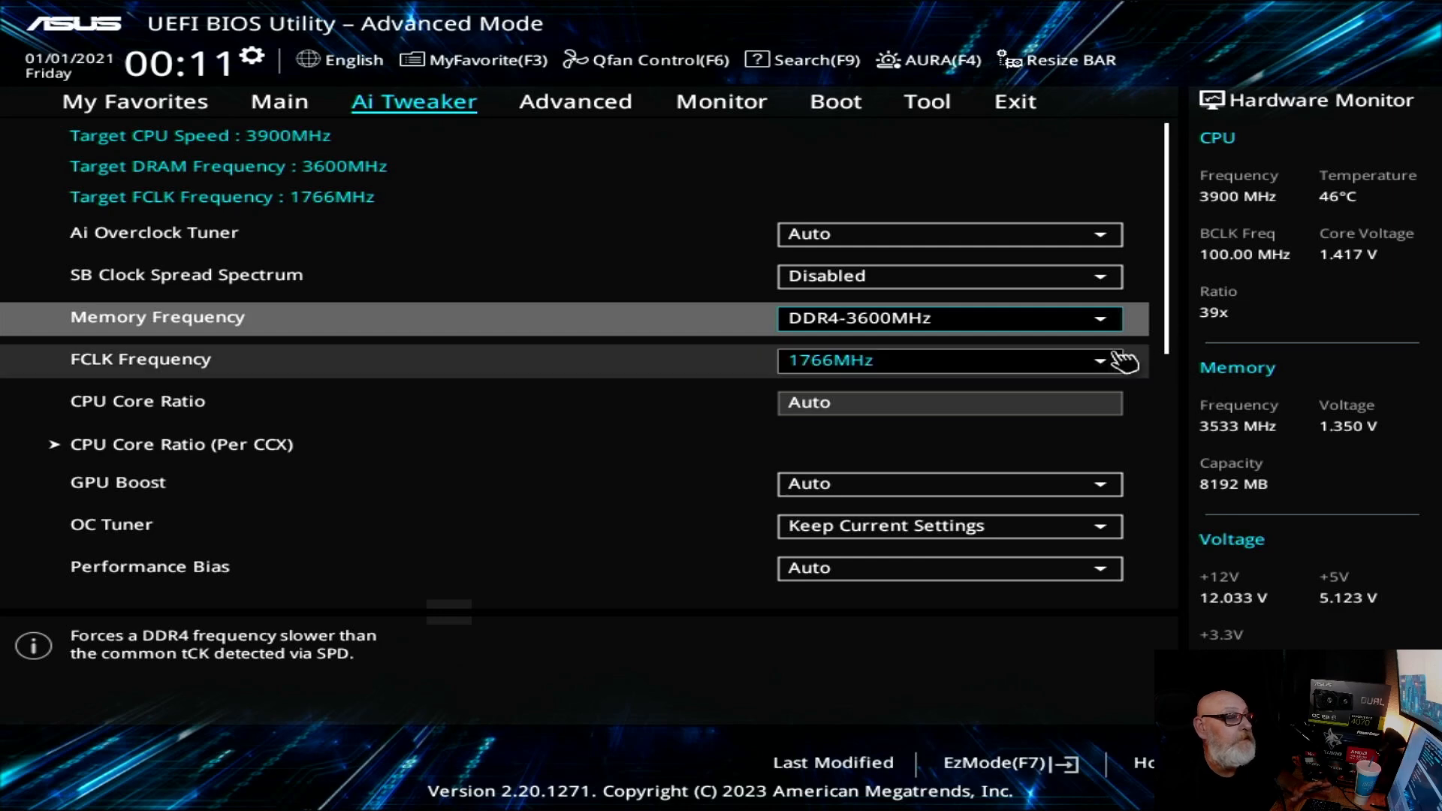
Step: Set FCLK Frequency to 1800MHz to match half of the DDR4-3600MHz memory frequency
{"action": "left_click", "coordinate": [1101, 368]}
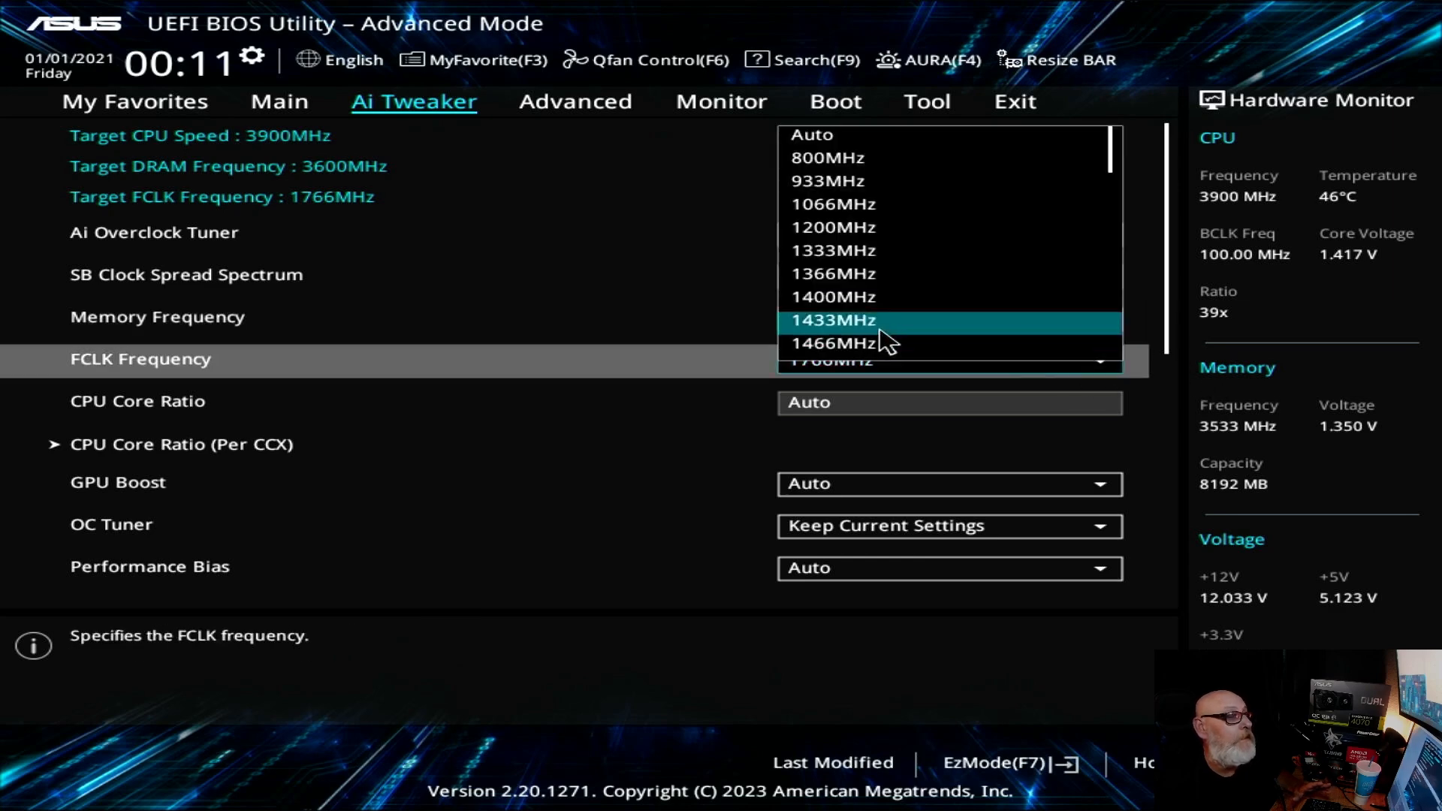
{"action": "scroll", "coordinate": [889, 342], "scroll_direction": "down", "scroll_amount": 4}
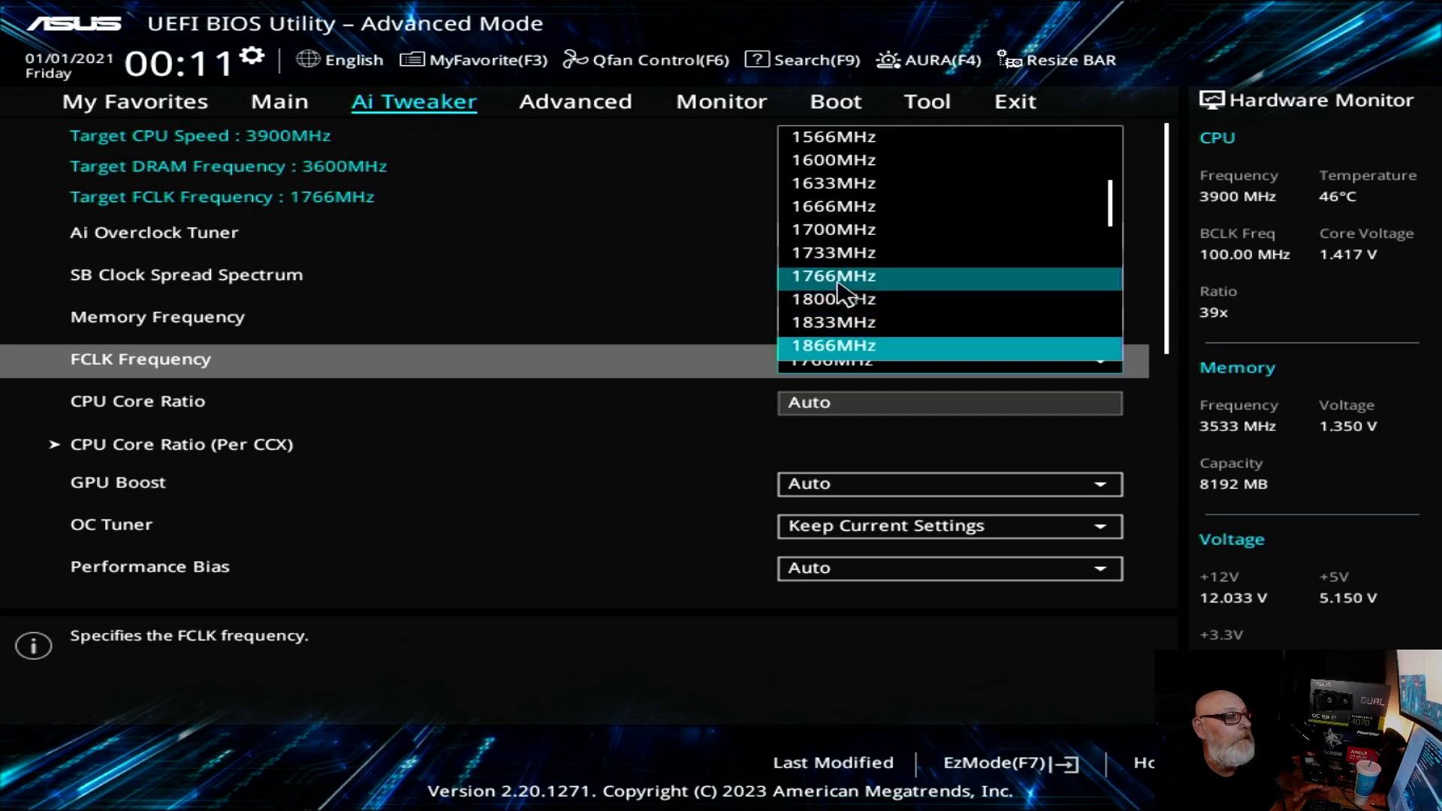
{"action": "left_click", "coordinate": [877, 303]}
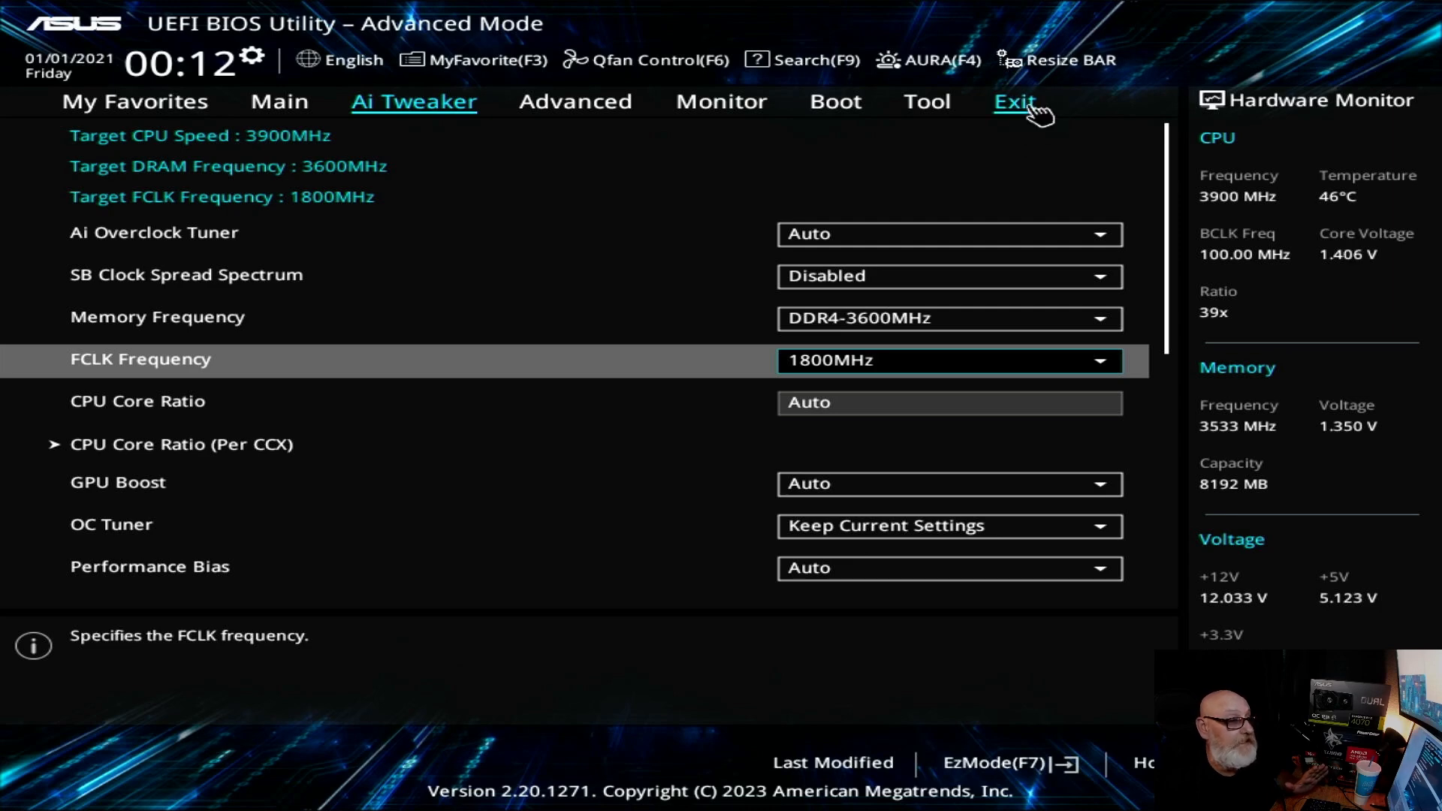
Step: Save the DDR4-3600MHz memory and 1800MHz FCLK settings and reset the system back into the BIOS setup
{"action": "left_click", "coordinate": [1018, 109]}
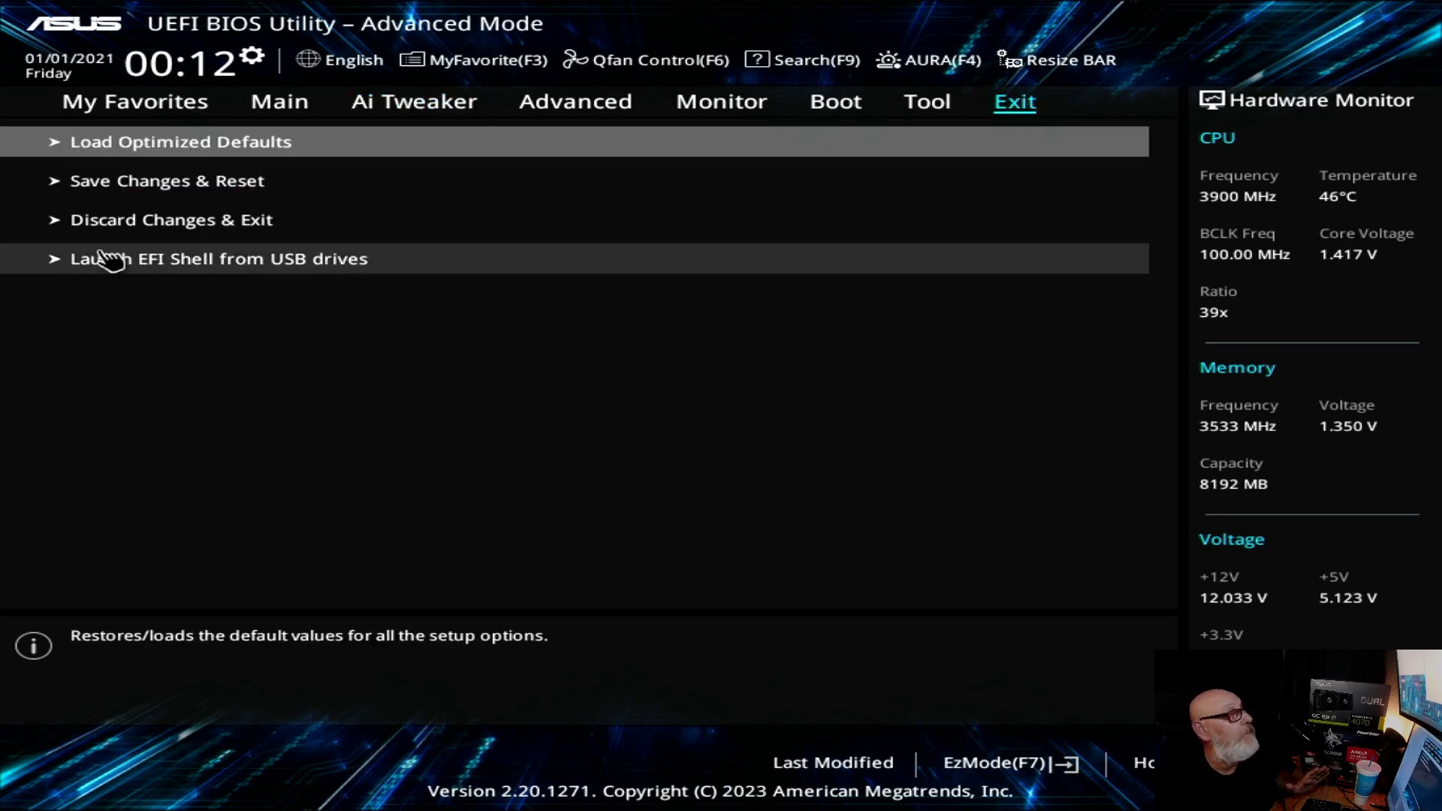
{"action": "left_click", "coordinate": [218, 201]}
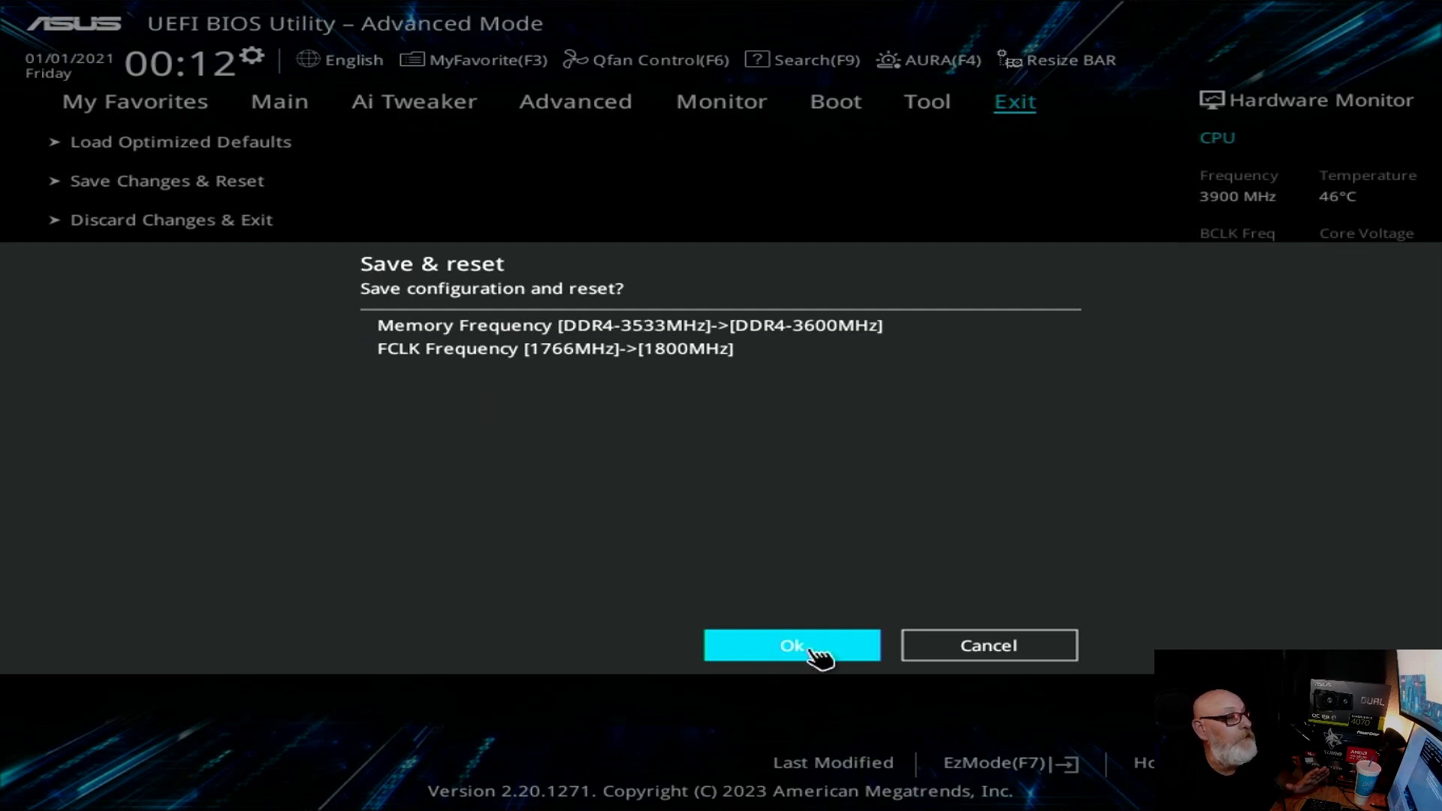
{"action": "left_click", "coordinate": [812, 649]}
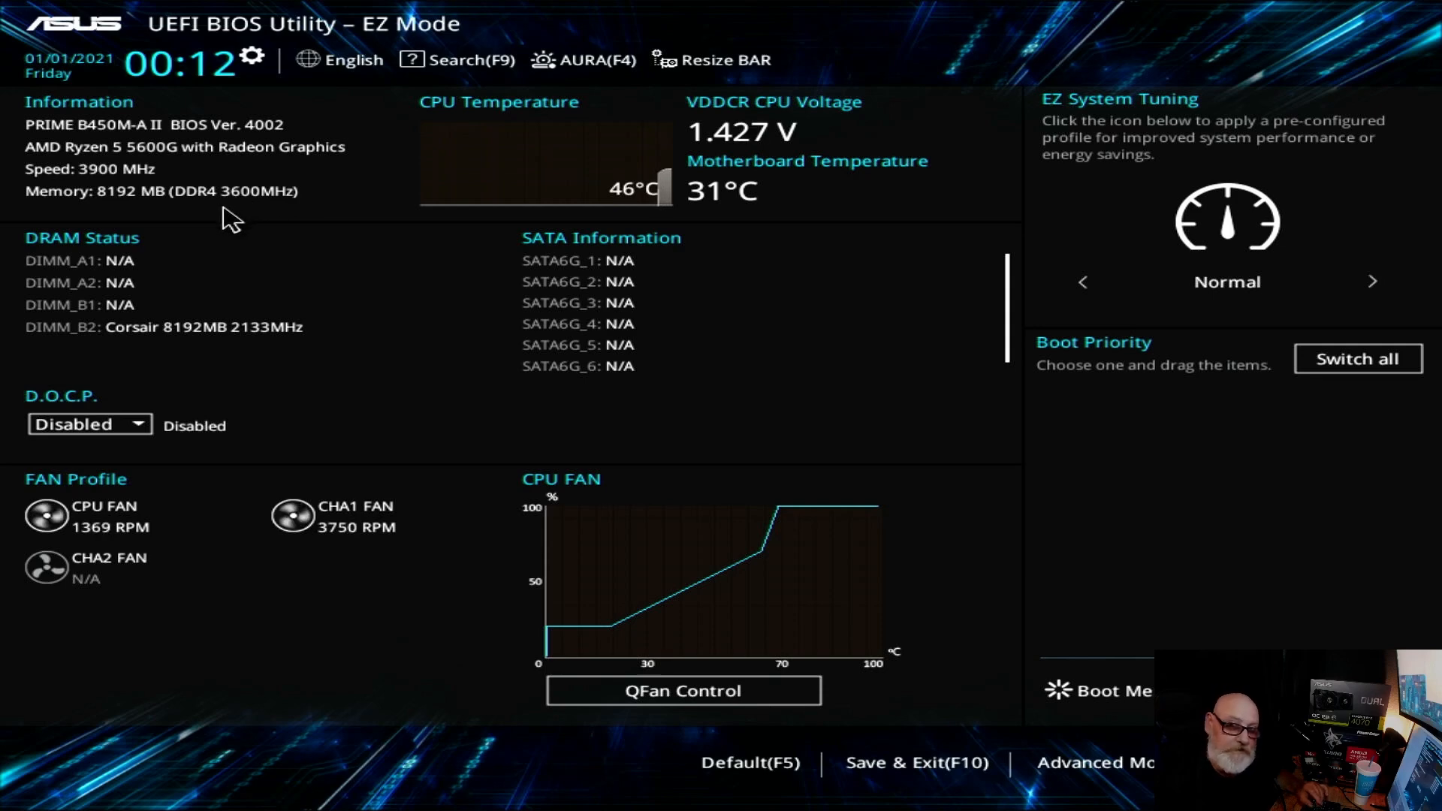
Step: Switch from EZ Mode to Advanced Mode and open the Ai Tweaker settings
{"action": "left_click", "coordinate": [1091, 764]}
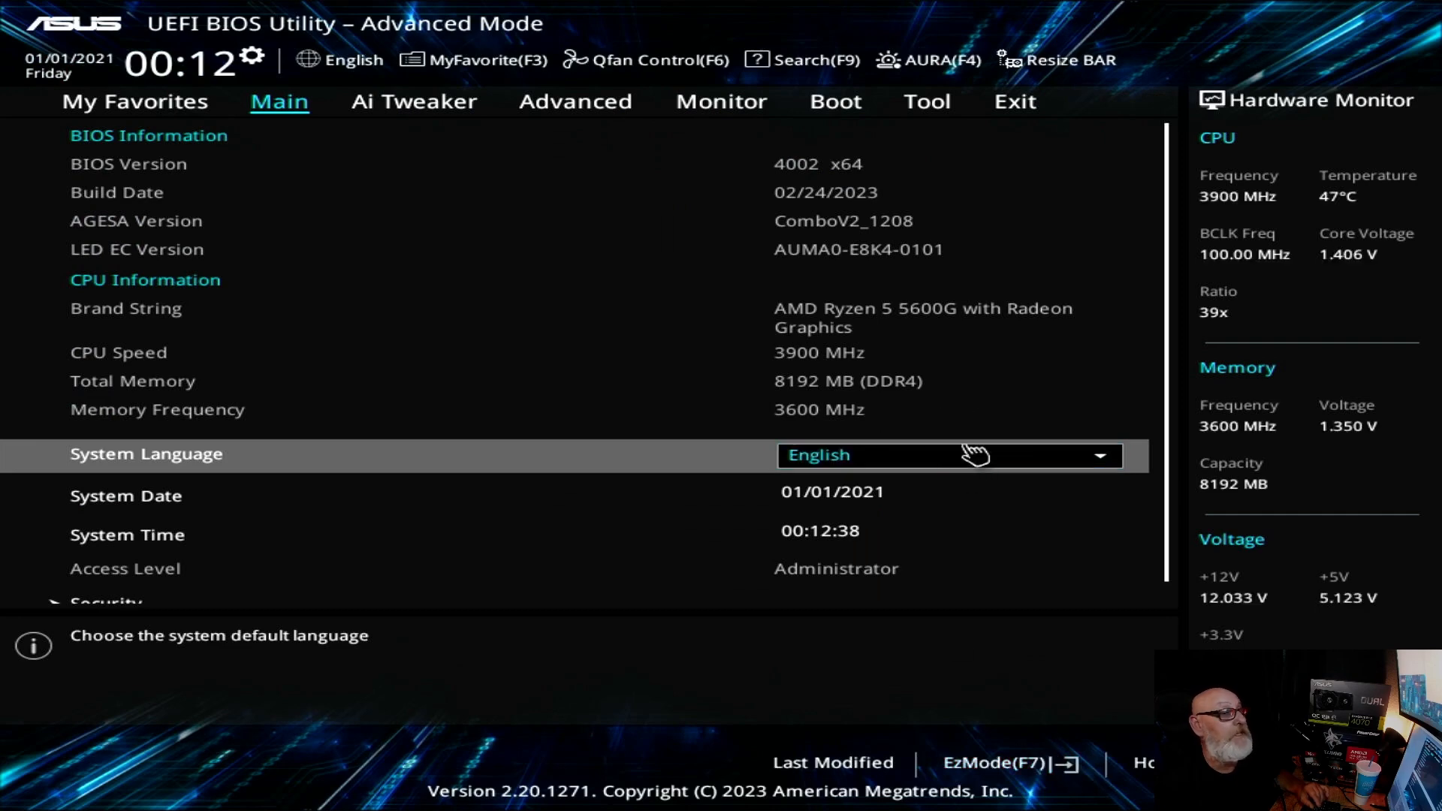
{"action": "left_click", "coordinate": [432, 105]}
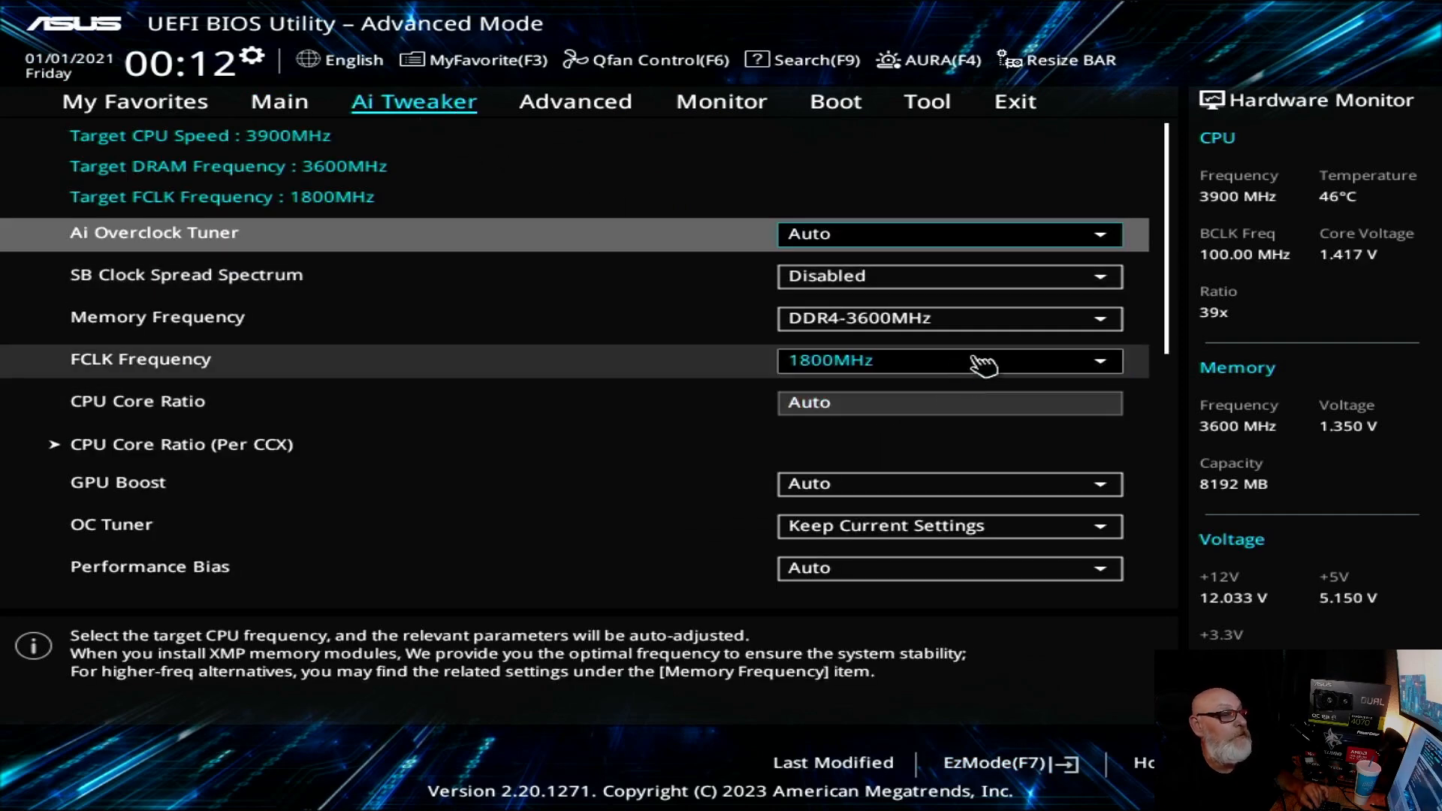